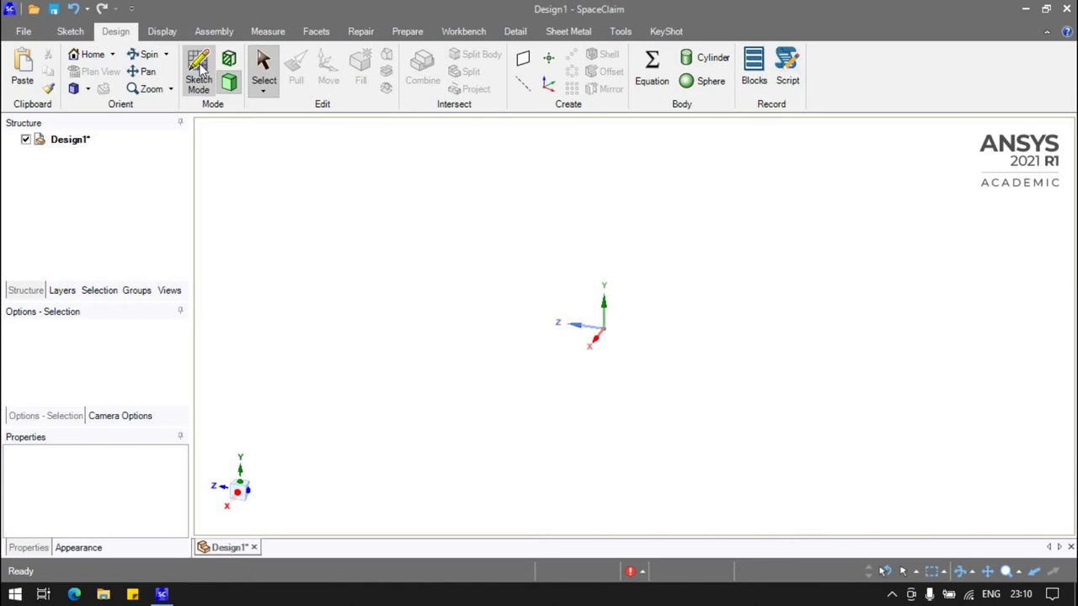
Sketch a 30 mm diameter circle centred on the origin and end the sketch to form a disk surface
left_click(547, 317)
left_click(678, 522)
left_click(176, 68)
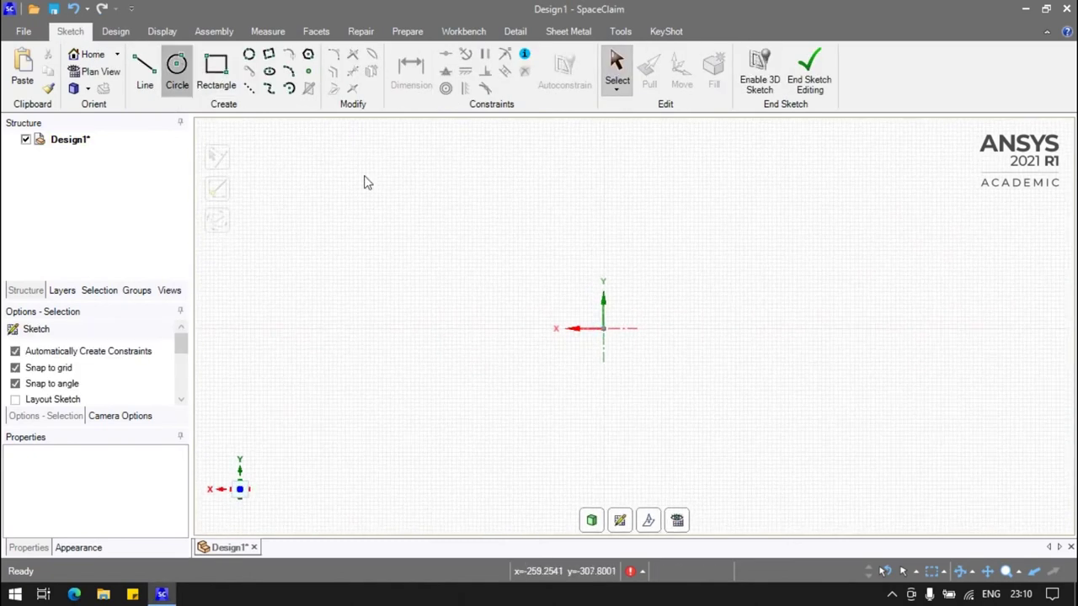
left_click(603, 329)
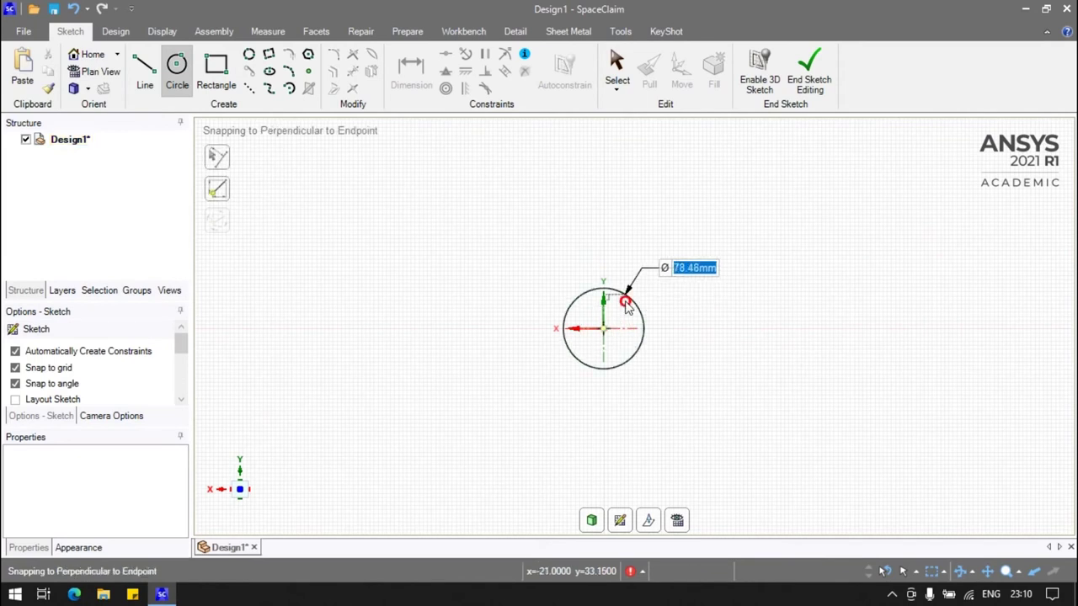
left_click(625, 304)
left_click(410, 76)
left_click(623, 300)
left_click(678, 288)
key("Escape")
type("30")
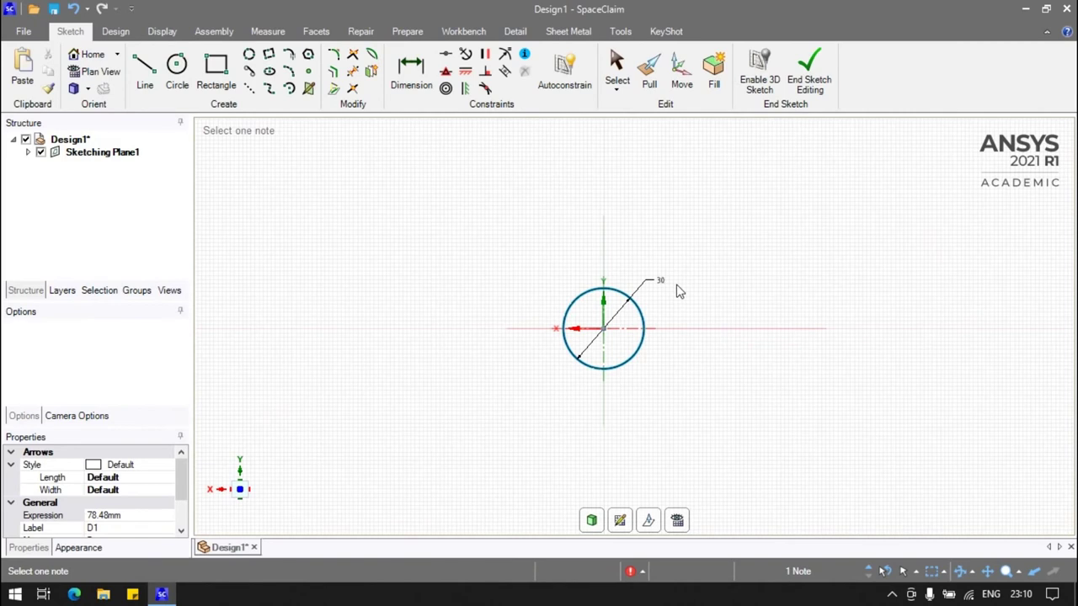
key("Return")
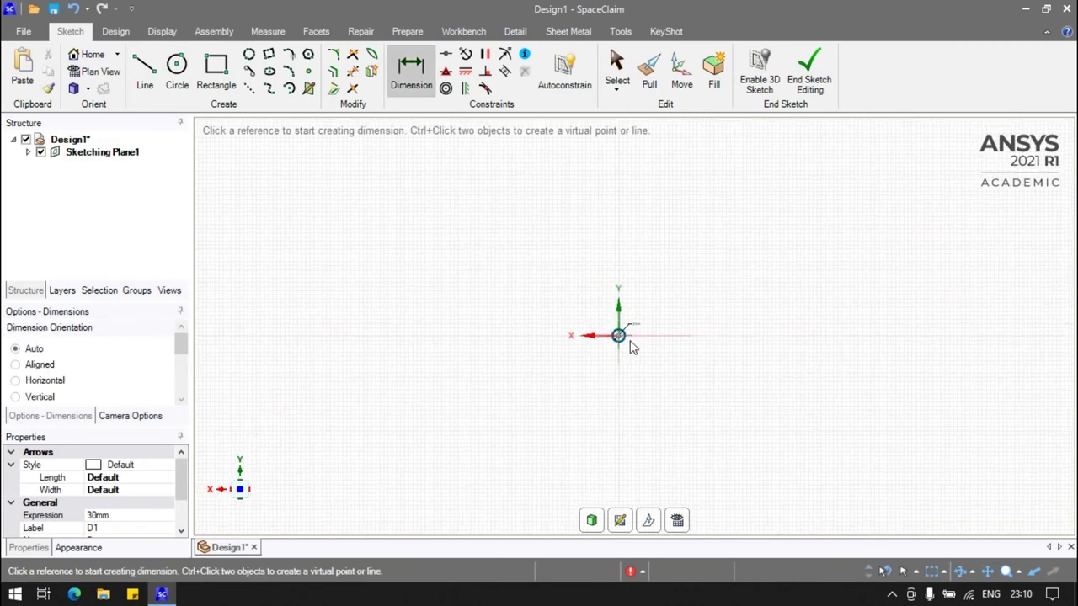
scroll(632, 348, "up", 2)
left_click(810, 84)
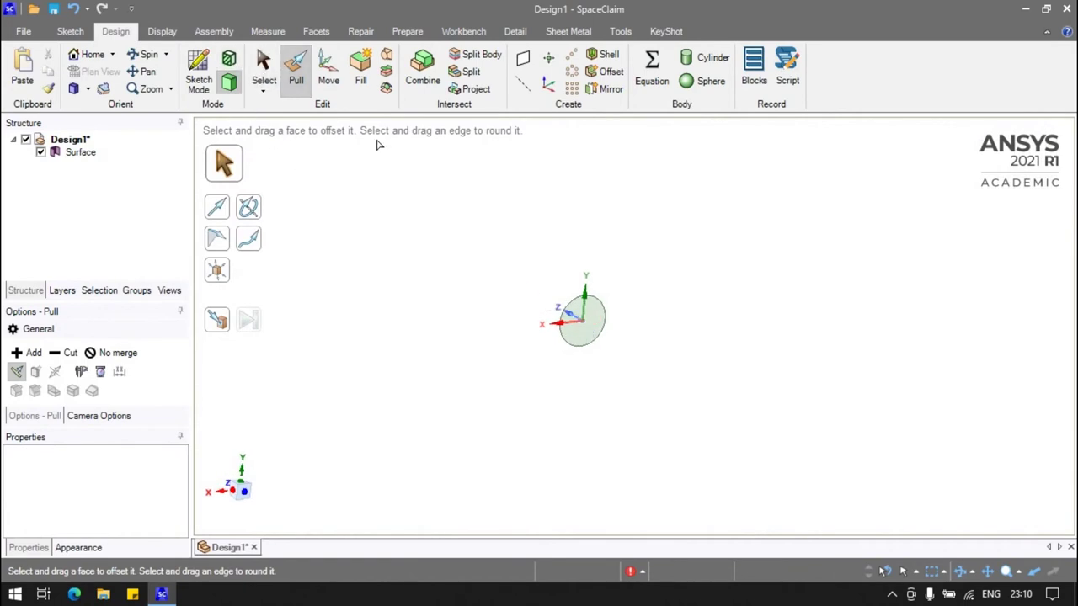
Pull the circular disk into a 15 mm long solid cylinder and view it obliquely
left_click(601, 331)
left_click_drag(602, 331, 555, 312)
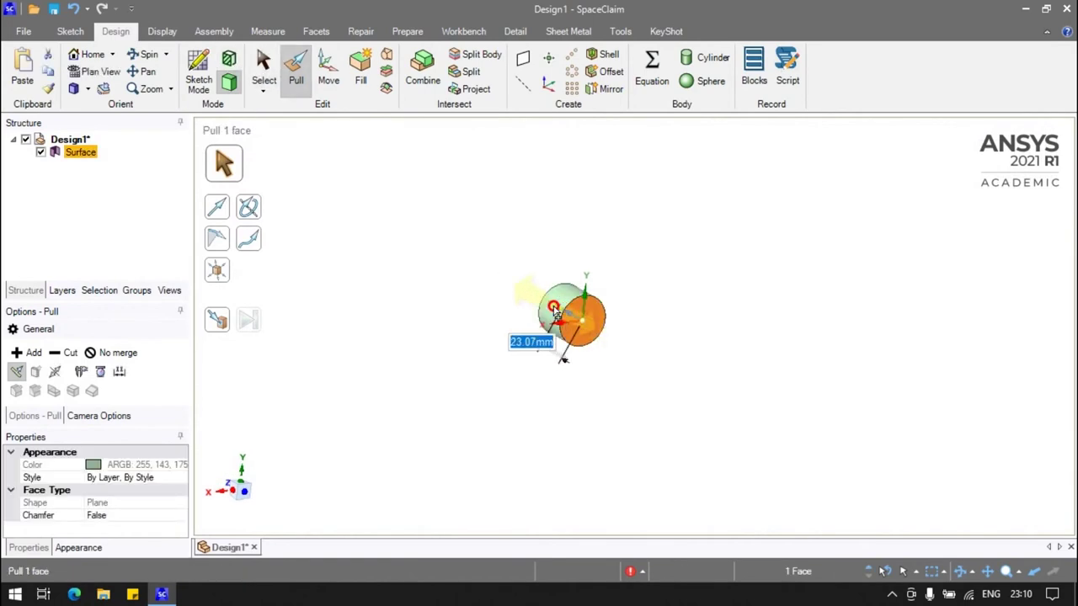
type("30")
key("Return")
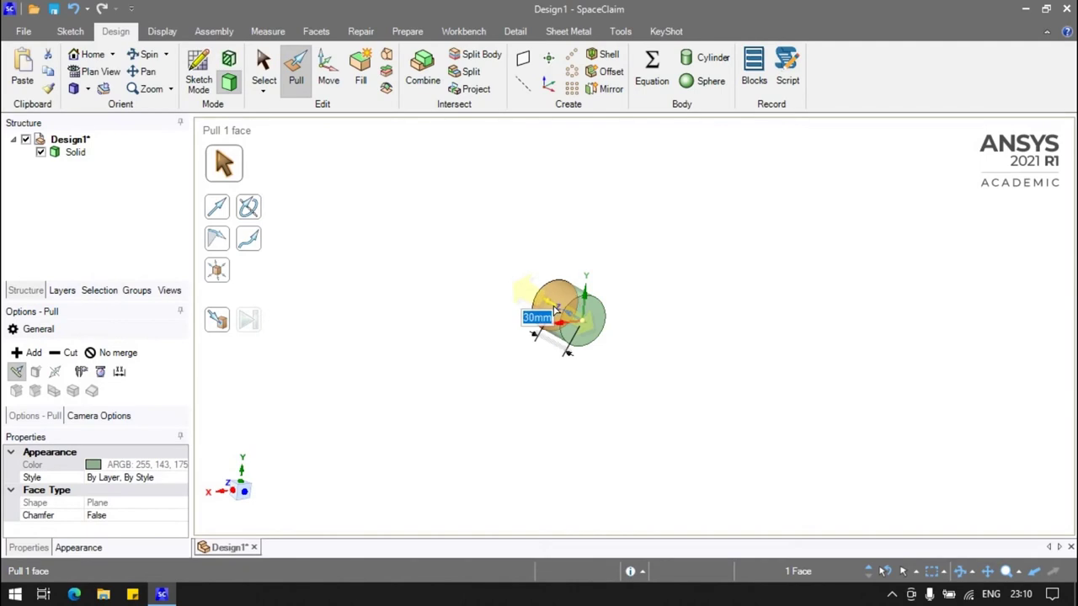
type("15")
key("Return")
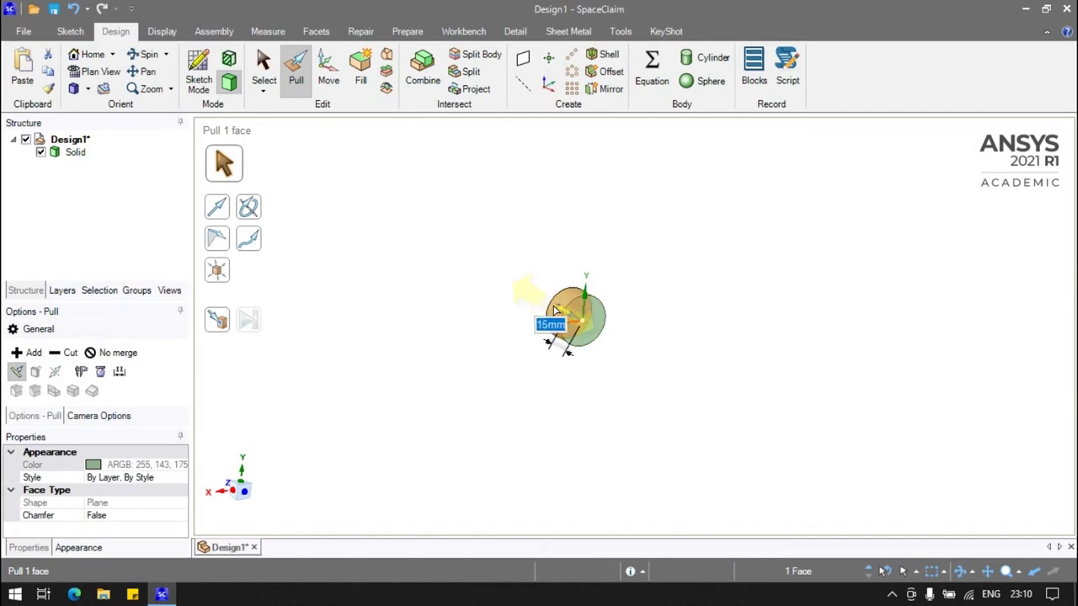
left_click(539, 365)
mouse_move(538, 365)
middle_mouse_down()
mouse_move(685, 433)
mouse_move(615, 344)
mouse_move(627, 296)
middle_mouse_up()
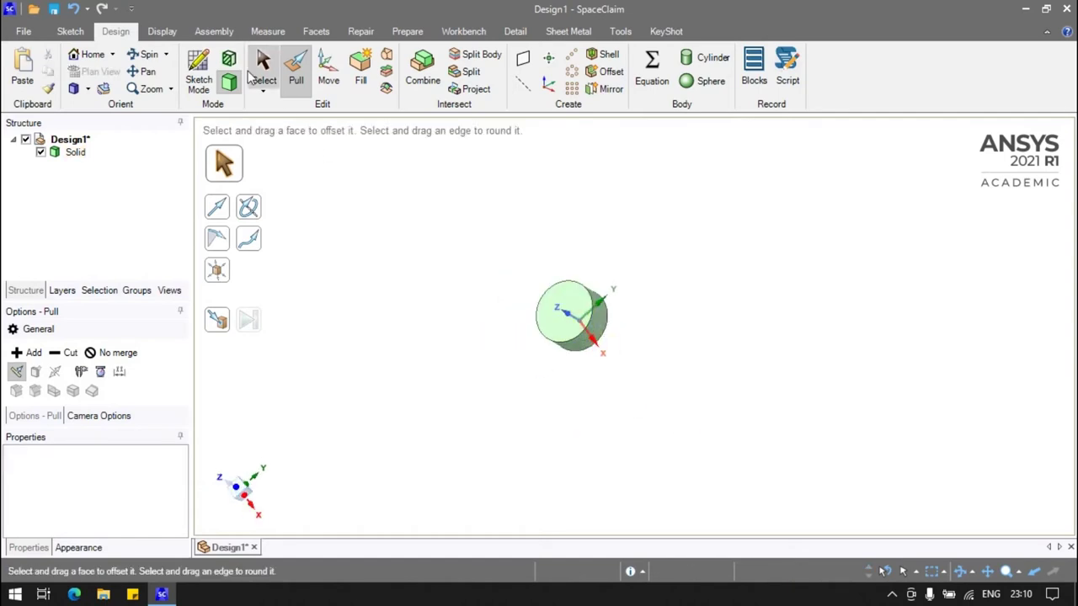
Start a new sketch on the cylinder's end face, viewed straight on
left_click(195, 75)
left_click(565, 295)
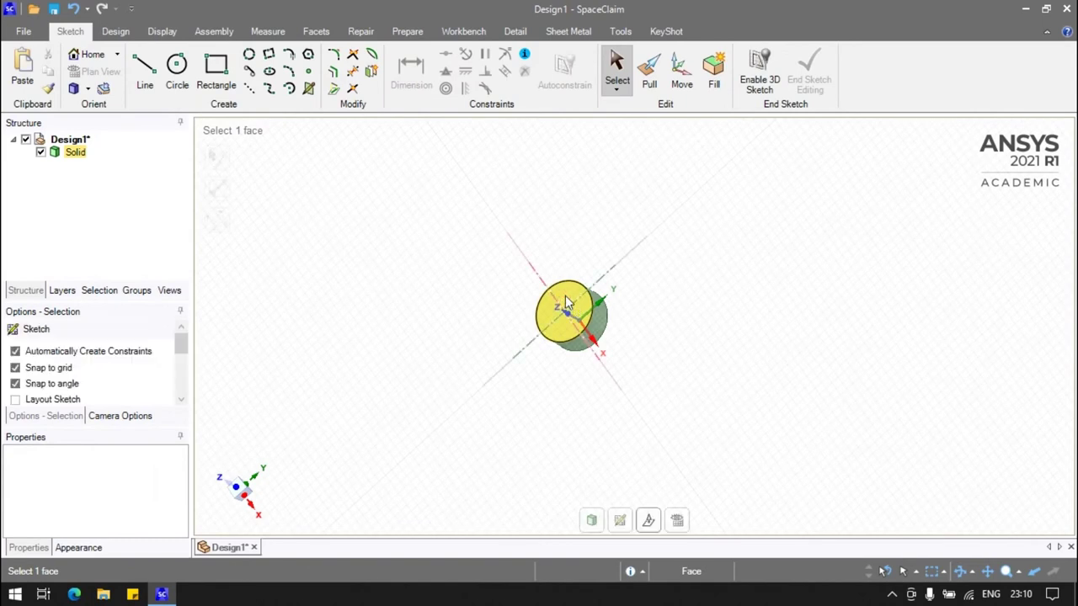
left_click(685, 522)
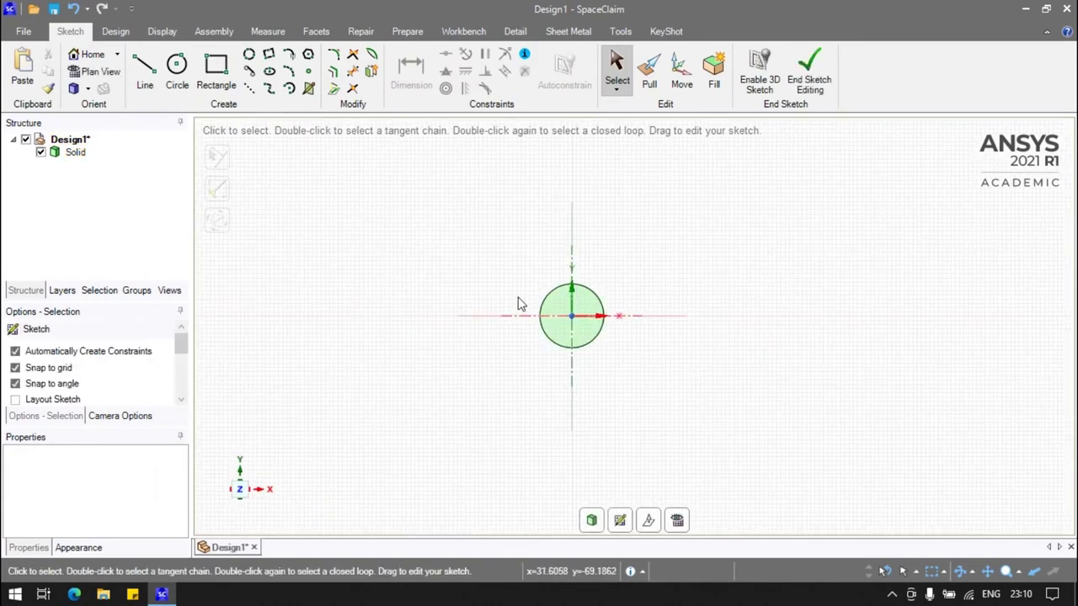
Draw a circle concentric with the cylinder and dimension its diameter to 80 mm
left_click(177, 71)
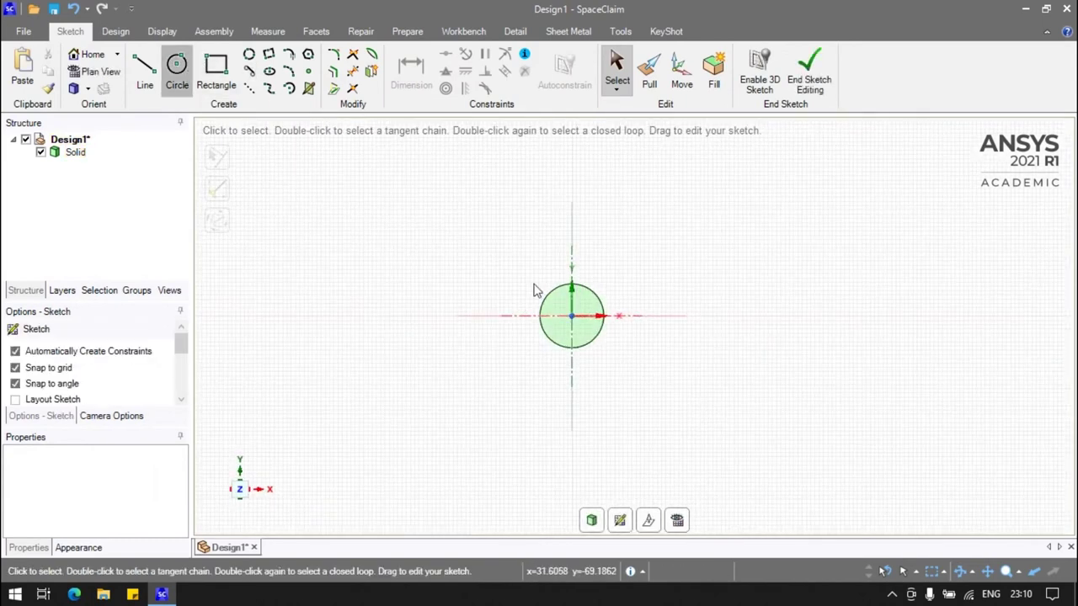
left_click(572, 317)
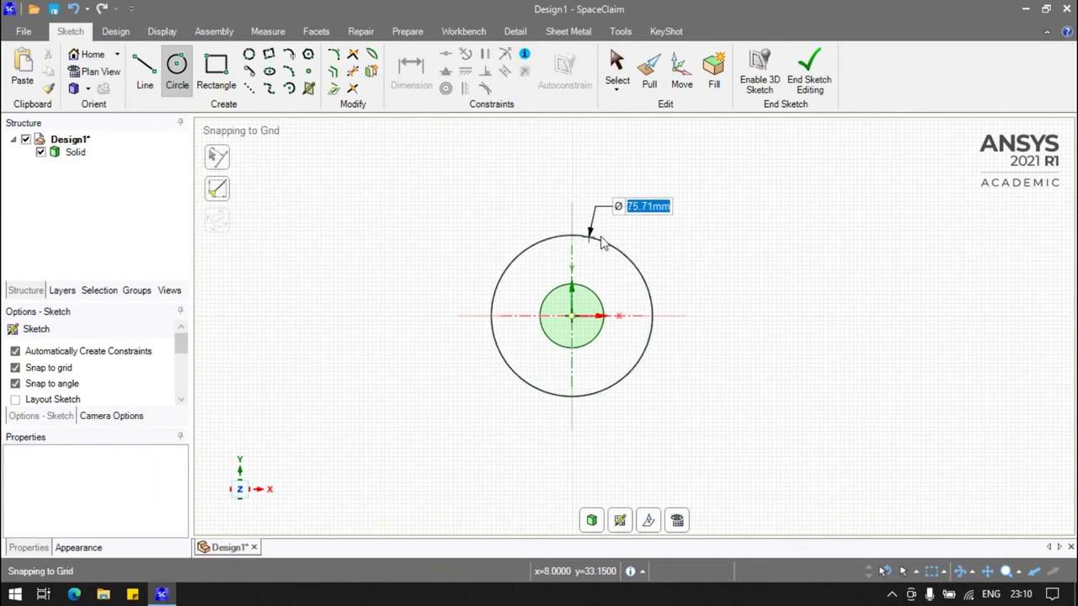
left_click(630, 233)
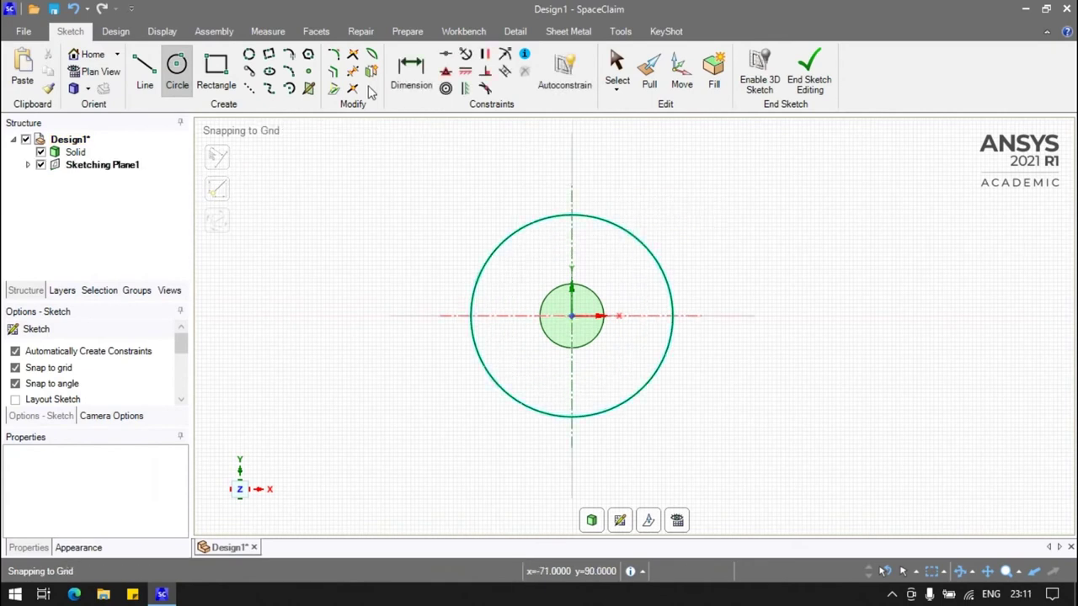
left_click(429, 91)
left_click(642, 244)
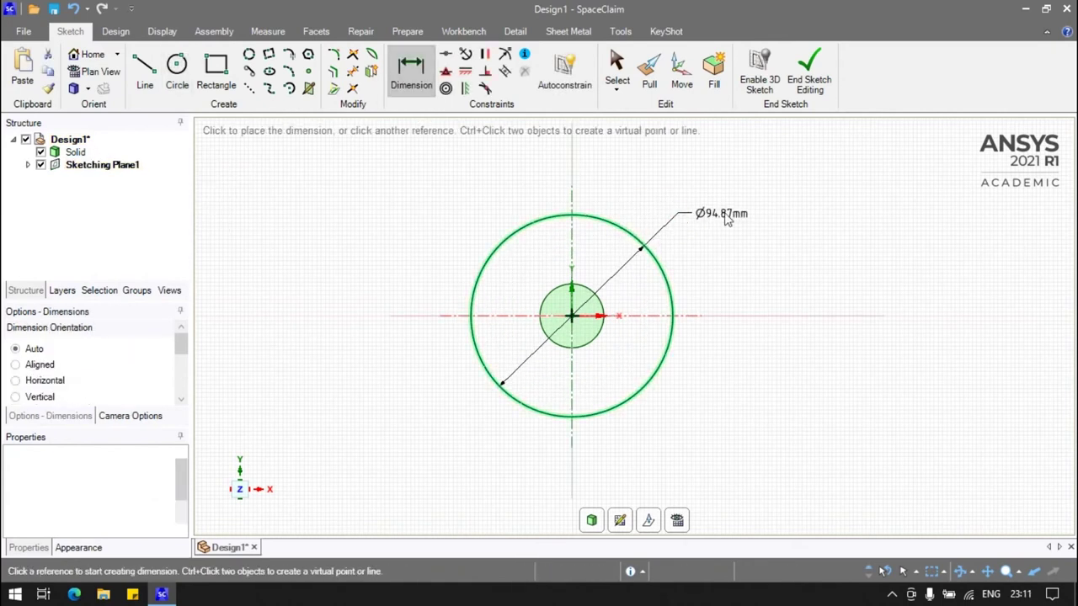
left_click(726, 216)
key("Escape")
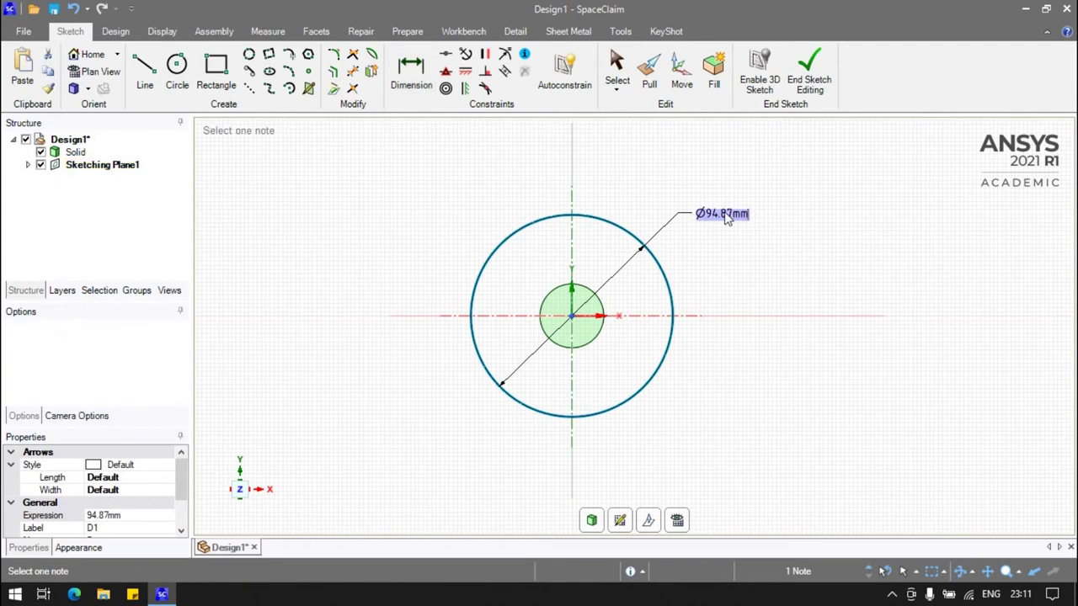
type("80")
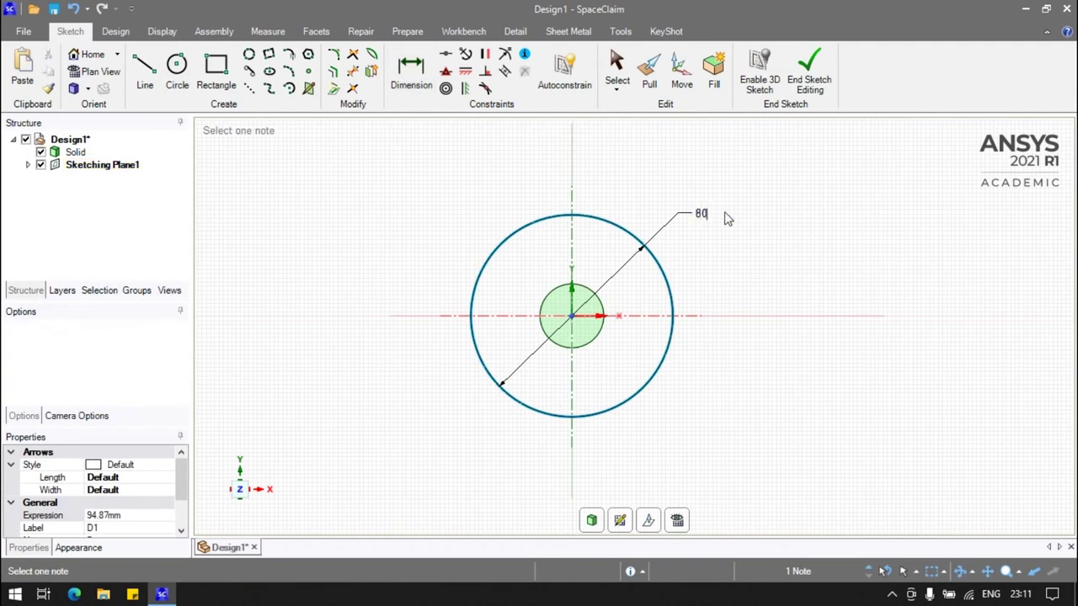
key("Return")
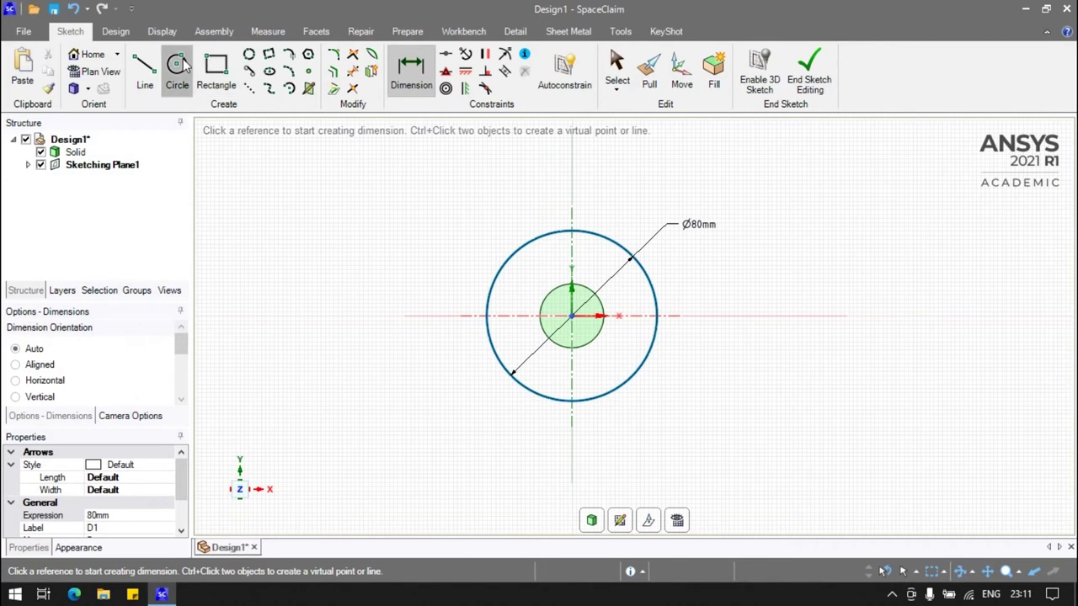
left_click(177, 68)
Draw a small circle above the centre and dimension its diameter to 25 mm
left_click(572, 258)
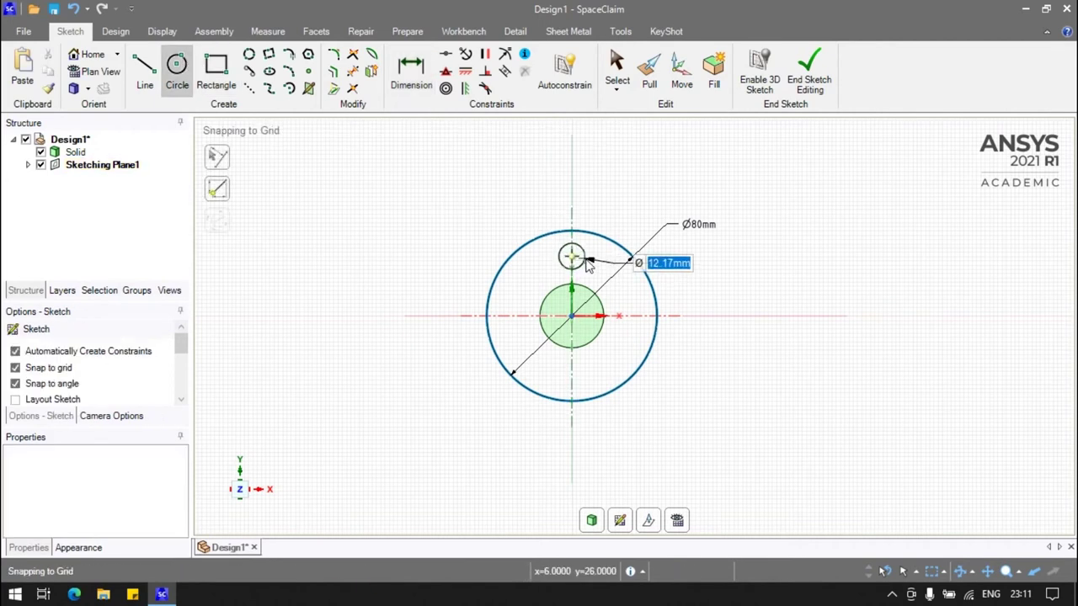
left_click(587, 264)
left_click(411, 71)
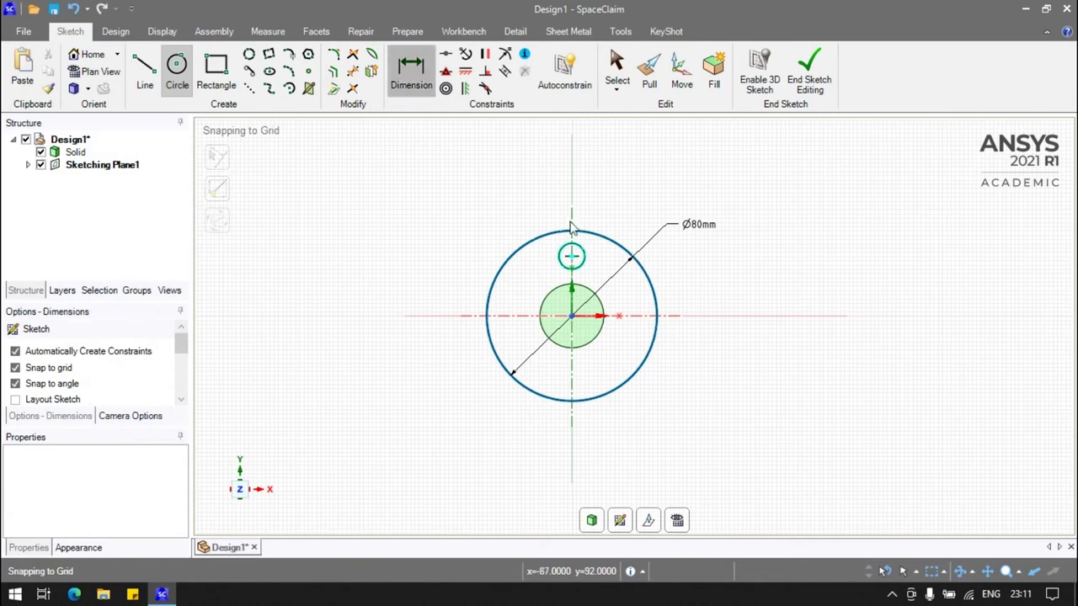
left_click(584, 250)
left_click(661, 206)
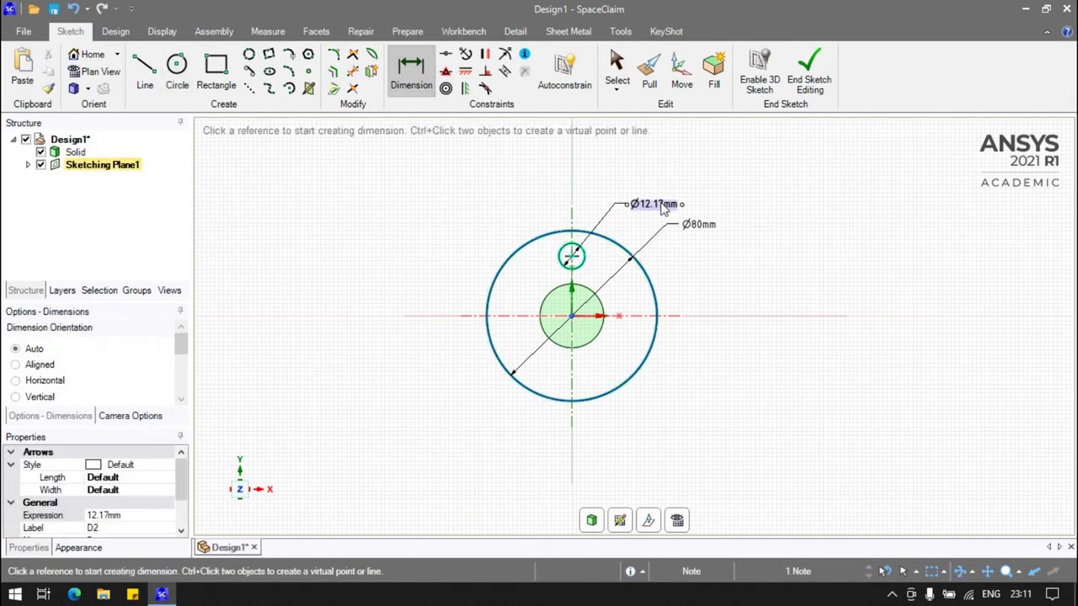
left_click(662, 209)
type("25")
key("Return")
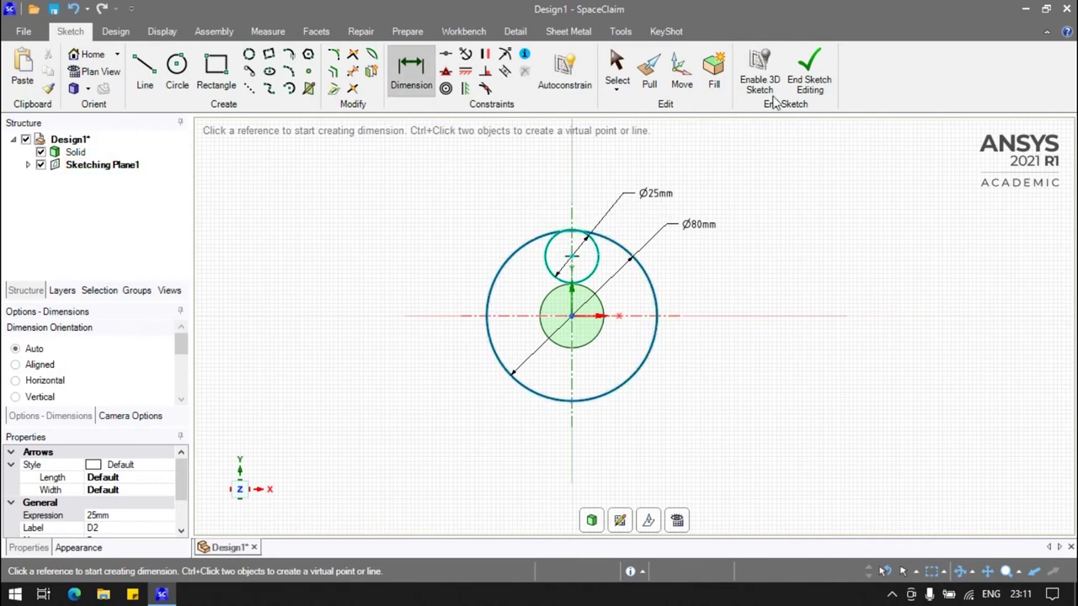
Move the small circle down and dimension its gap to the outer circle as 5 mm
left_click(616, 69)
left_click_drag(574, 258, 573, 273)
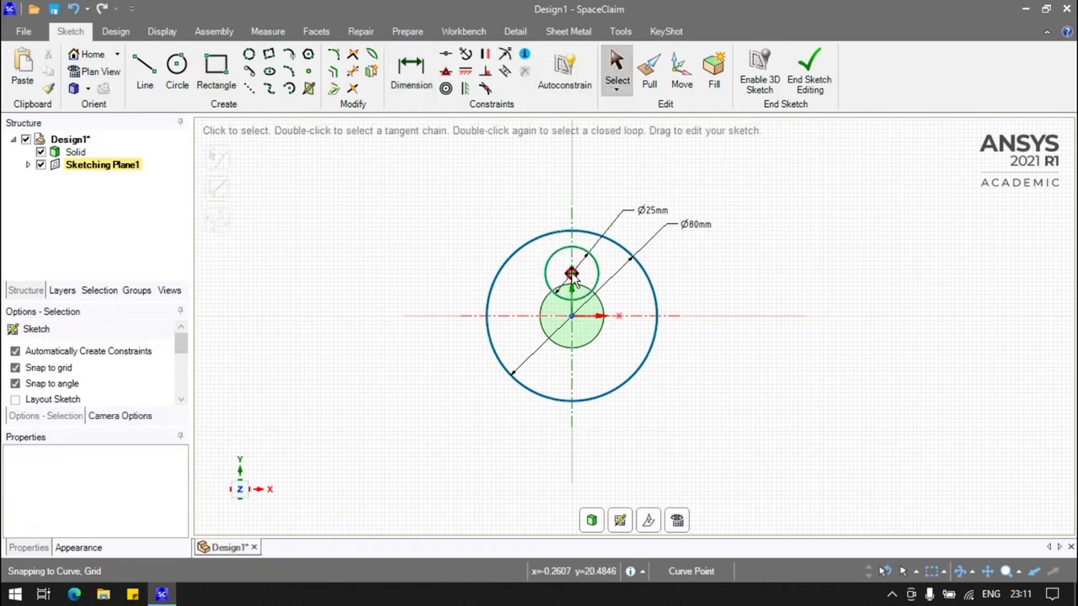
left_click(410, 72)
left_click(572, 248)
left_click(579, 232)
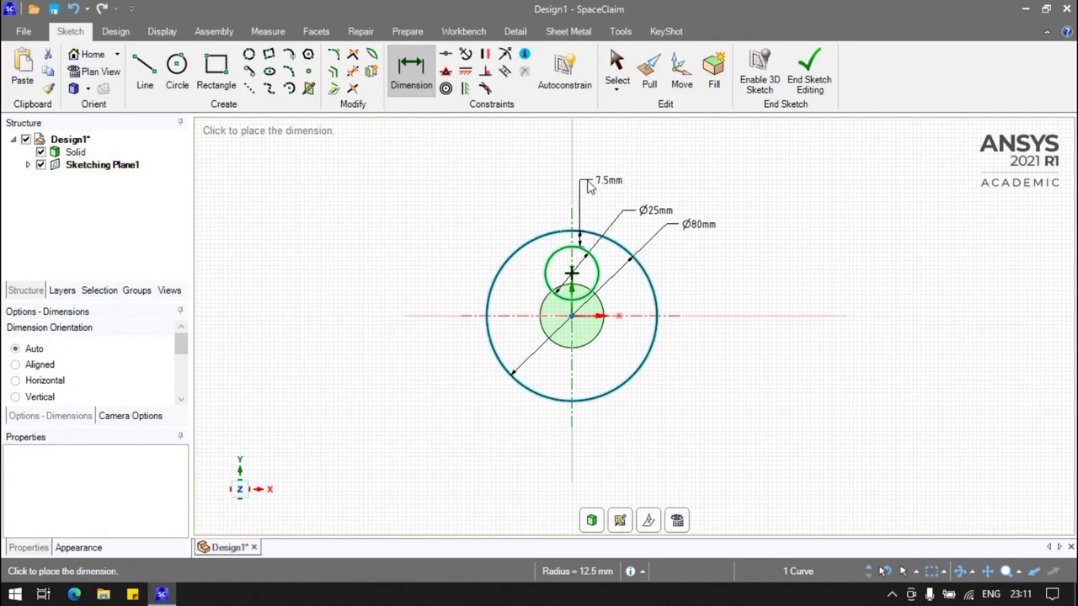
left_click(588, 183)
double_click(608, 181)
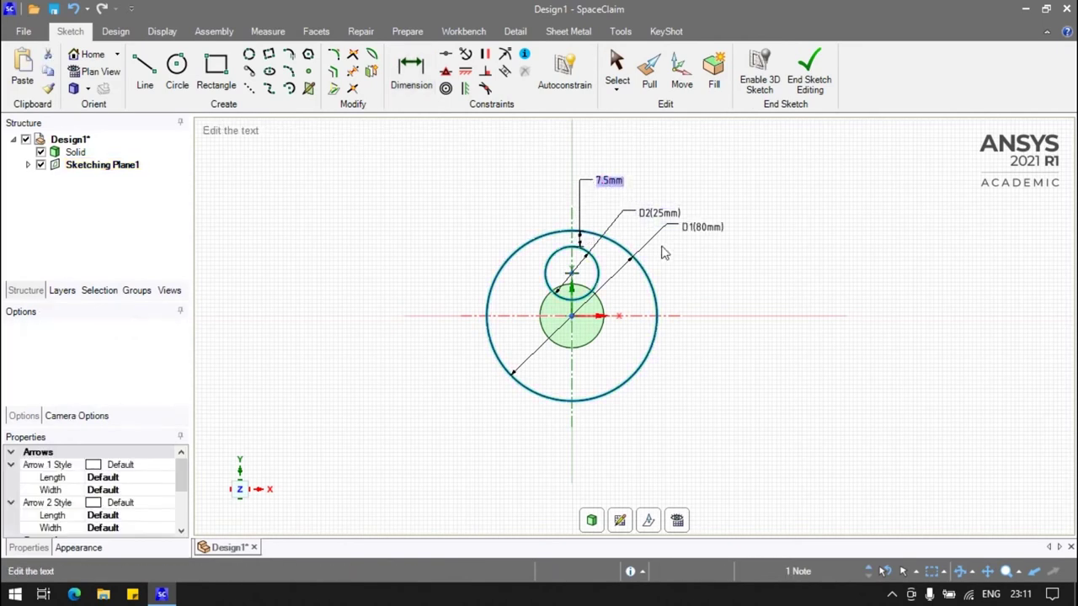
type("5")
key("Return")
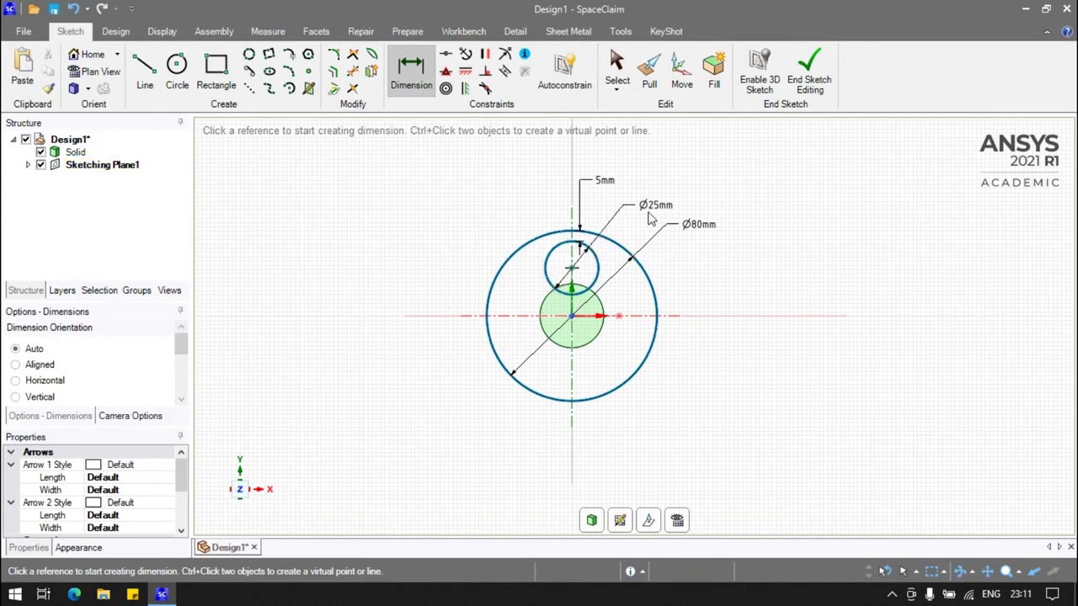
Change the small circle's diameter to 20 mm
left_click(657, 213)
type("0")
key("Return")
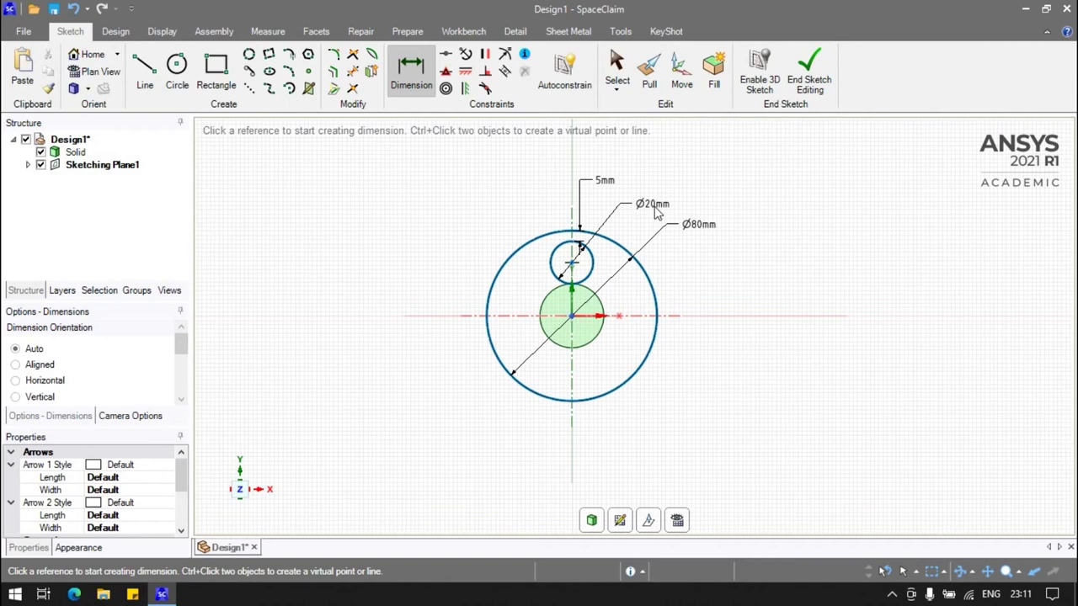
left_click(144, 72)
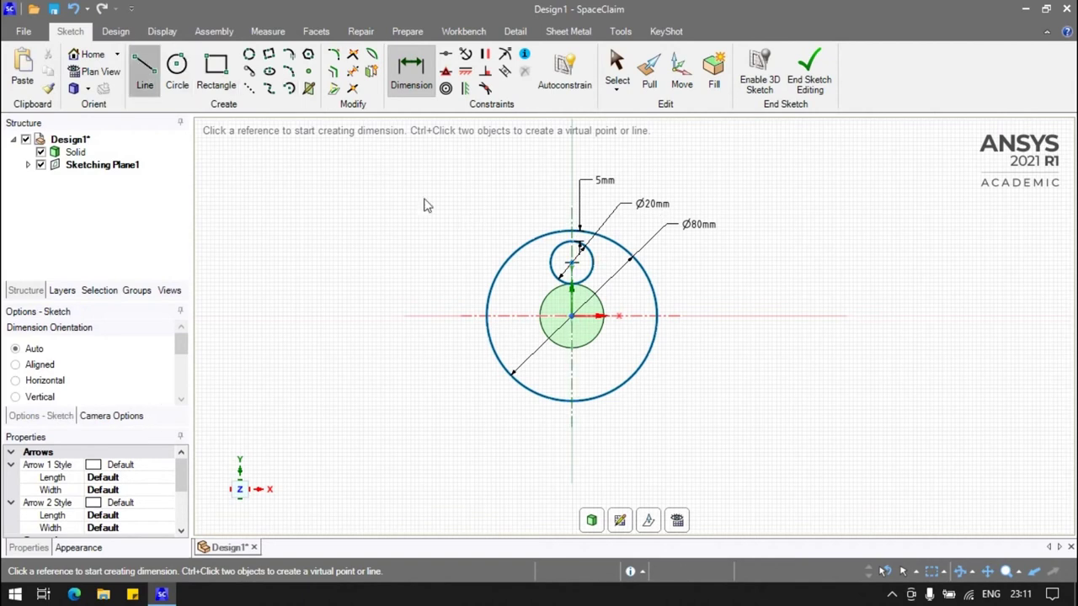
Draw a vertical line through the 80 mm circle, offset 17.5 mm from the vertical axis
left_click(536, 205)
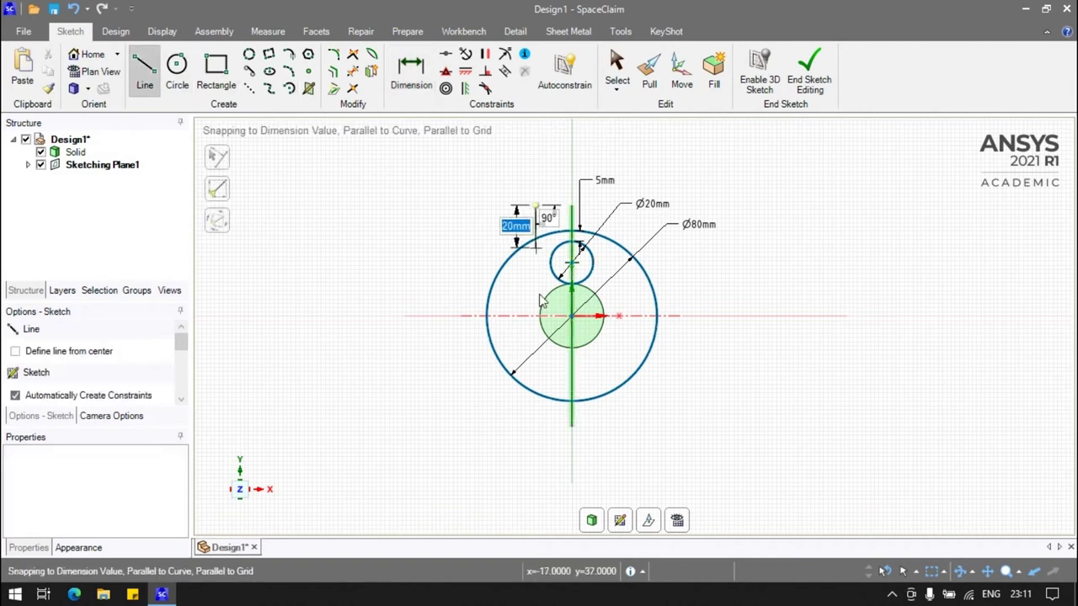
left_click(536, 423)
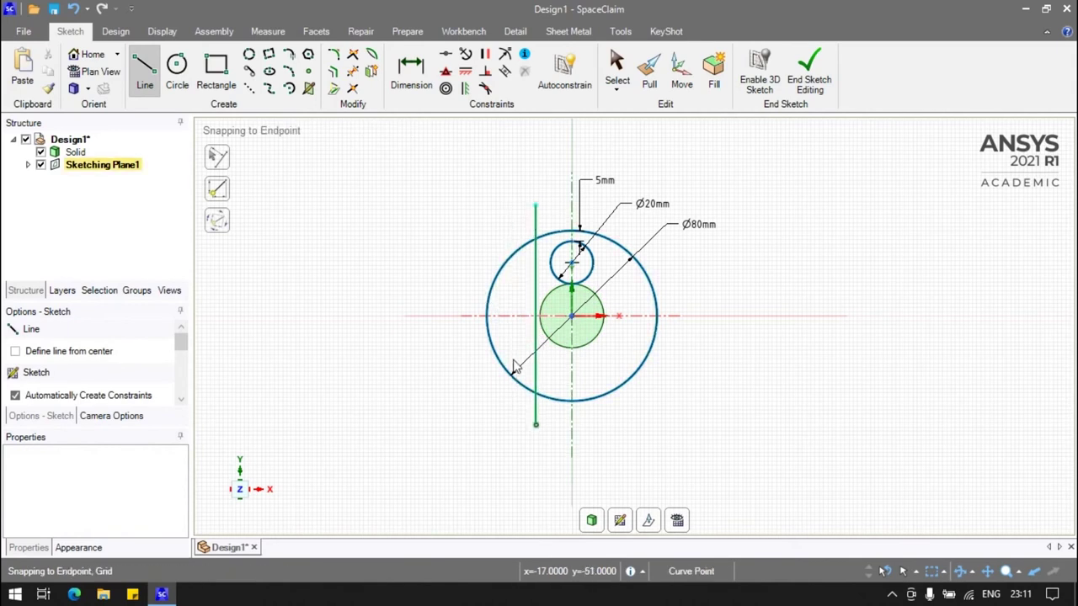
left_click(411, 72)
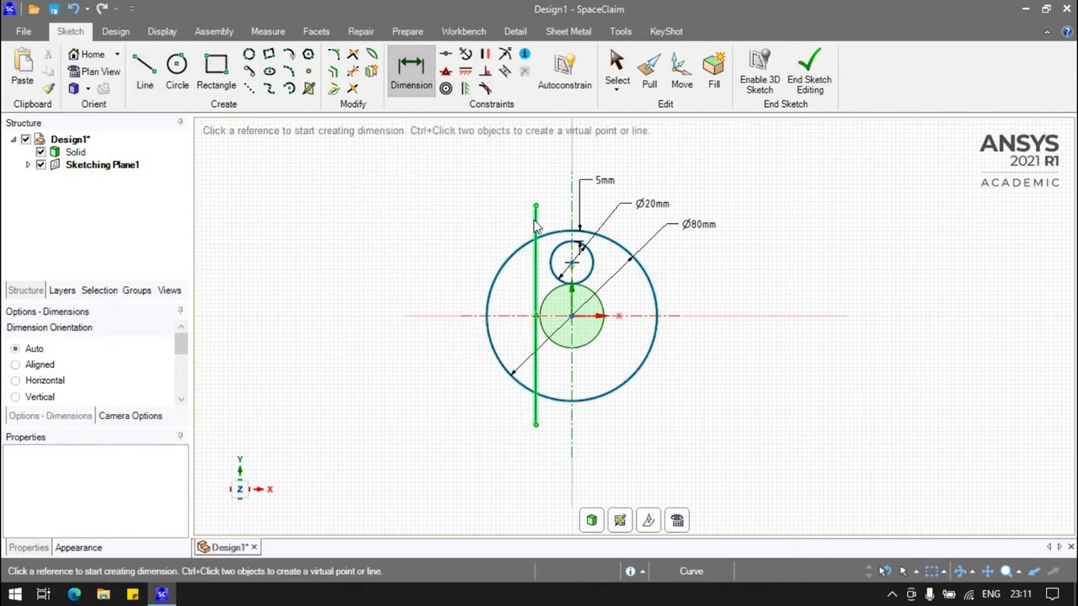
left_click(536, 219)
left_click(556, 187)
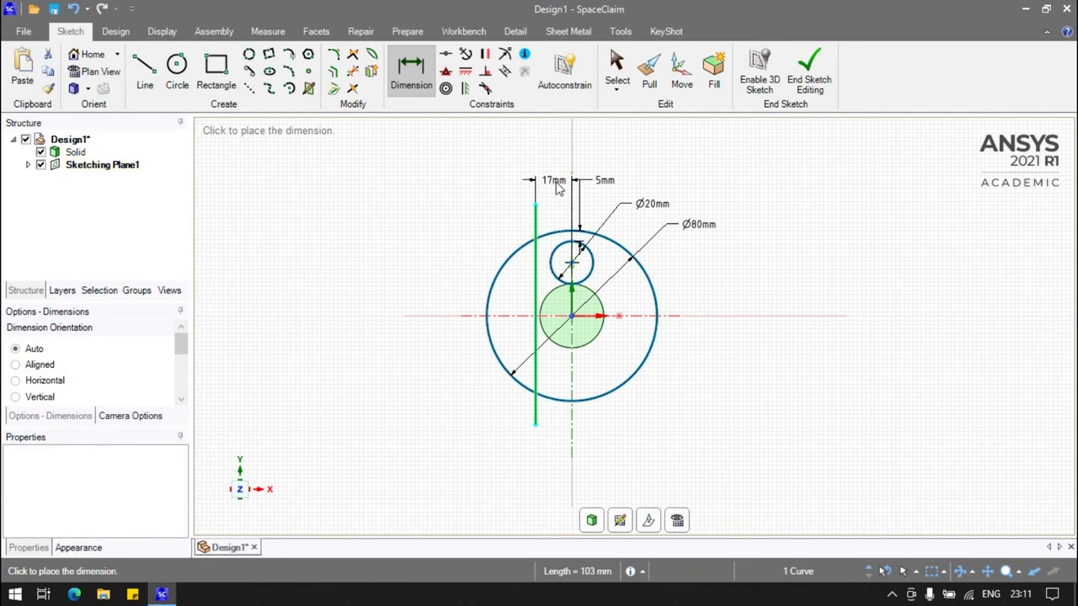
key("Escape")
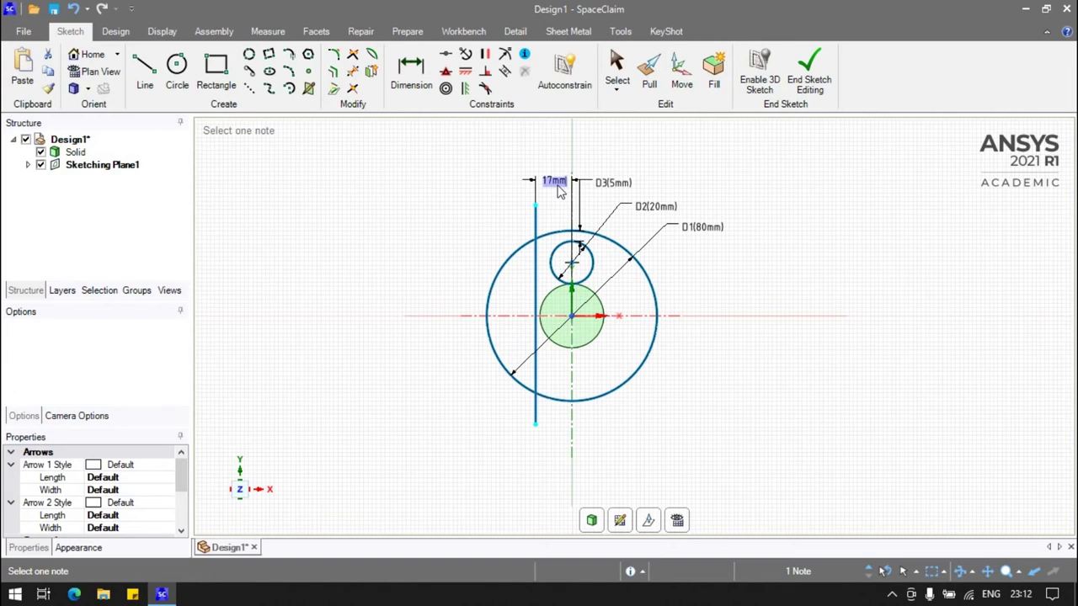
left_click(556, 180)
type("17.5")
key("Return")
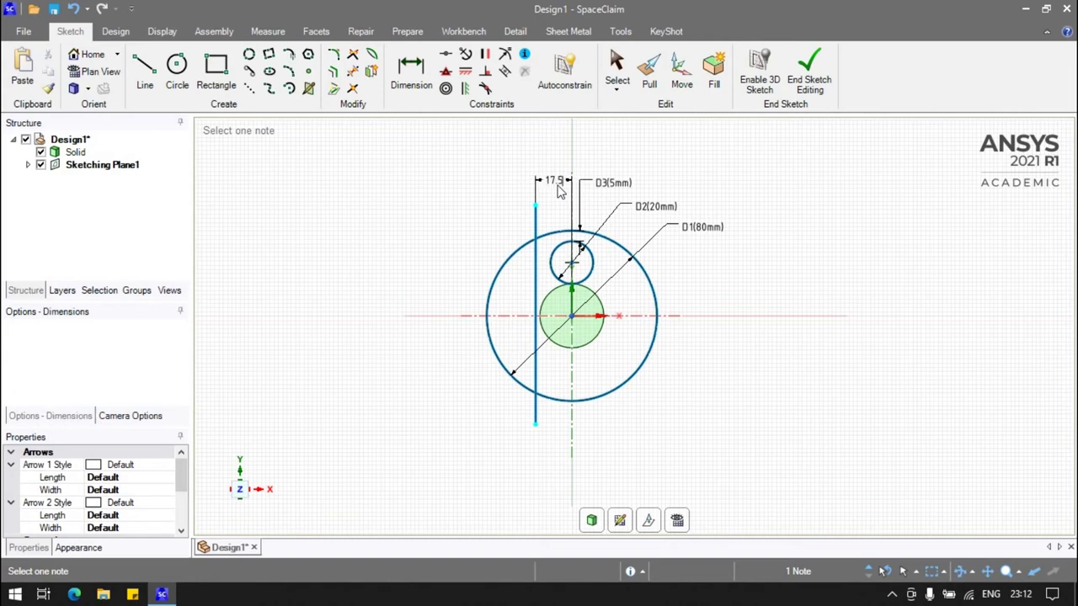
Draw a line from the small circle's centre at 135° to the vertical line, choosing the vertical axis for mirroring
left_click(145, 72)
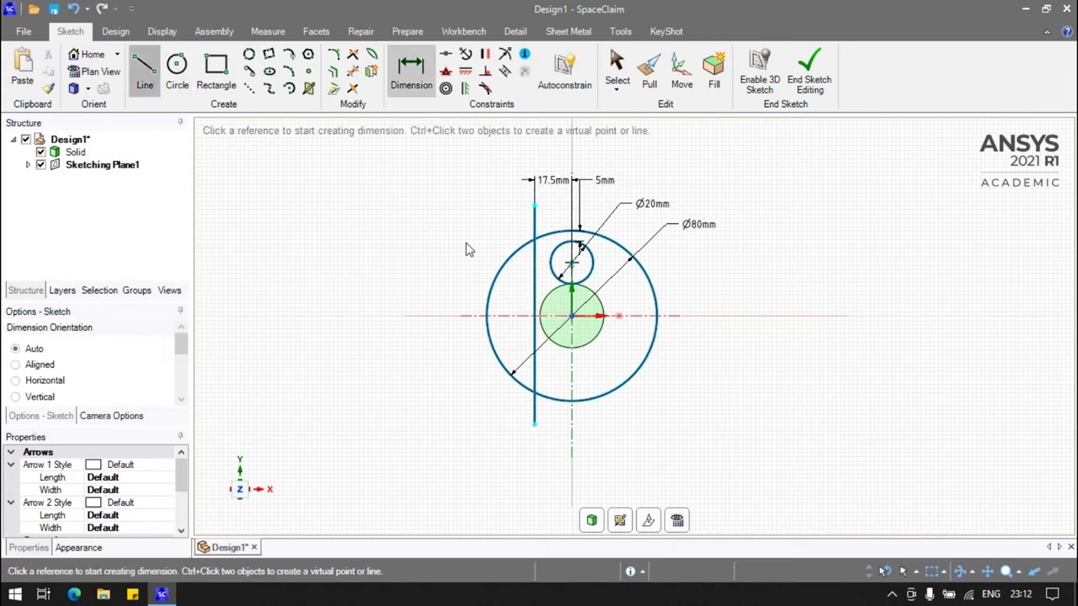
left_click(572, 263)
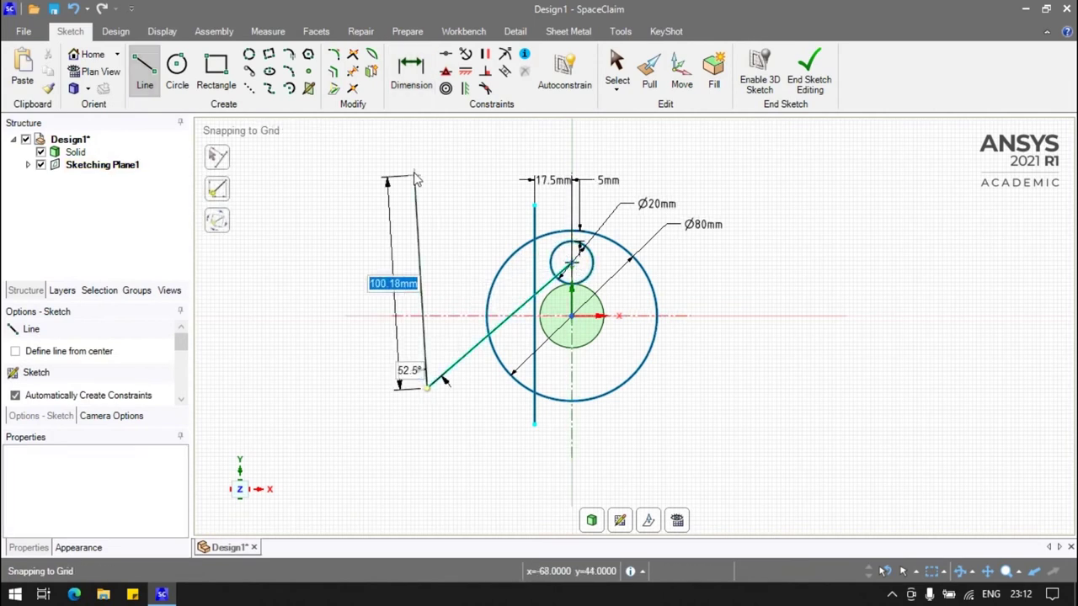
left_click(411, 72)
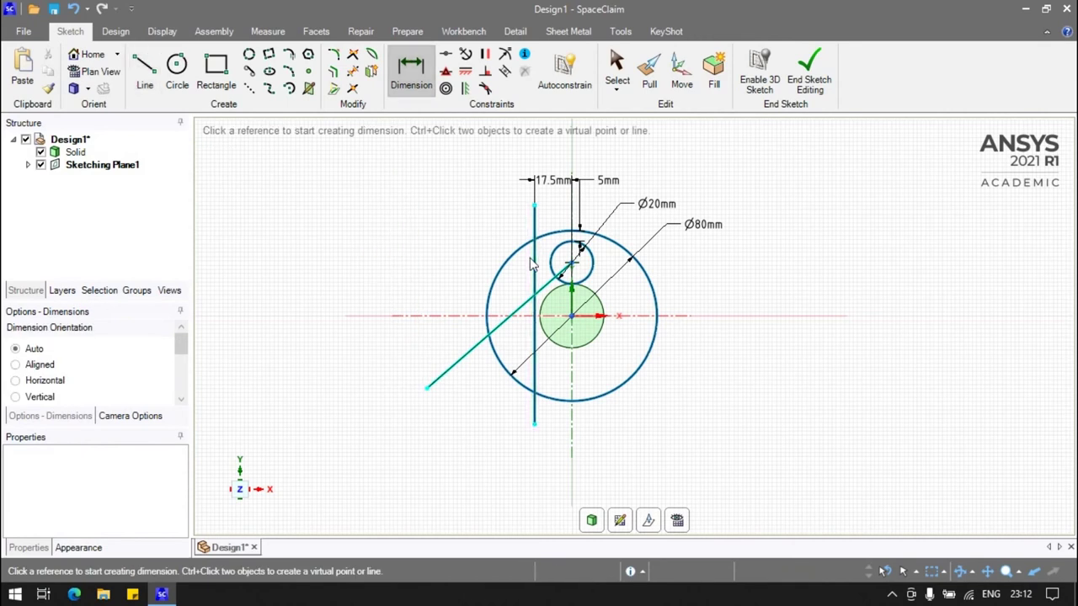
left_click(533, 288)
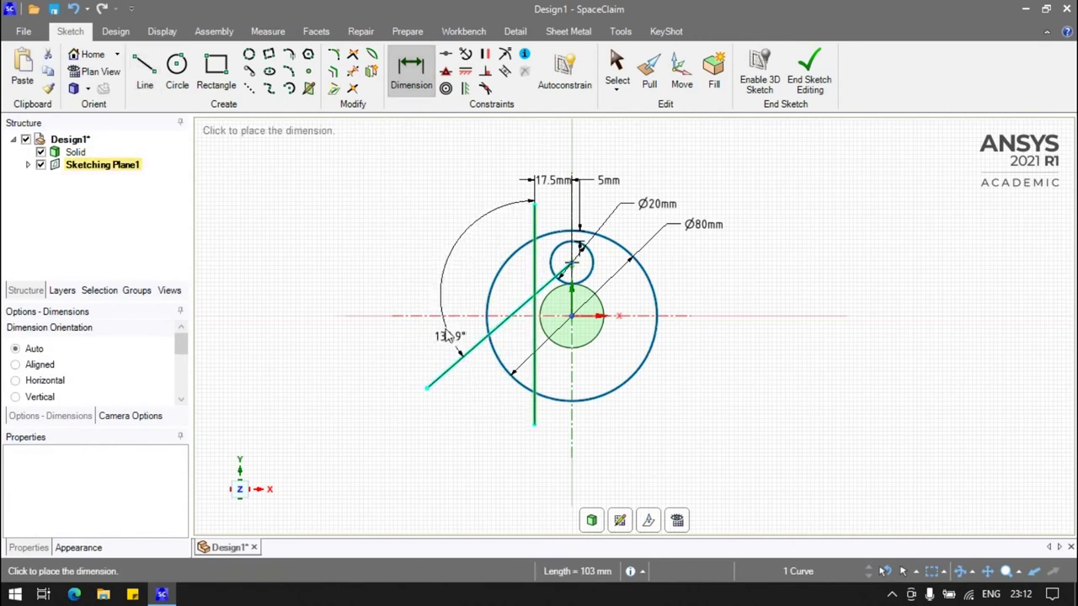
left_click(425, 291)
left_click(431, 291)
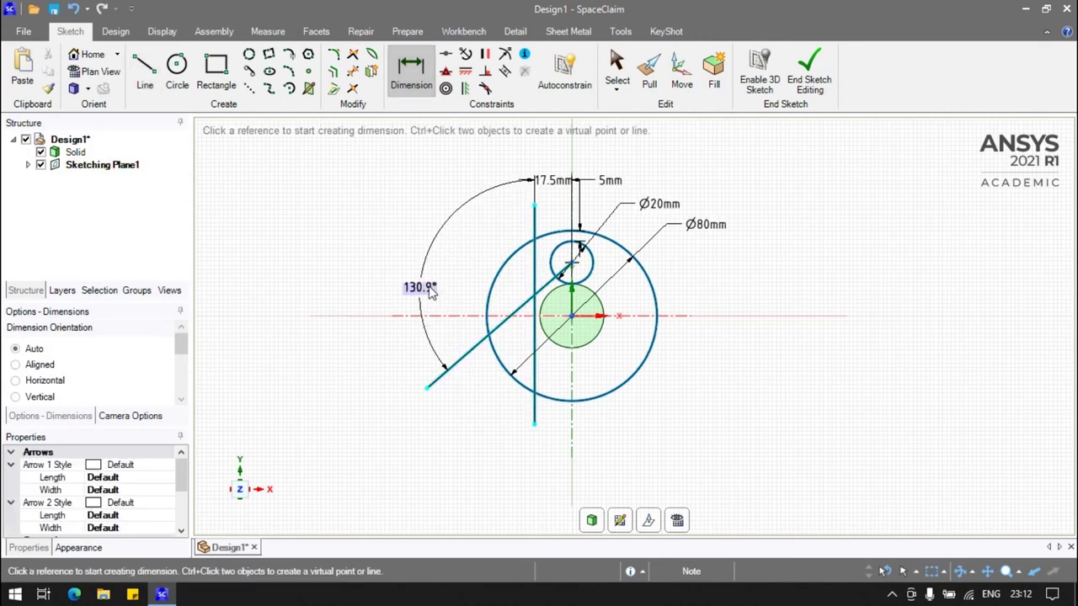
type("135")
key("Return")
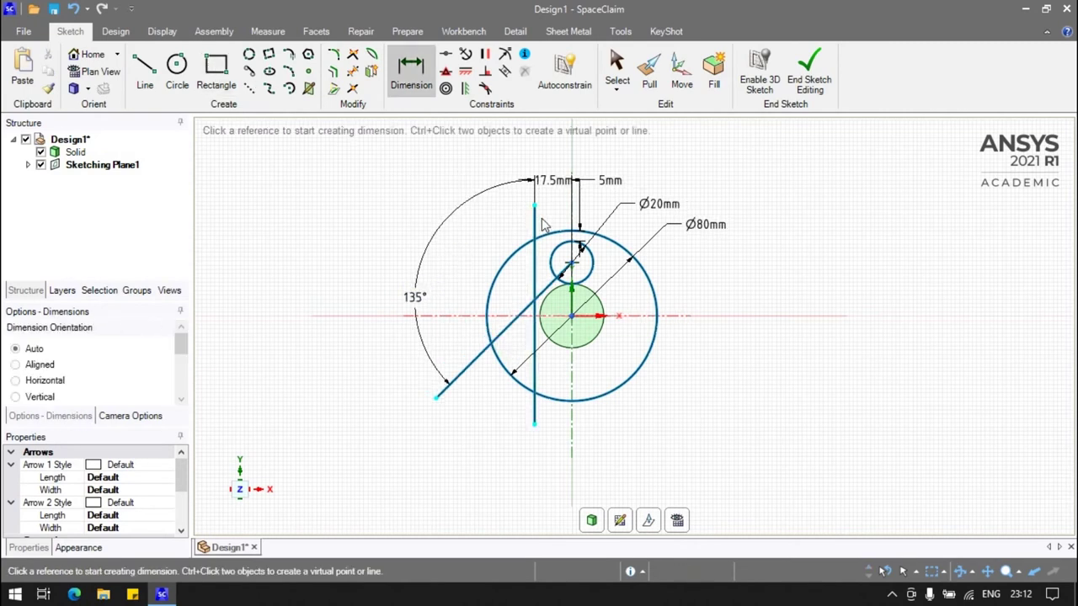
left_click(372, 71)
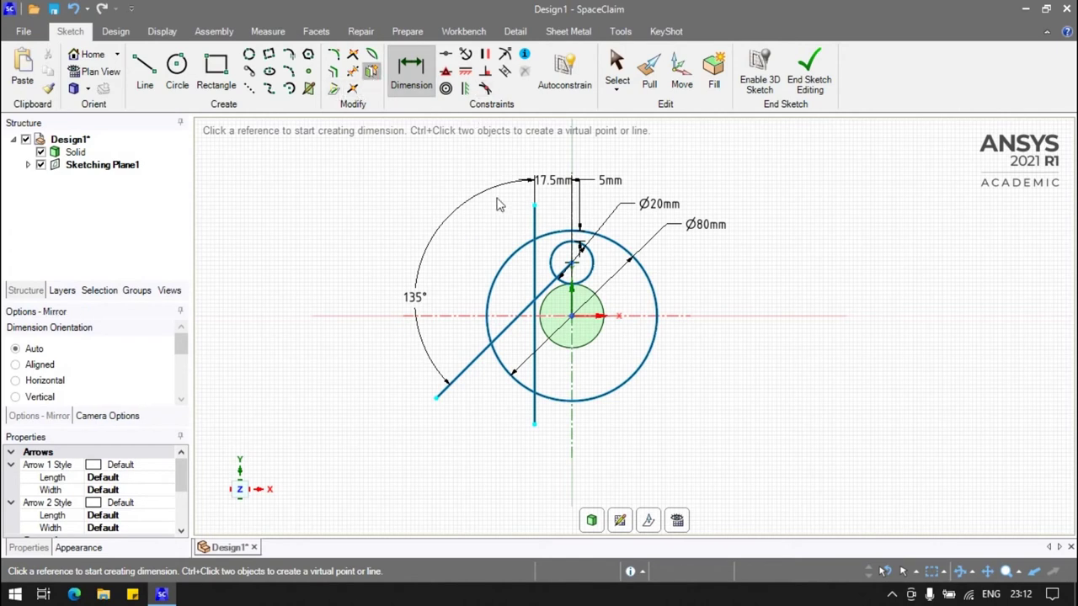
left_click(578, 214)
Mirror the vertical and diagonal lines across the vertical axis
left_click(534, 221)
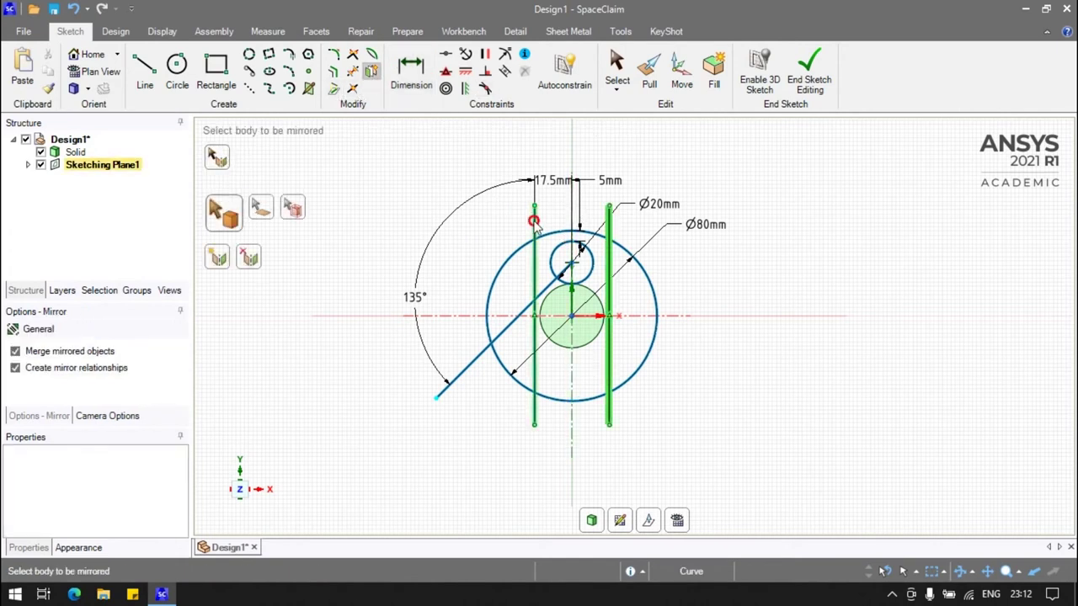
left_click(523, 312)
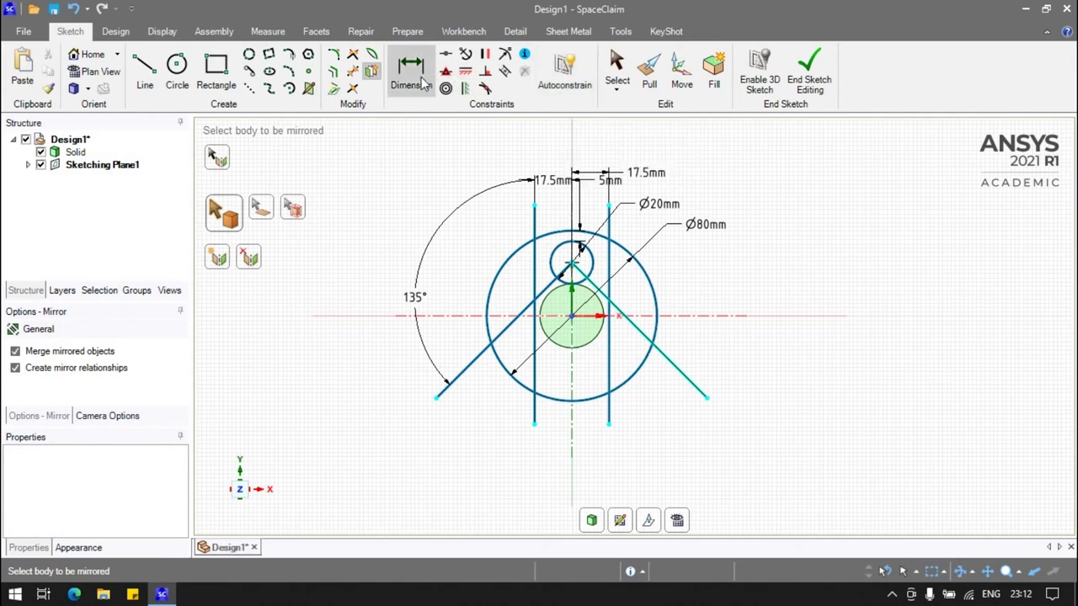
left_click(352, 71)
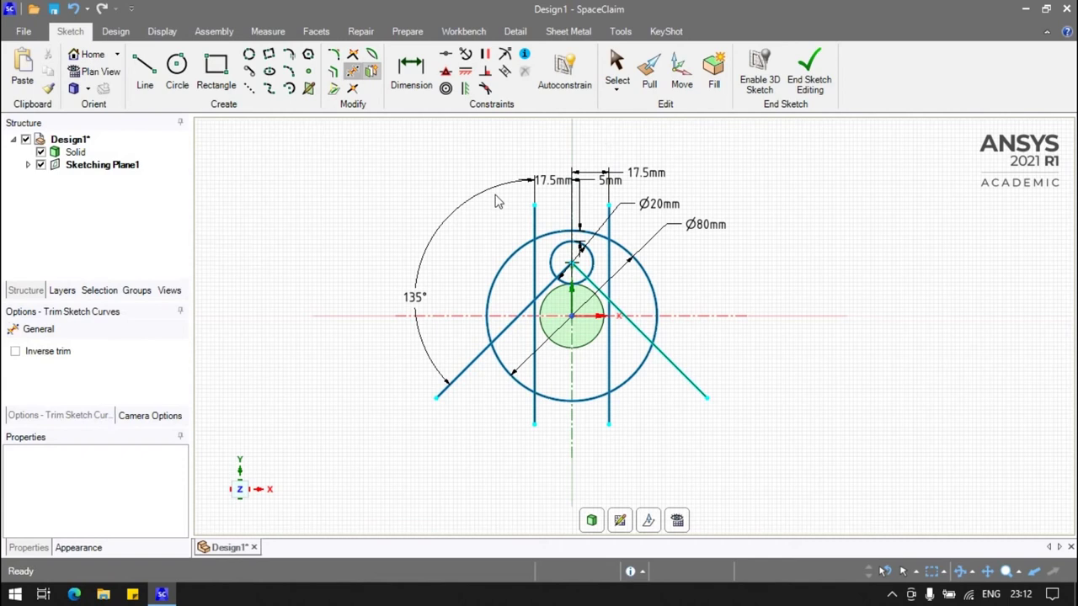
Trim the vertical and diagonal line ends lying outside the large circle
left_click(534, 221)
left_click(609, 221)
left_click(682, 375)
left_click(610, 413)
left_click(534, 413)
left_click(469, 365)
Remove the excess arcs, the Ø20 circle and leftover inner segments, then end the sketch
left_click(489, 300)
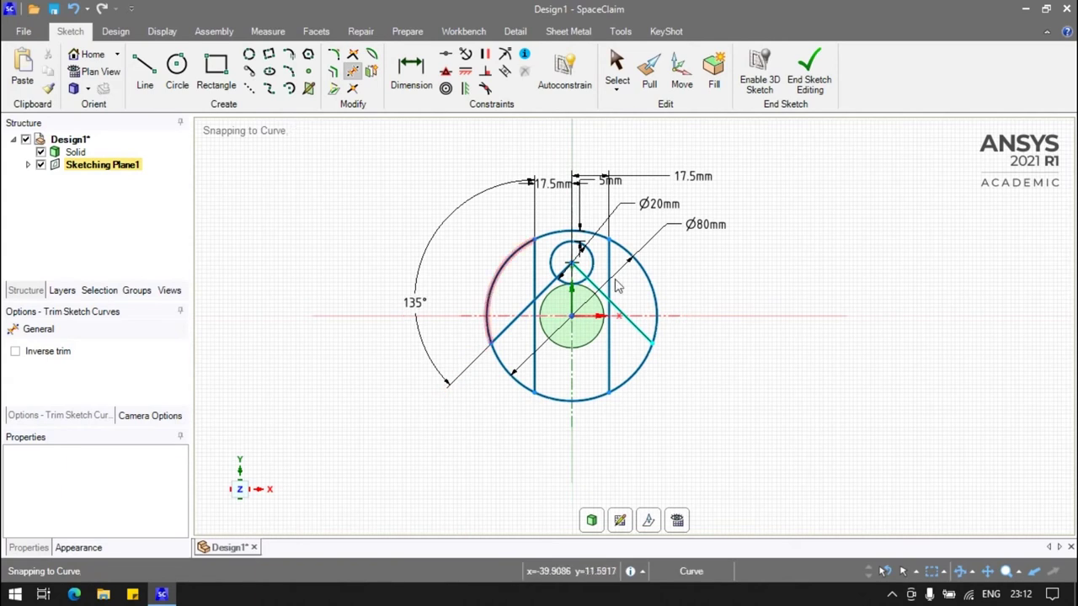
left_click(646, 286)
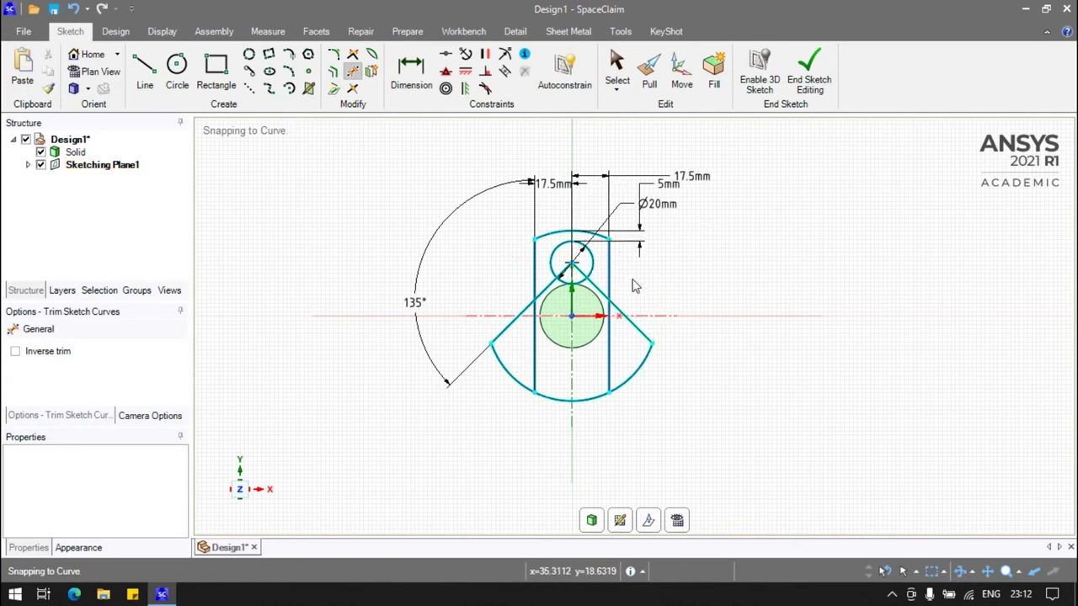
left_click(596, 288)
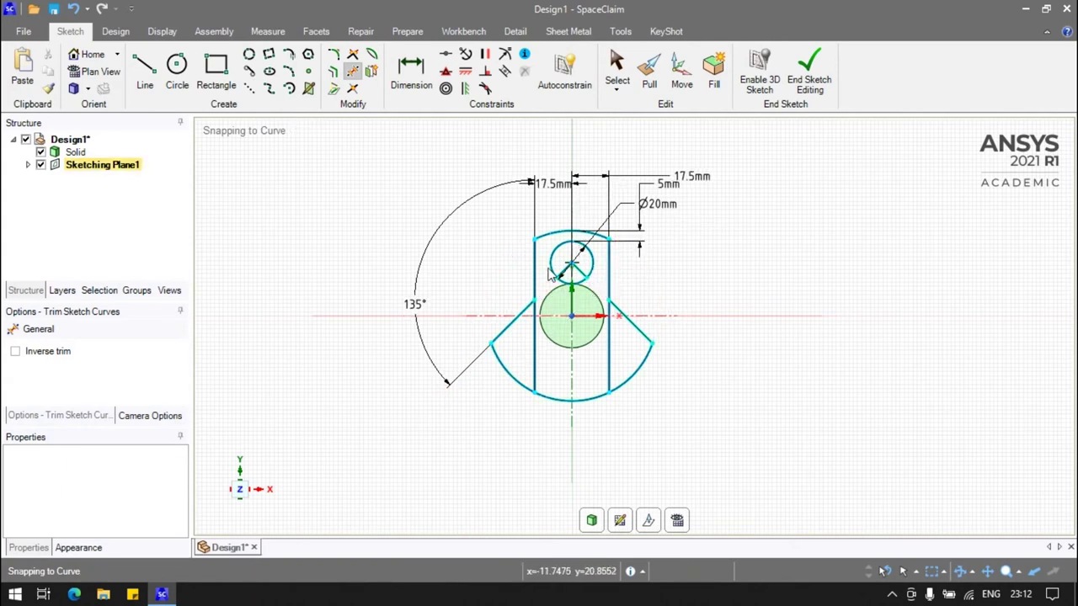
left_click(579, 281)
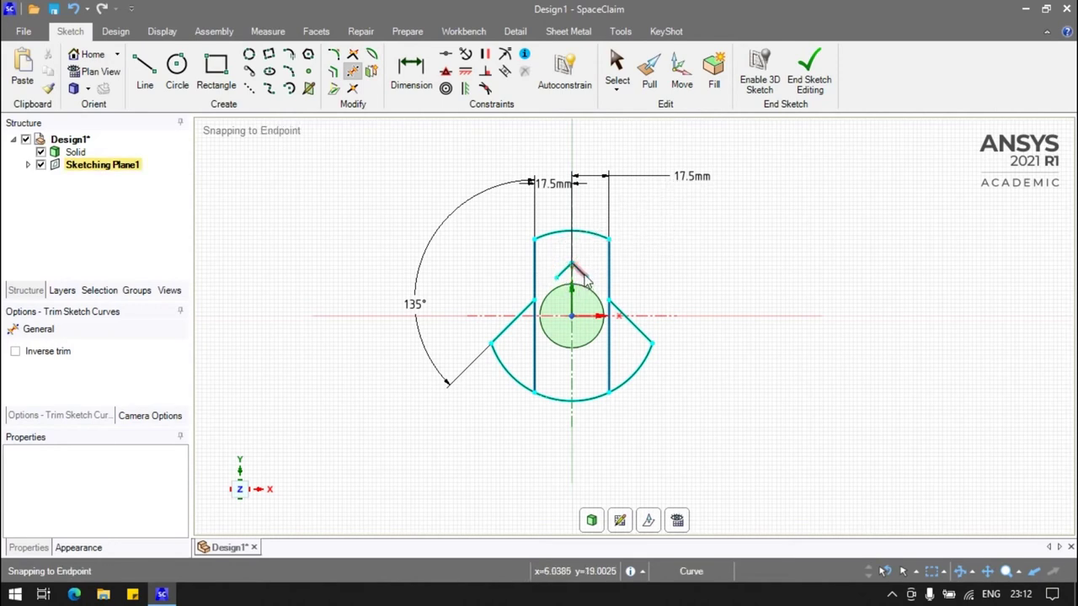
left_click(576, 275)
left_click(533, 358)
left_click(610, 370)
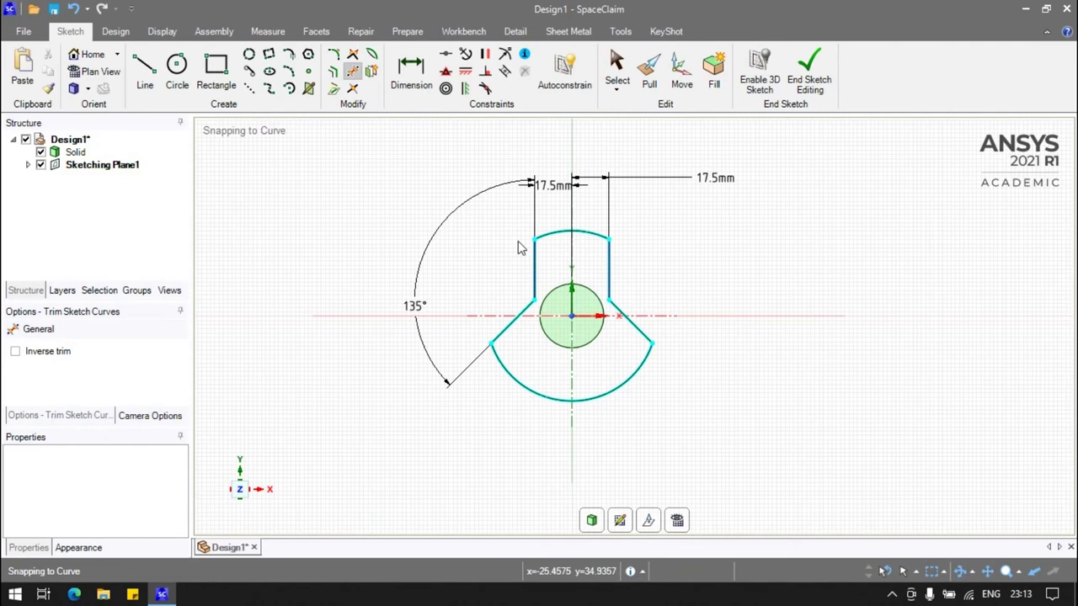
left_click(892, 595)
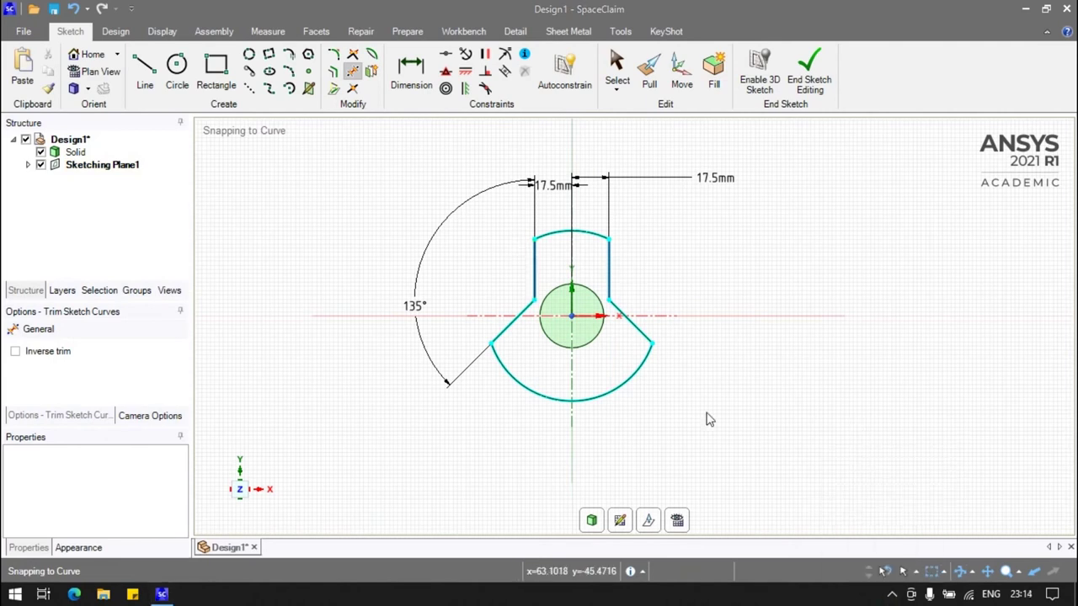
left_click(809, 80)
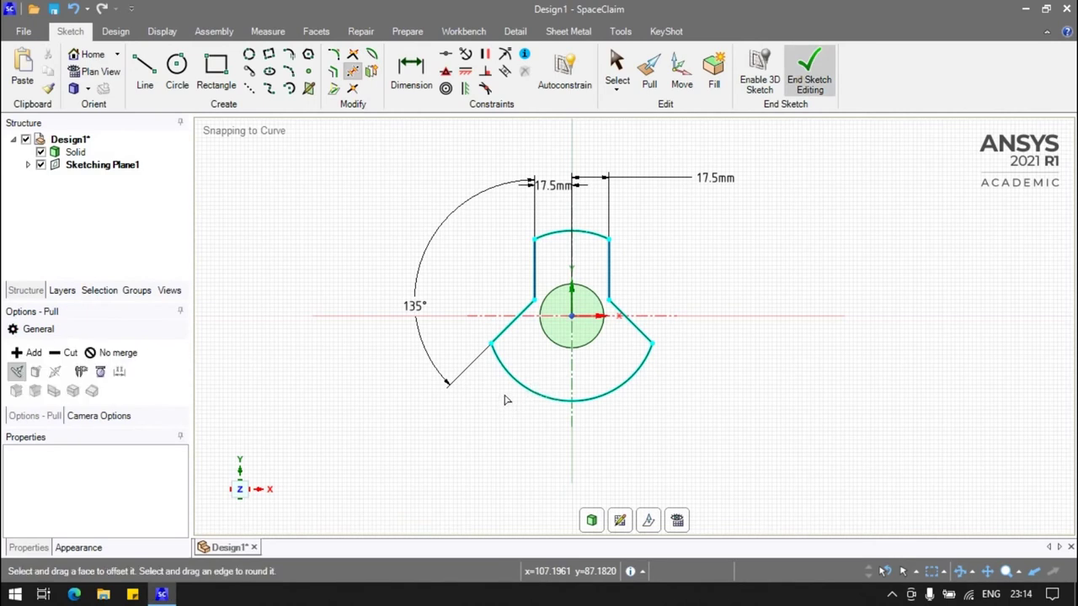
Pull the crank-web face out 10 mm into a solid web on the shaft
left_click(514, 392)
key("Escape")
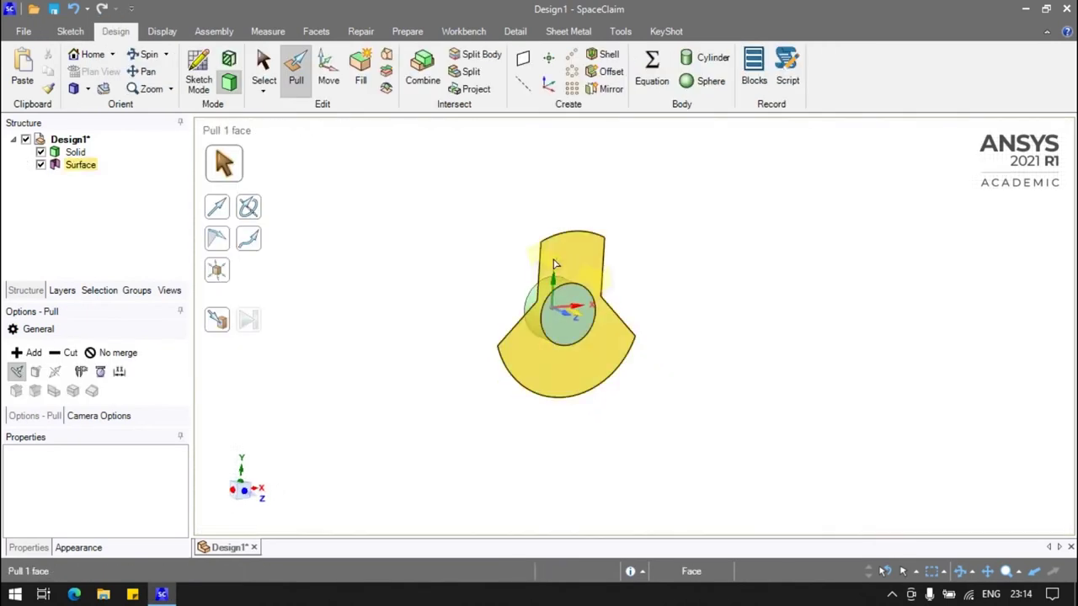
left_click(569, 260)
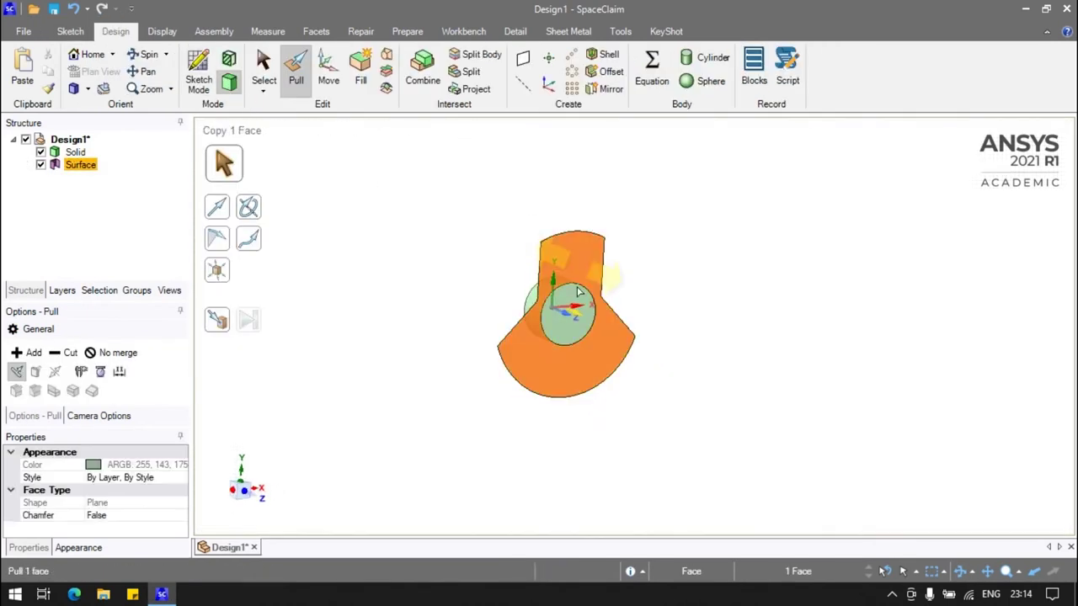
left_click(580, 295, "ctrl")
left_click_drag(580, 295, 590, 322)
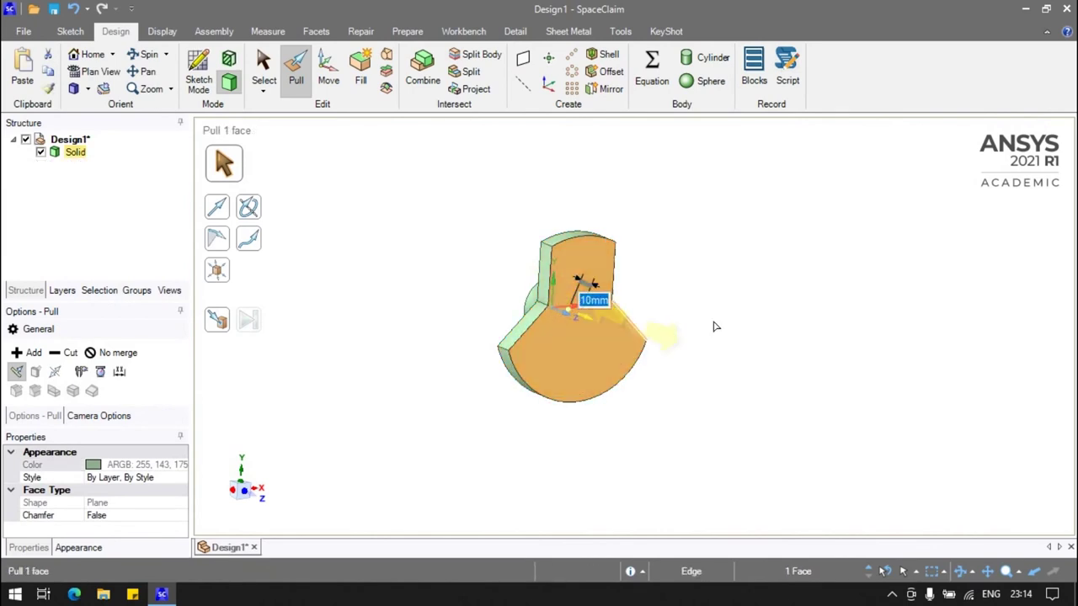
left_click(715, 325)
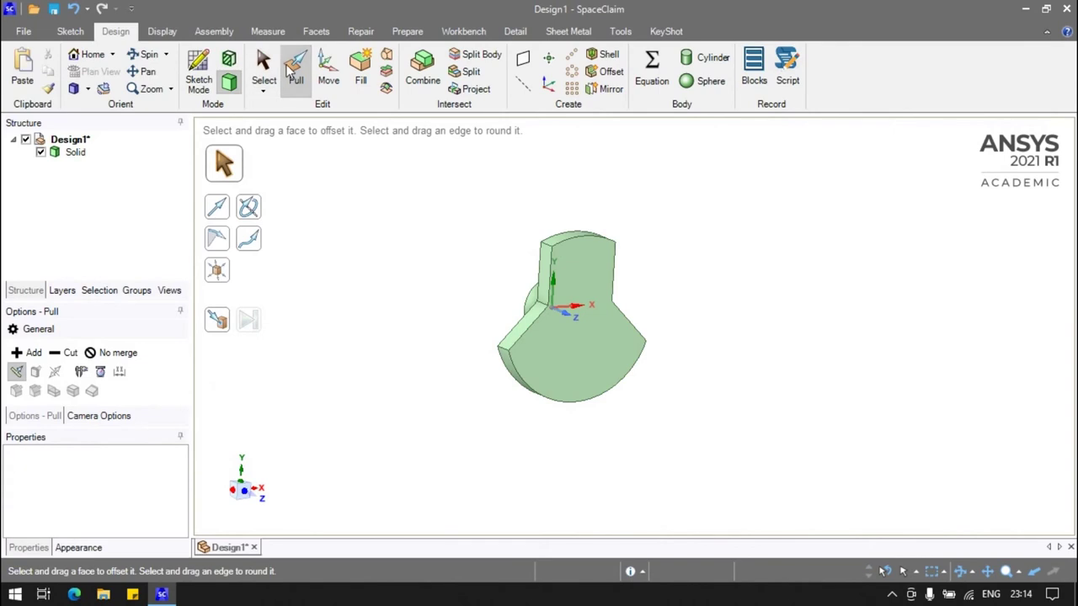
Round the six edges of the web's upper arm with 30 mm fillets
left_click(548, 246)
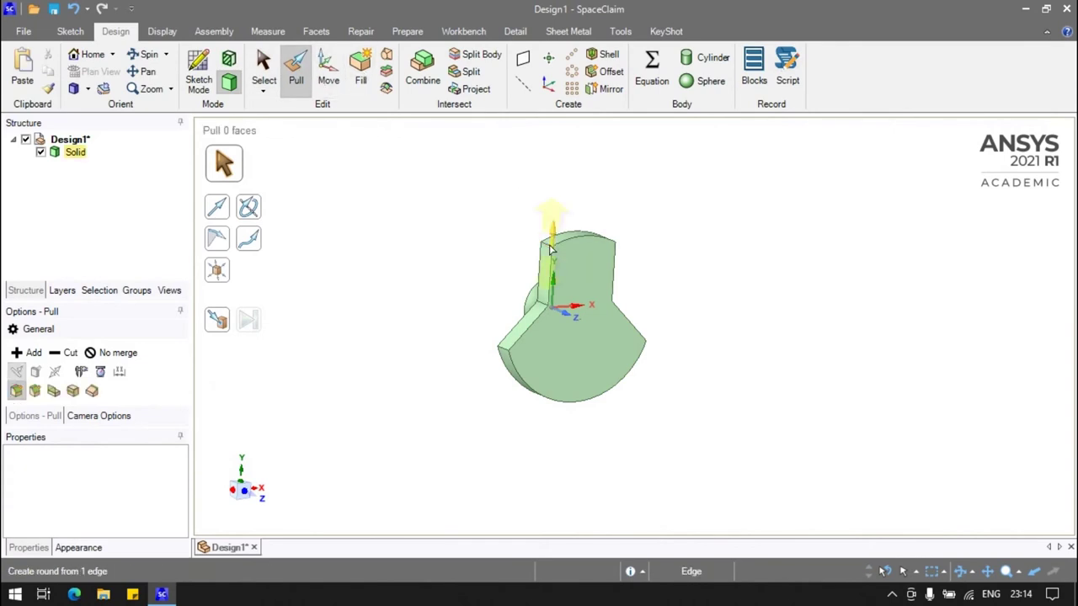
left_click(506, 355, "ctrl")
left_click(507, 350, "ctrl")
mouse_move(688, 402)
middle_mouse_down()
mouse_move(462, 425)
mouse_move(539, 286)
middle_mouse_up()
left_click(549, 267, "ctrl")
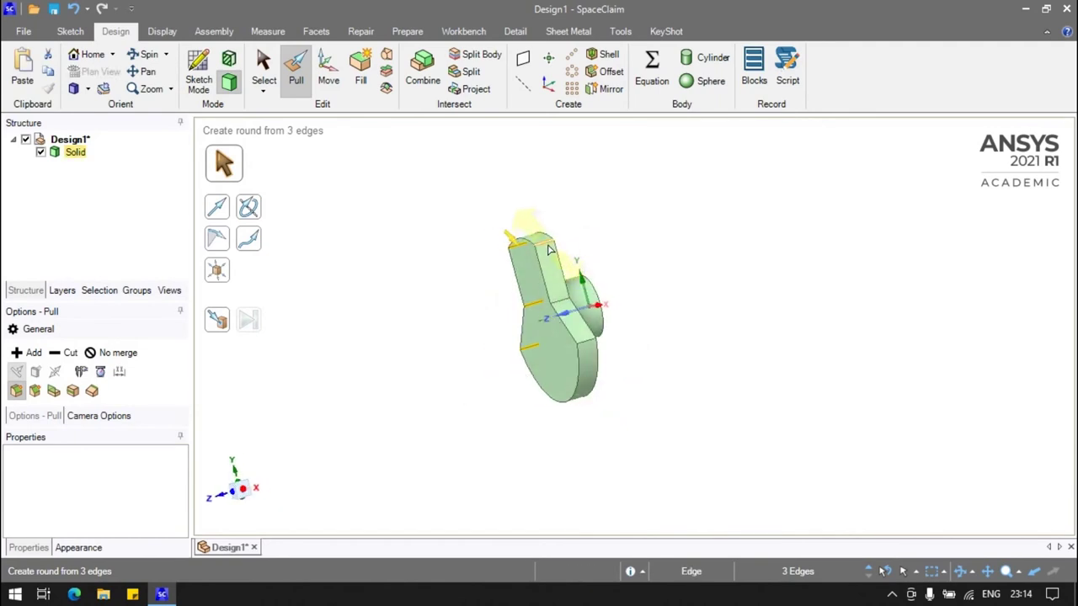
left_click(558, 301, "ctrl")
left_click(581, 340, "ctrl")
type("30")
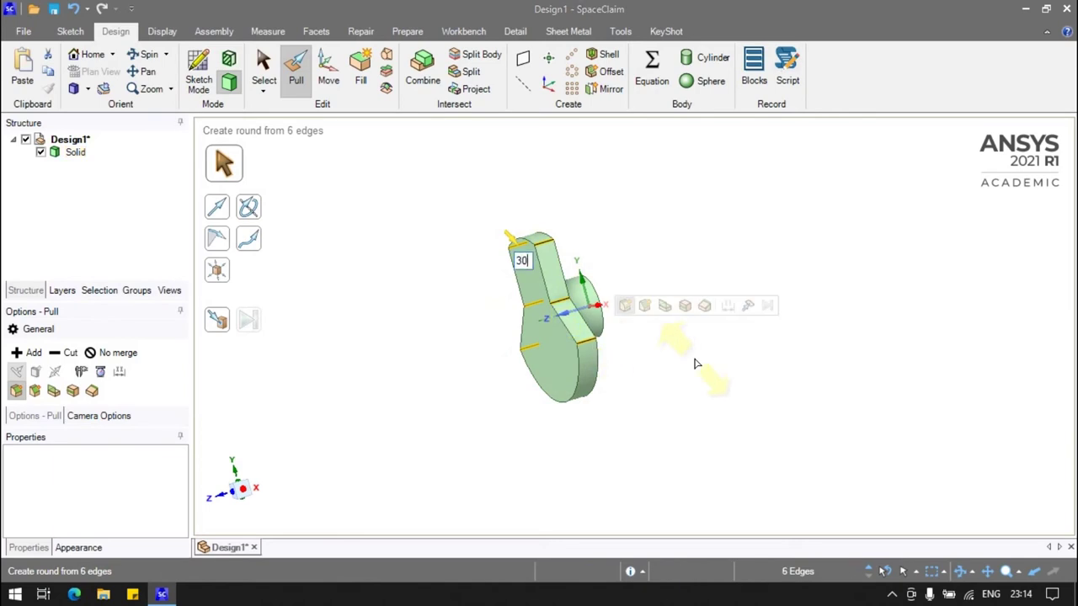
type("0")
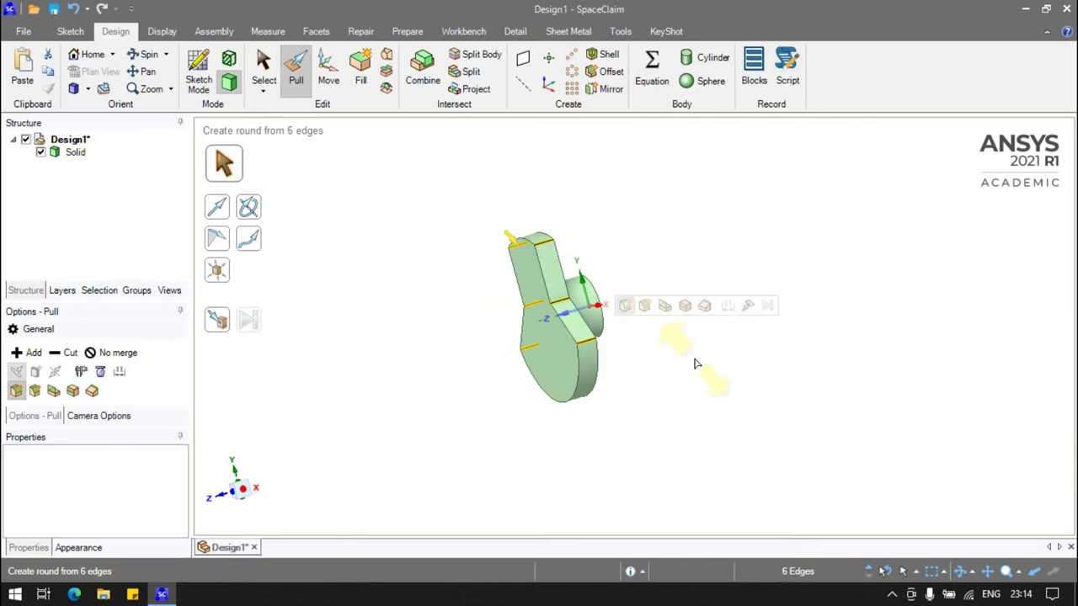
key("Return")
left_click(497, 365)
mouse_move(497, 366)
middle_mouse_down()
mouse_move(515, 349)
mouse_move(486, 332)
middle_mouse_up()
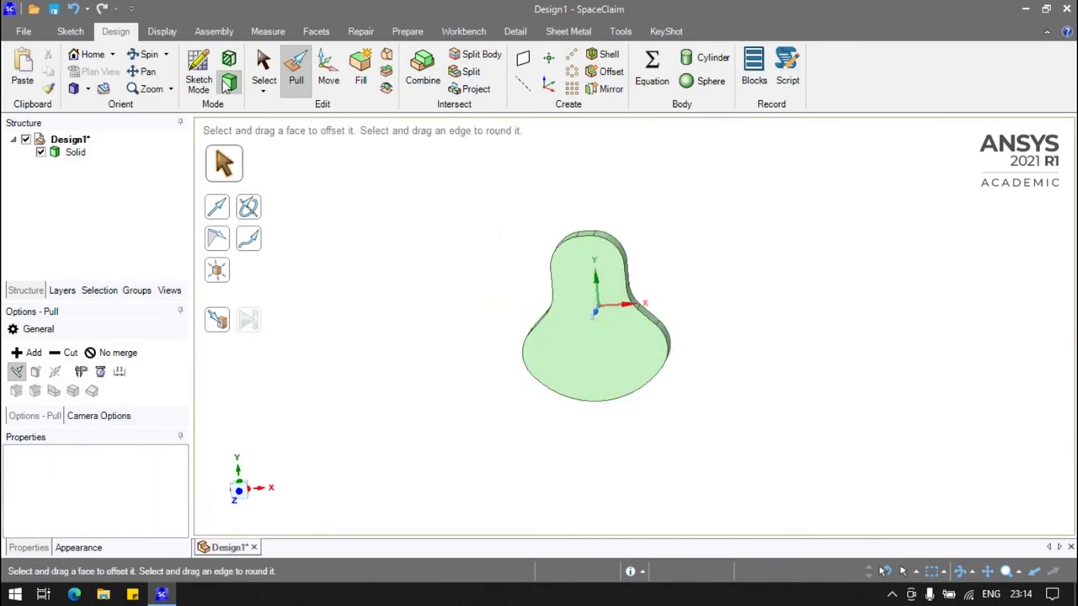
left_click(199, 74)
On the web's front face, draw a circle on the vertical axis and dimension it to Ø20 mm
left_click(575, 300)
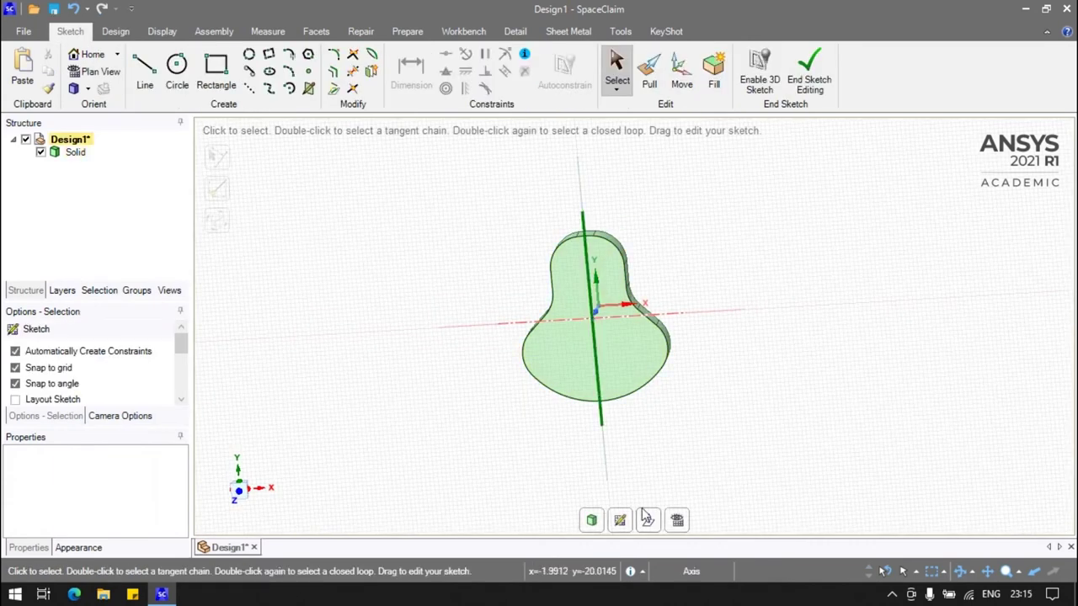
left_click(677, 519)
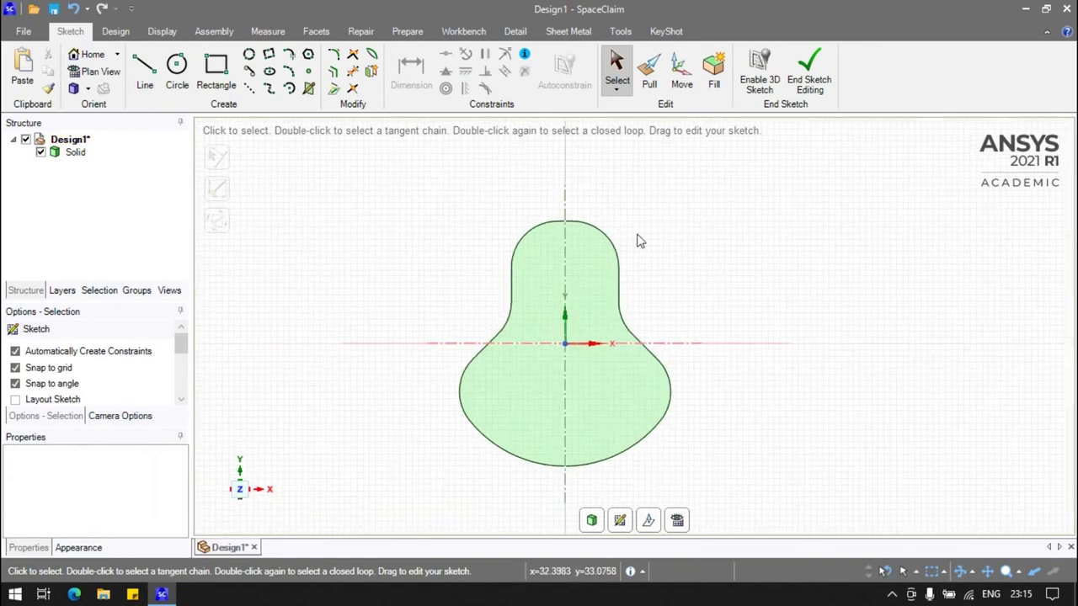
key("c")
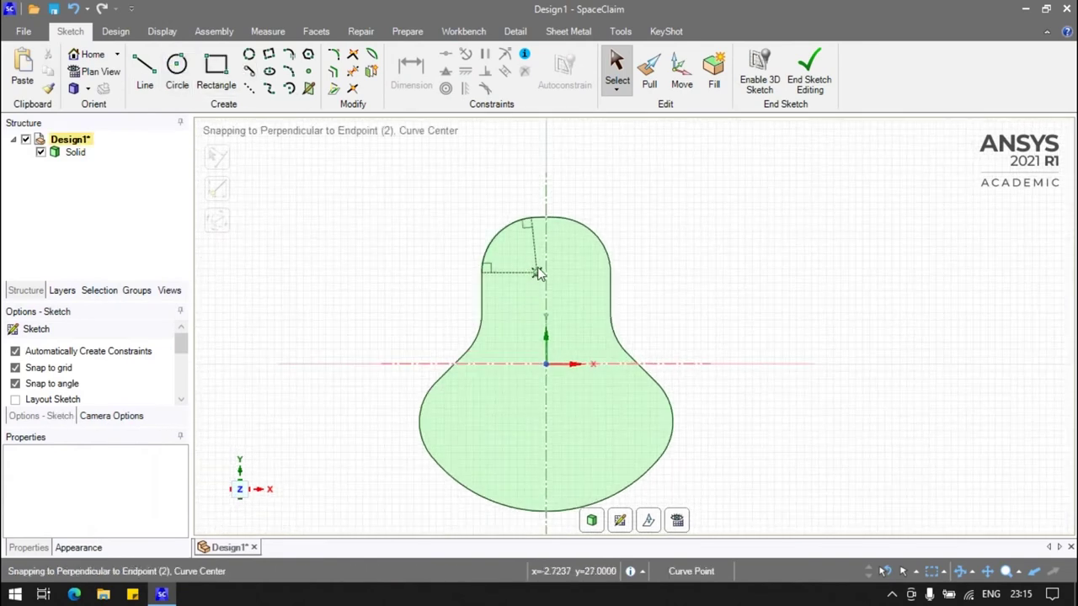
left_click(545, 289)
type("15")
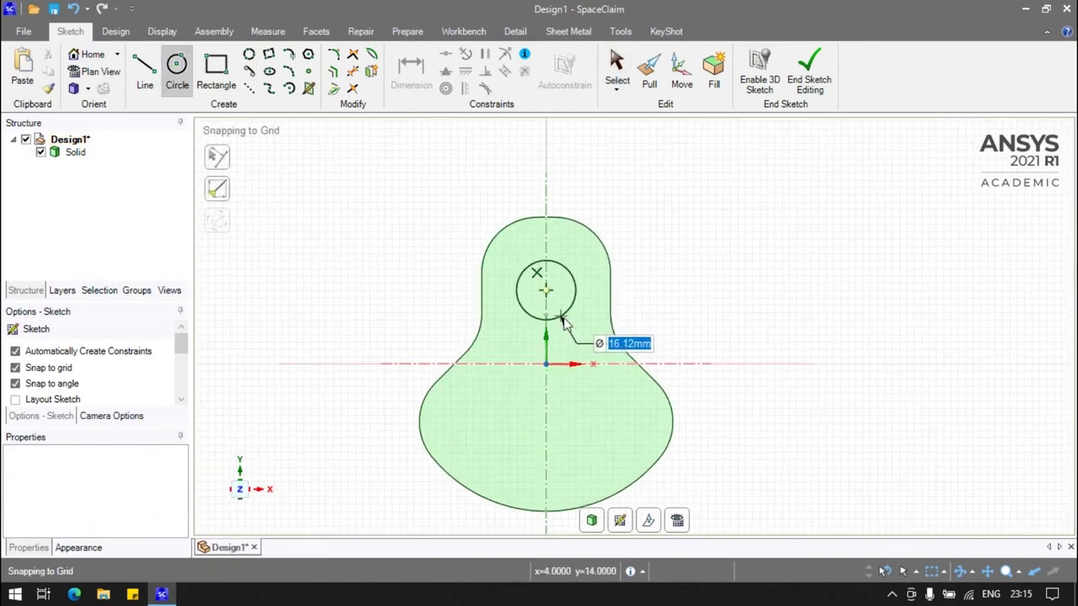
key("Return")
key("d")
left_click(570, 274)
left_click(724, 223)
double_click(724, 223)
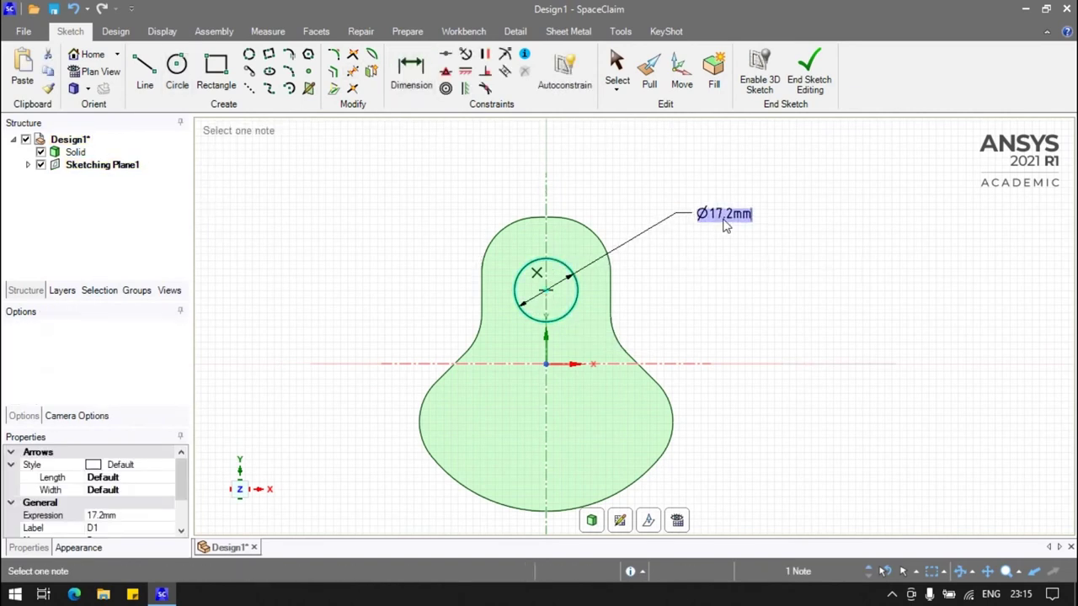
key("Return")
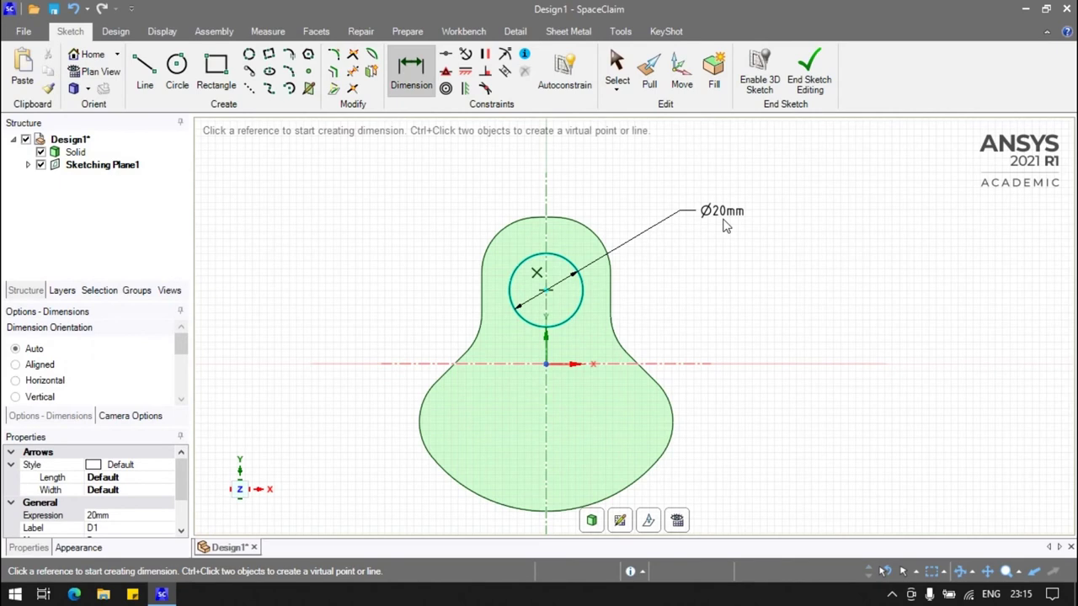
Place the circle 5 mm below the web's top edge and end the sketch
left_click(550, 254)
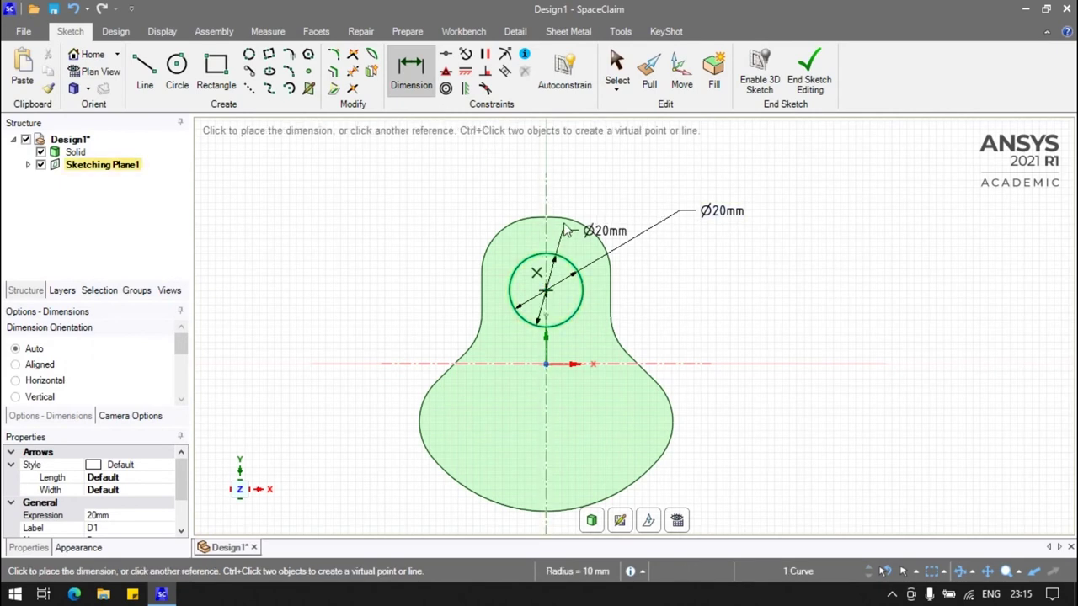
left_click(575, 214)
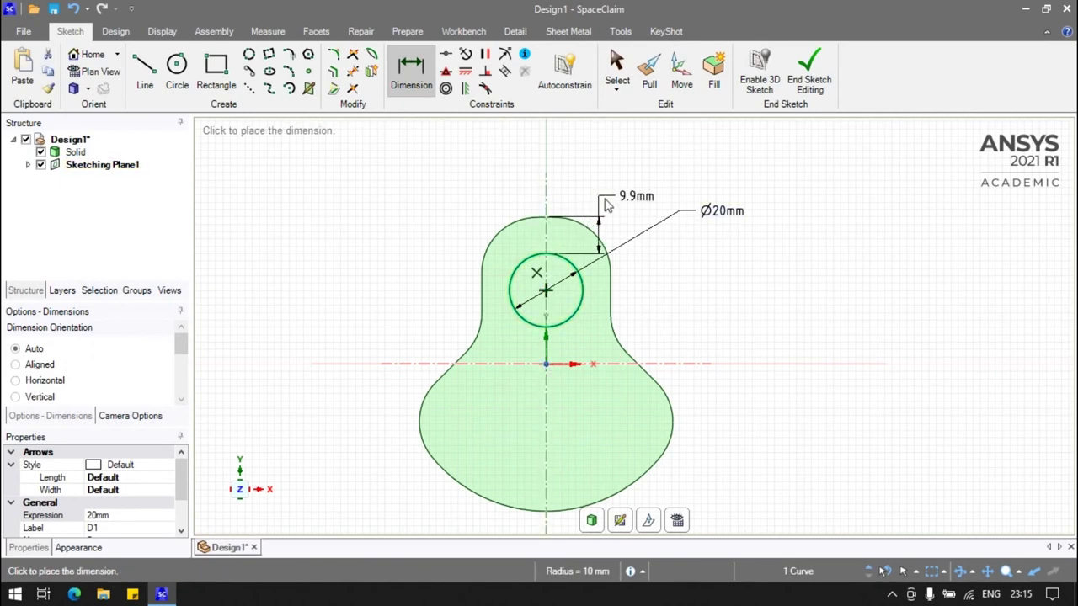
left_click(604, 205)
key("Escape")
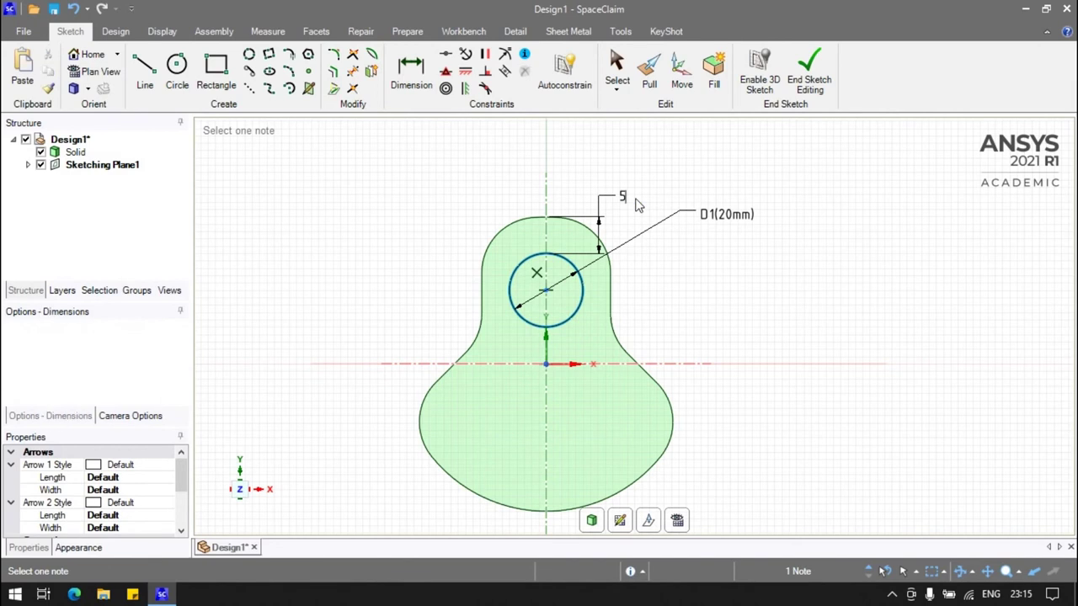
key("Return")
left_click(809, 80)
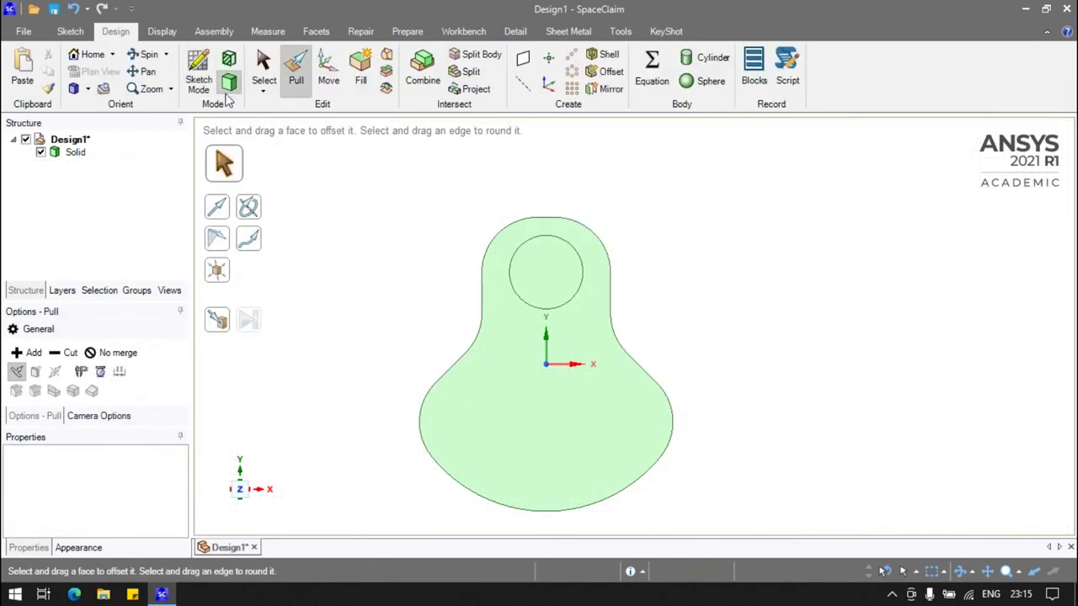
Pull the circular face 10 mm out from the web to form the crank pin
key("h")
left_click(589, 305)
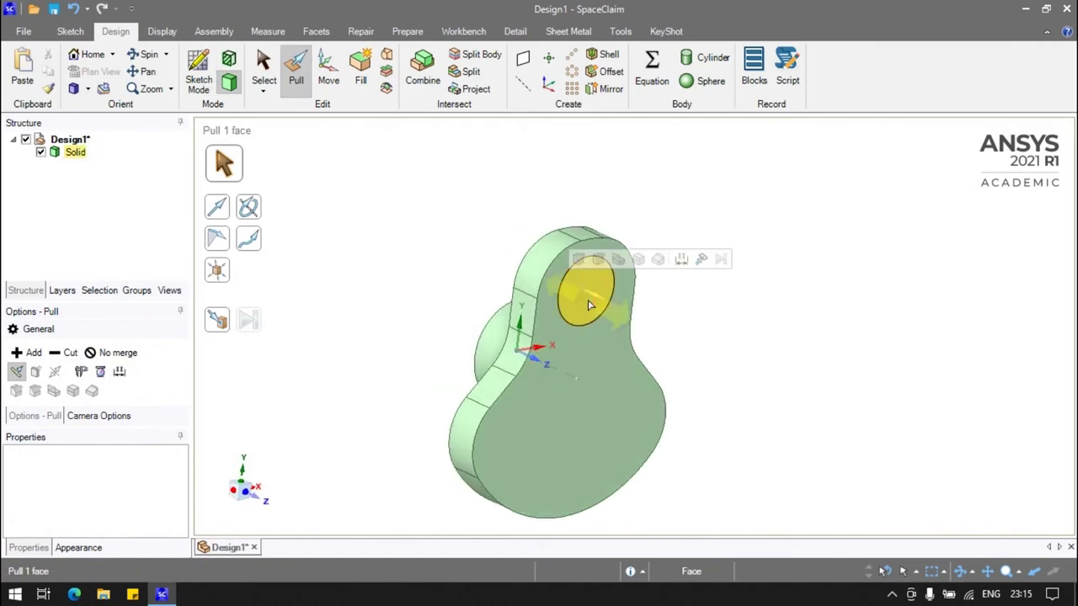
left_click(591, 303)
left_click_drag(598, 300, 612, 311)
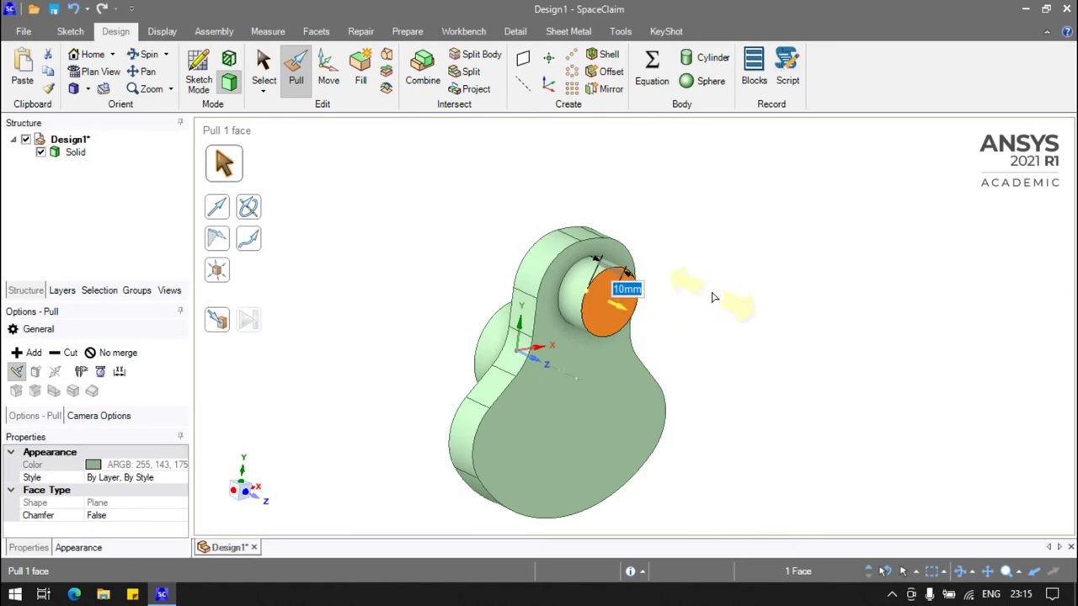
left_click(744, 308)
Orbit to a side view and start a new sketch on the model
middle_click_drag(715, 298, 628, 384)
left_click(628, 383)
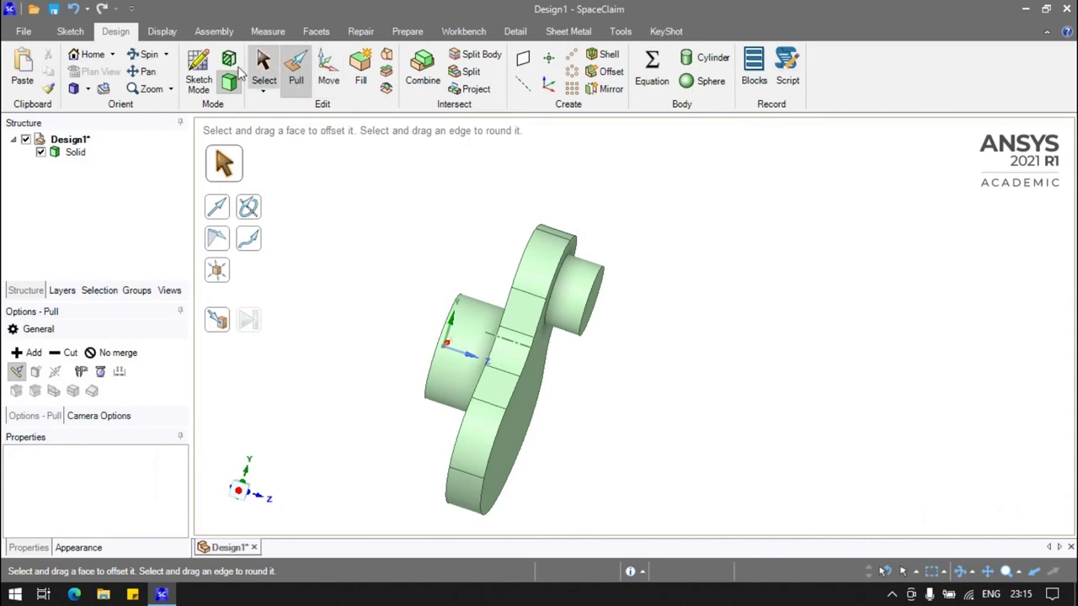
left_click(486, 358)
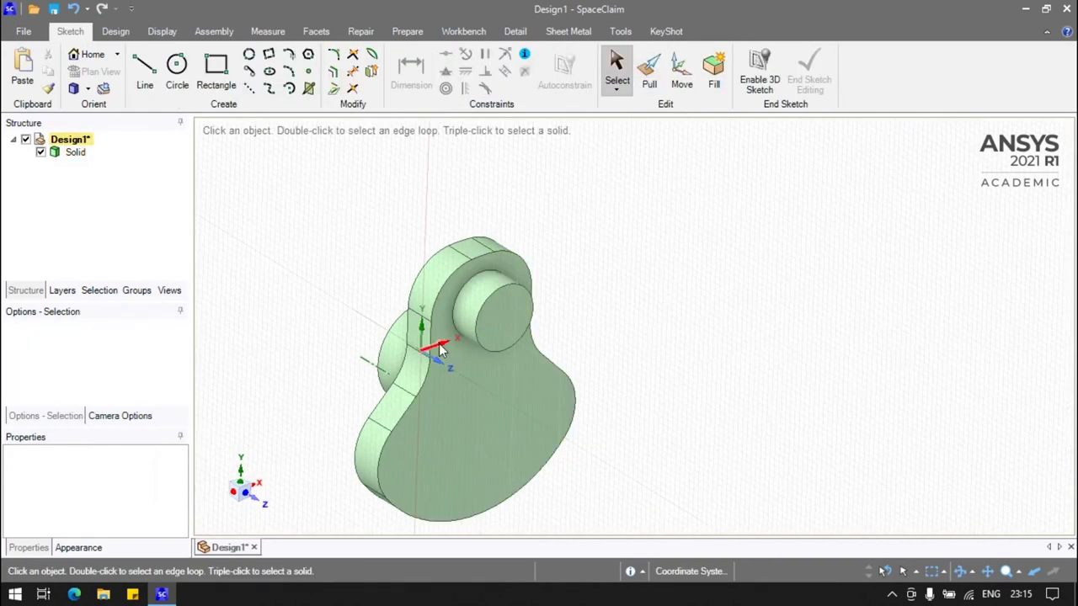
On the section plane, draw a tapered line from the lower step corner to the shaft's left edge
left_click(441, 349)
left_click(677, 519)
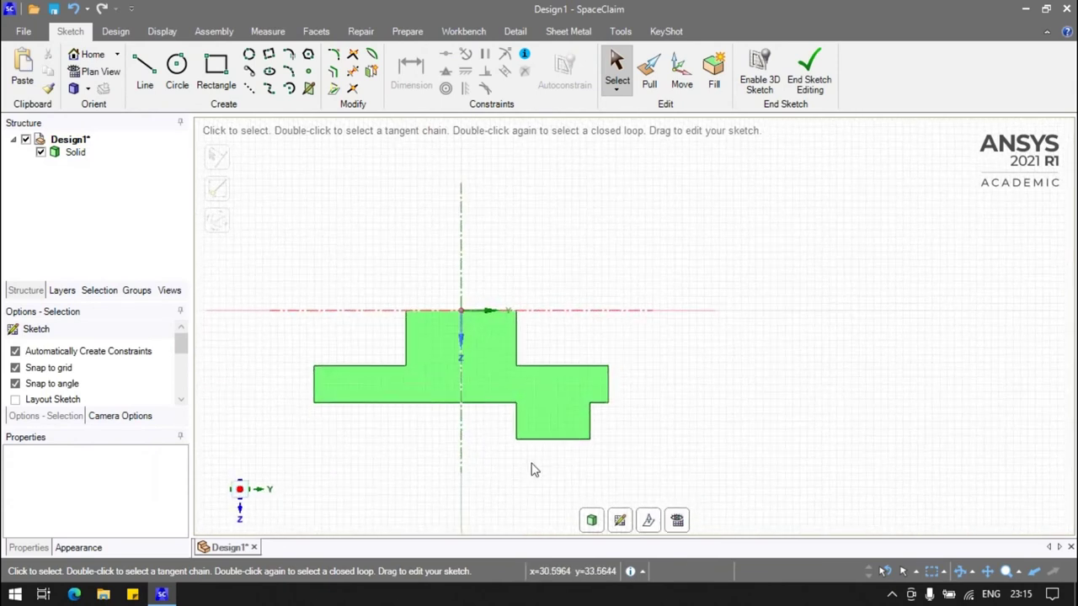
scroll(531, 469, "up", 2)
scroll(438, 481, "down", 3)
scroll(438, 481, "up", 3)
left_click(156, 74)
left_click(601, 356)
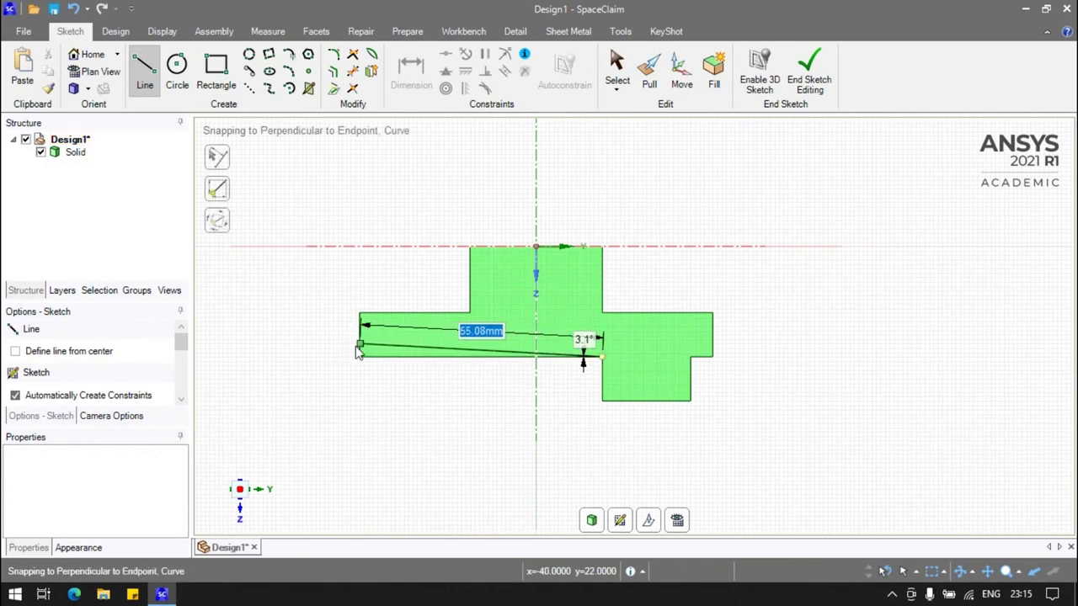
left_click(357, 349)
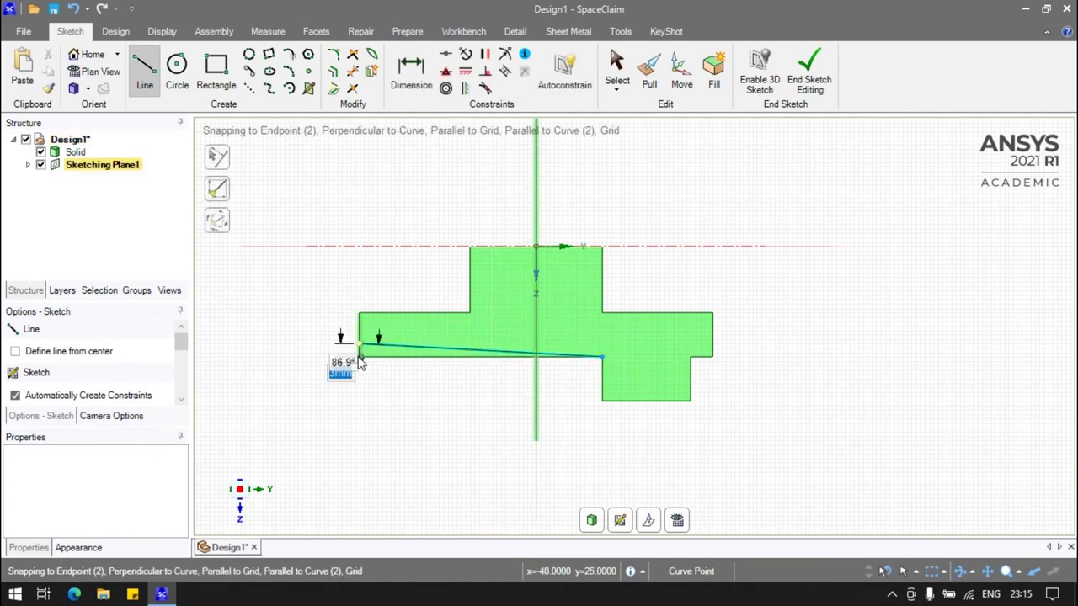
left_click(602, 357)
Dimension the lower tapered line to a 3° angle
left_click(410, 72)
left_click(397, 356)
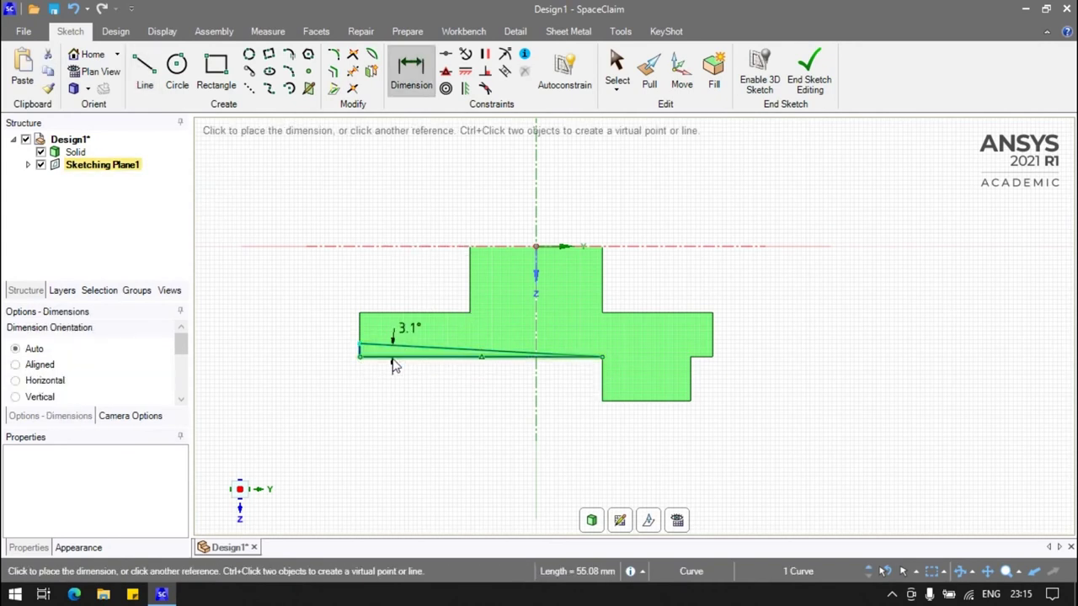
left_click(310, 341)
double_click(320, 326)
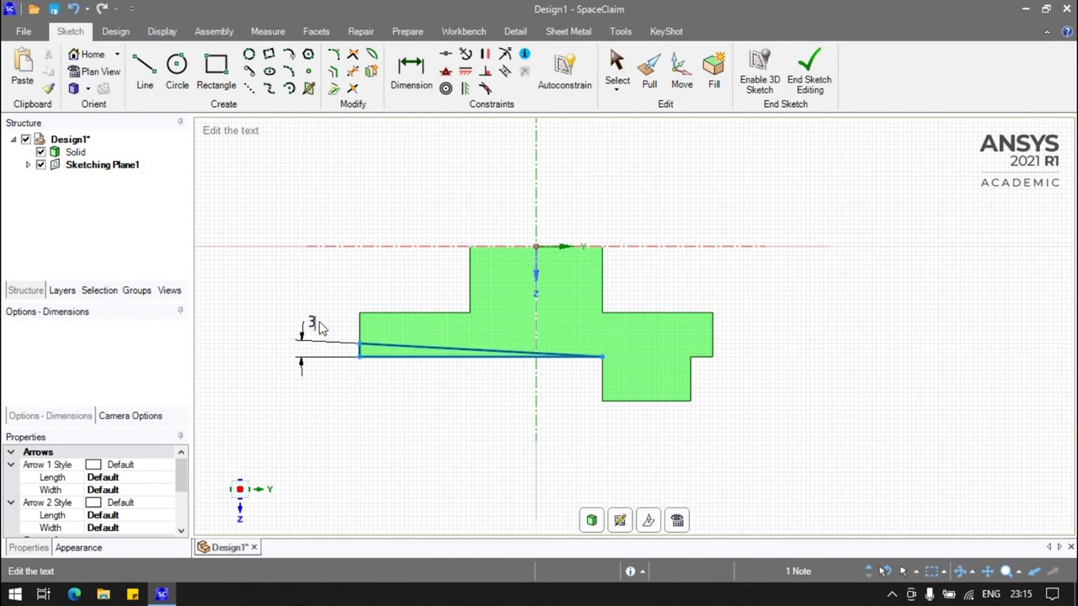
key("Return")
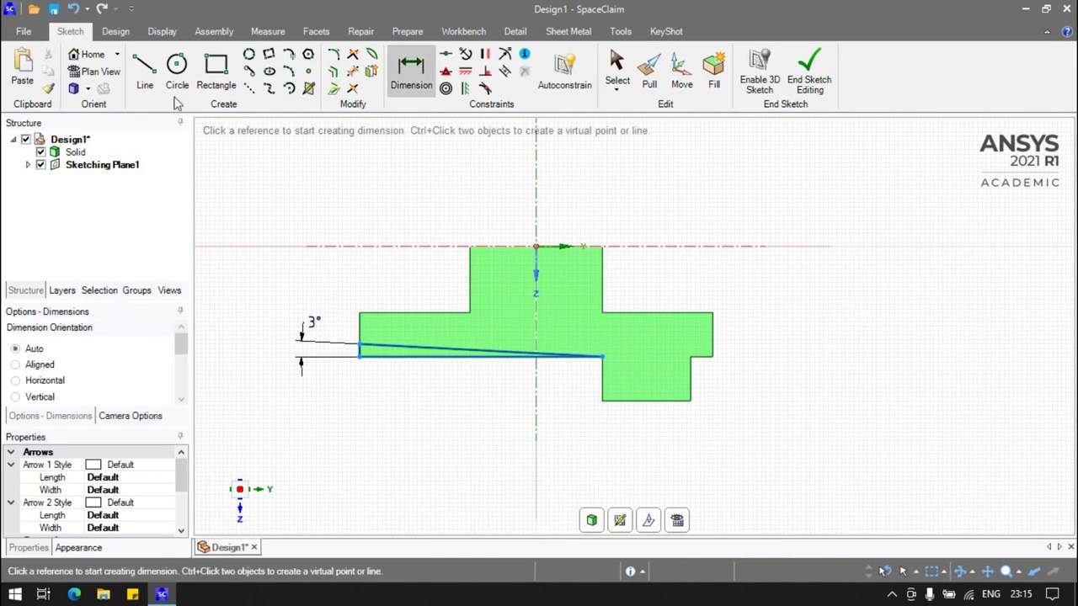
Draw the upper wedge outline, set its sloped line to 3°, and end the sketch
left_click(145, 72)
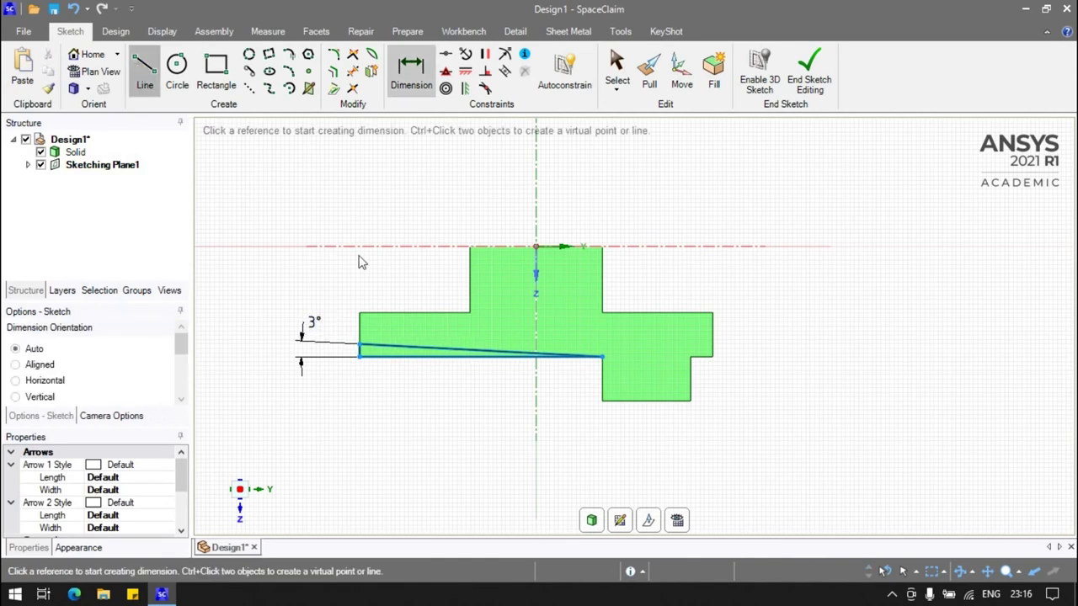
left_click(470, 313)
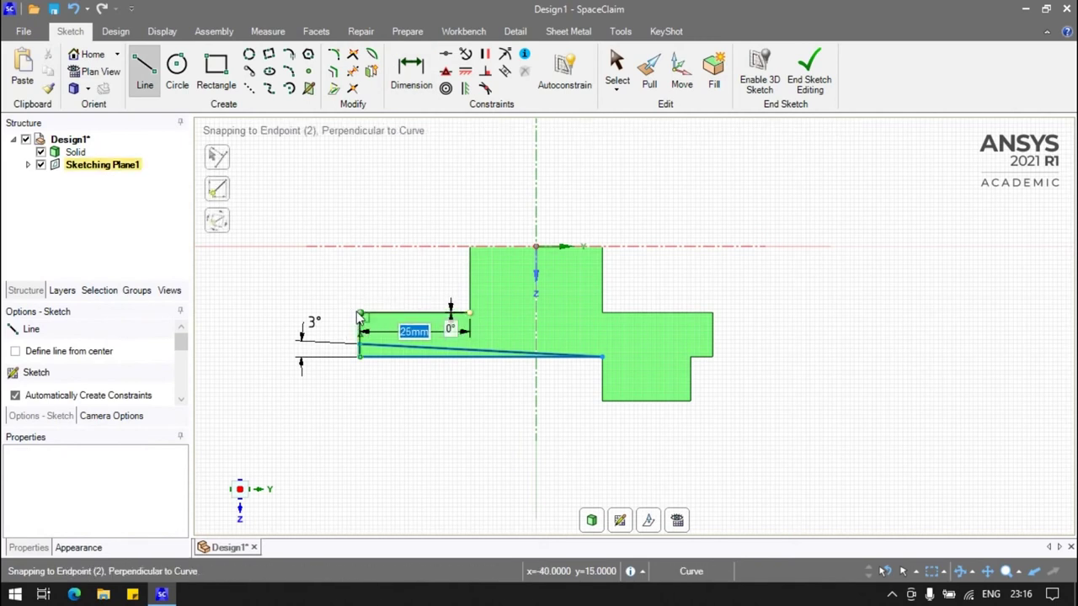
left_click(359, 313)
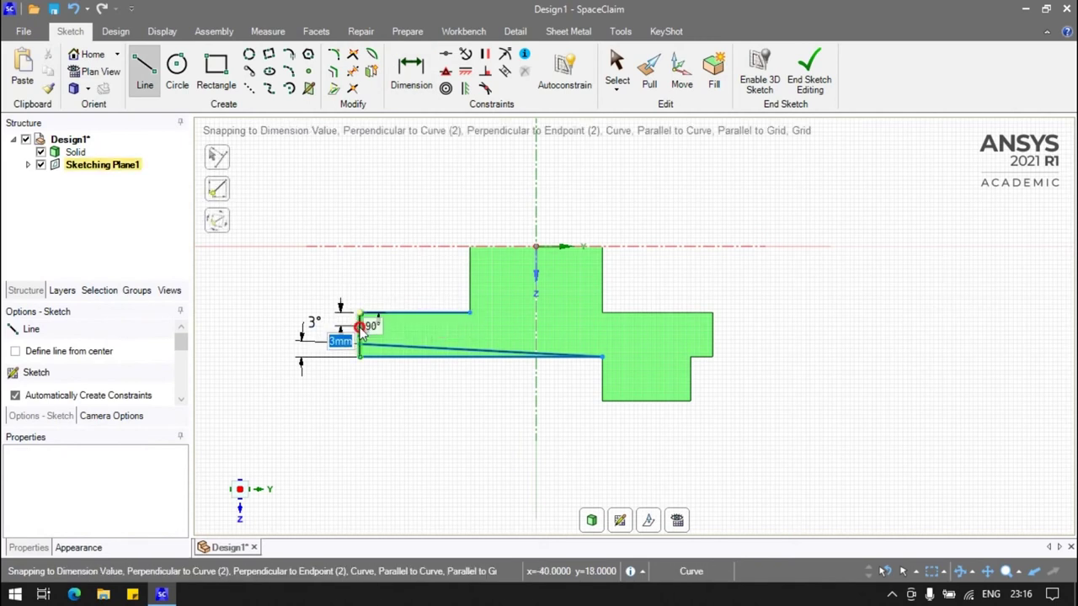
left_click(360, 327)
left_click(470, 312)
left_click(404, 82)
left_click(399, 322)
left_click(381, 312)
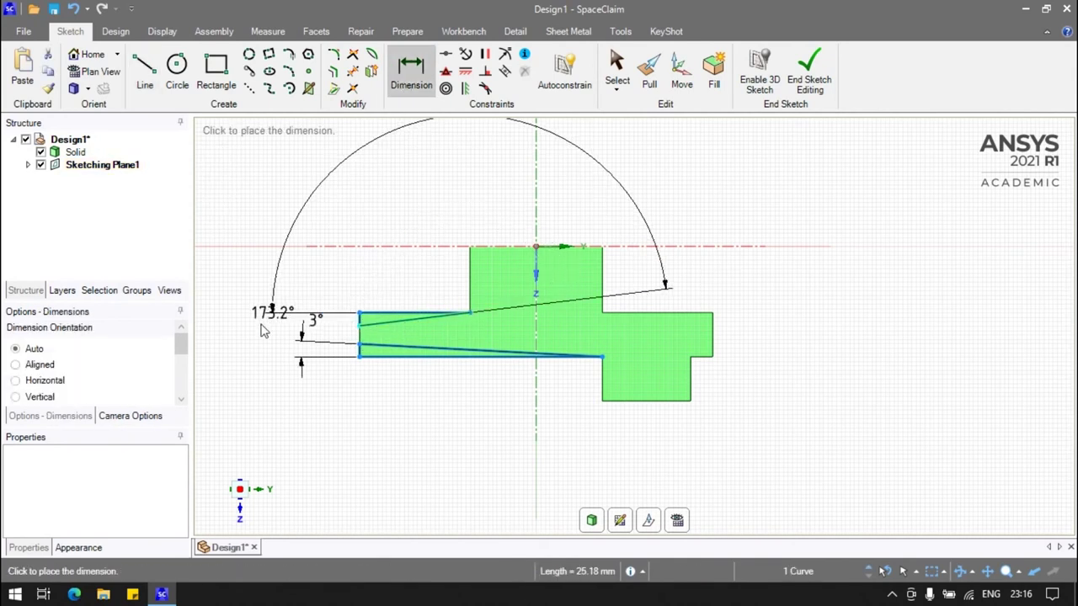
left_click(255, 331)
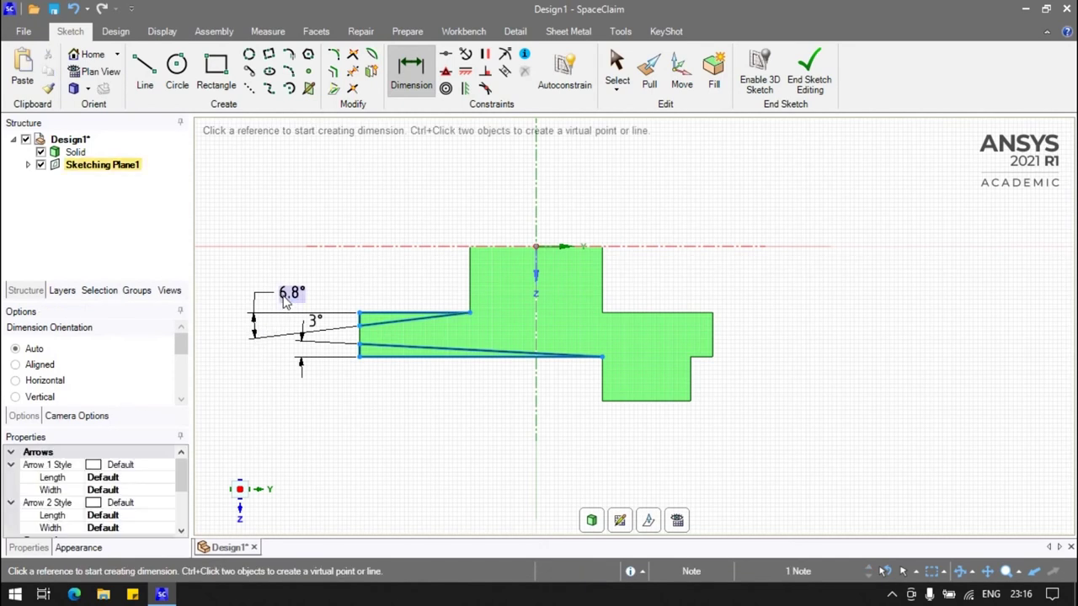
left_click(285, 303)
type("3")
key("Return")
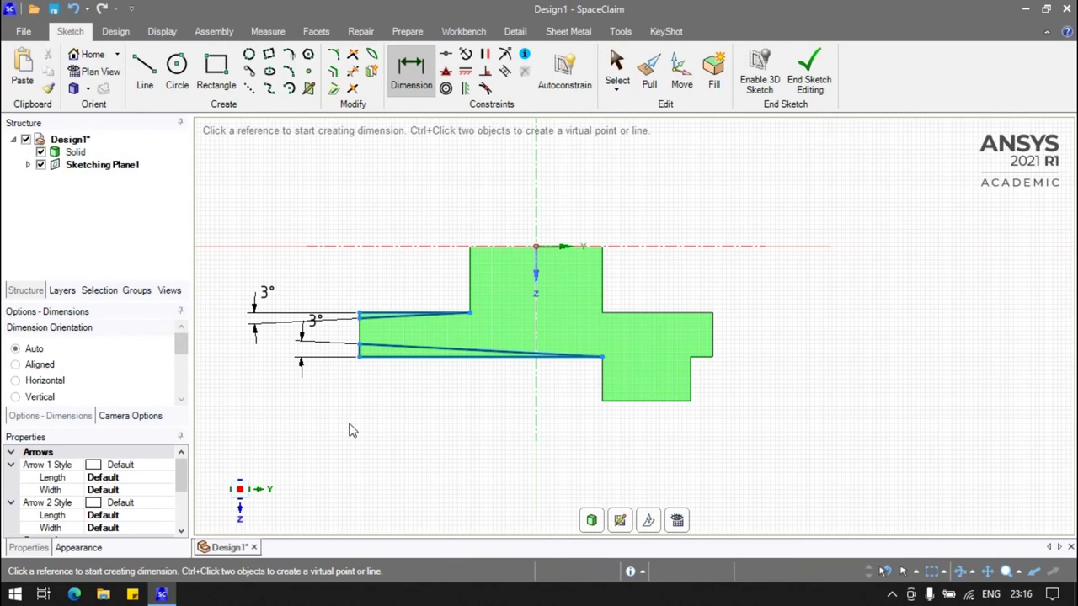
left_click(808, 78)
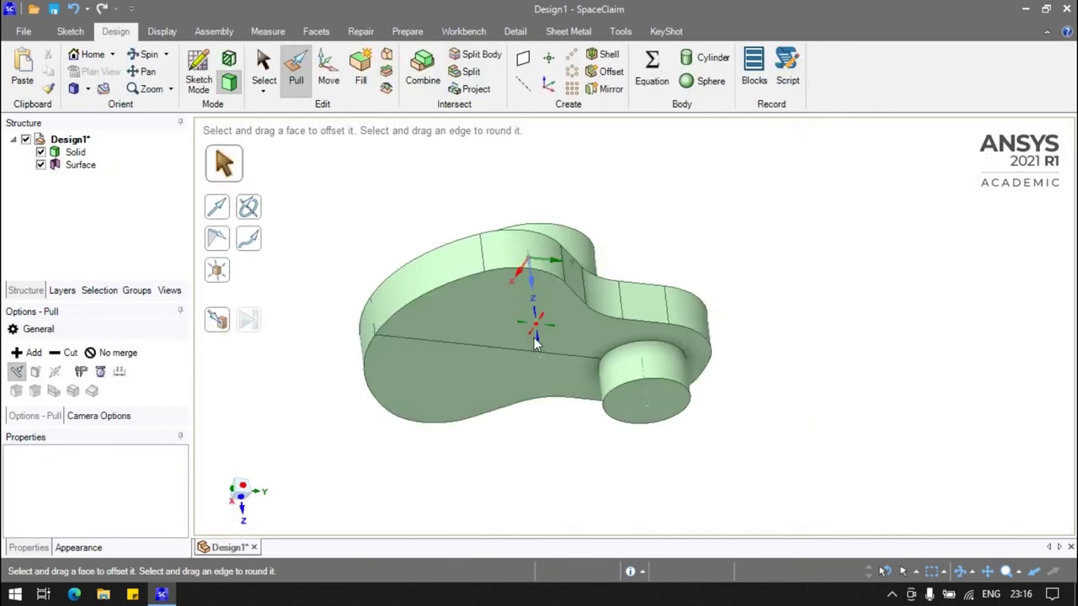
With the solid hidden, select the lower wedge surface, show the solid again and start Revolve
left_click(41, 152)
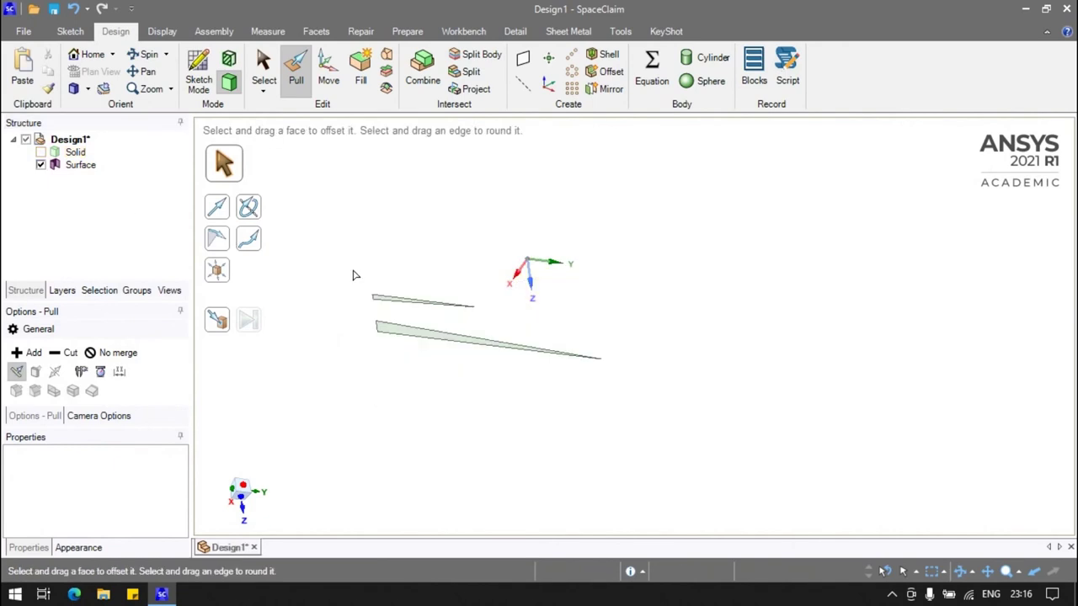
scroll(392, 313, "up", 3)
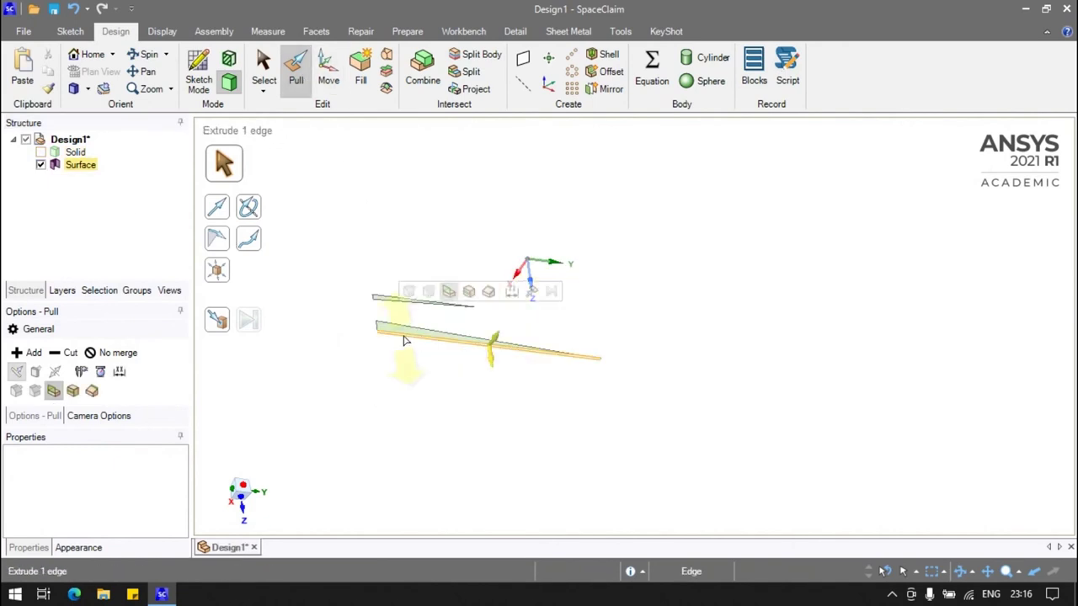
left_click(398, 328)
left_click(399, 328)
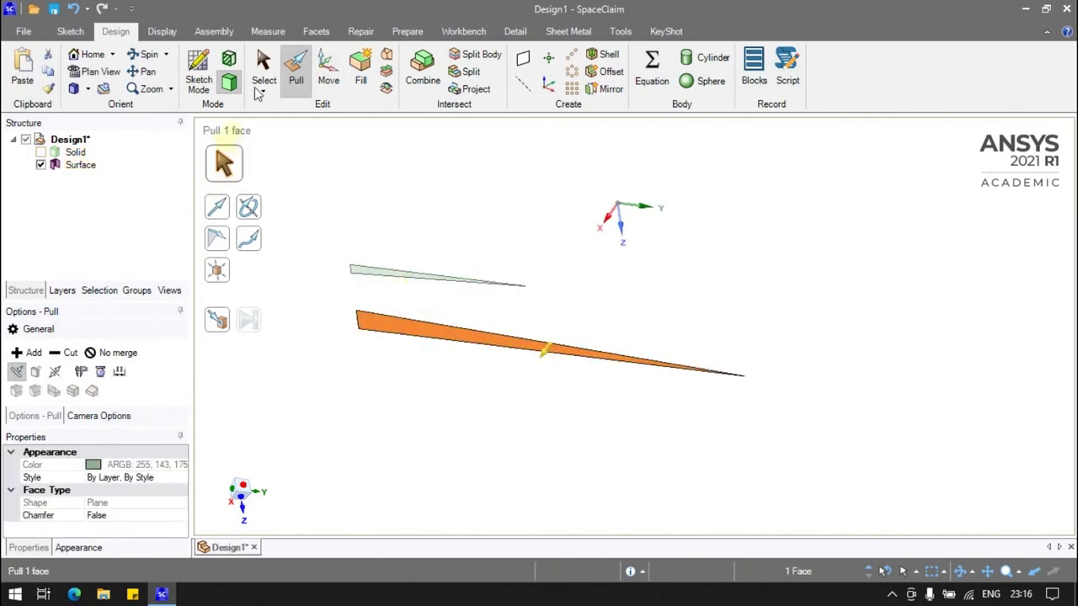
left_click(41, 151)
key("r")
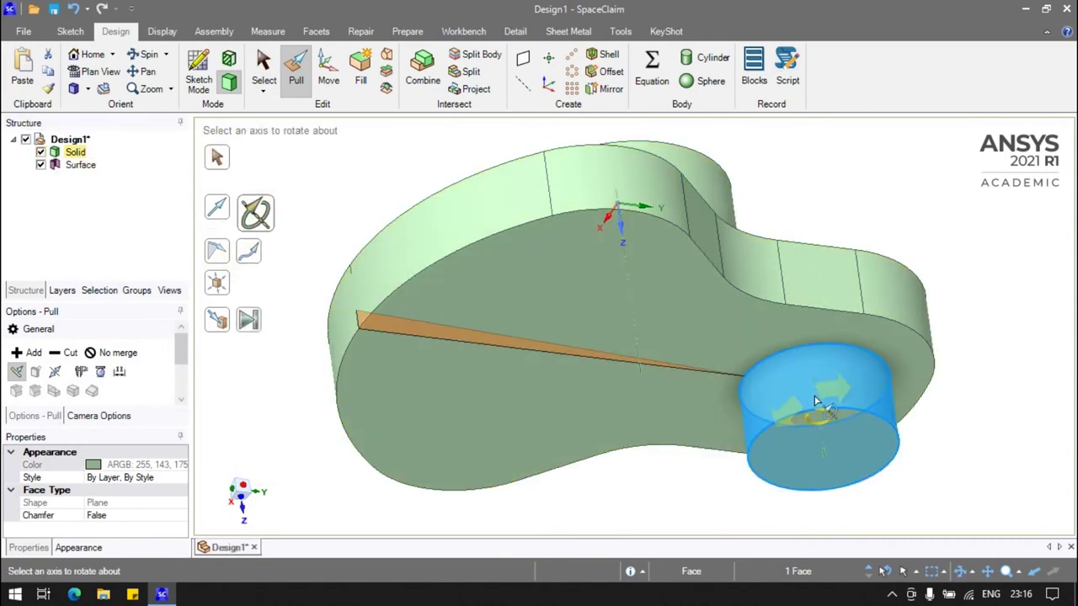
Revolve the lower wedge 360° around the pin cylinder as a cut
left_click(815, 401)
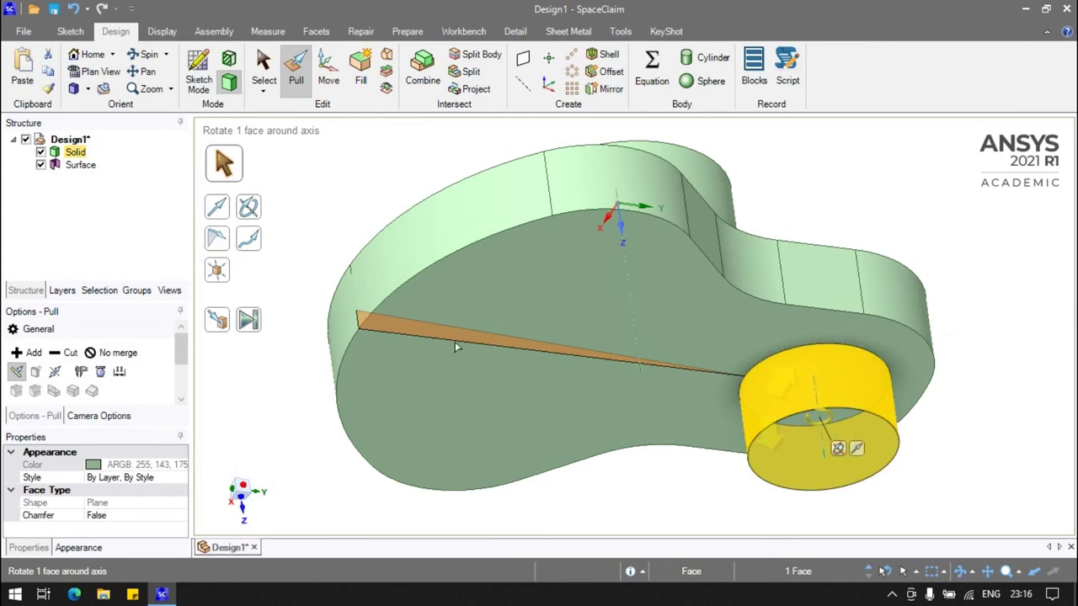
left_click(70, 355)
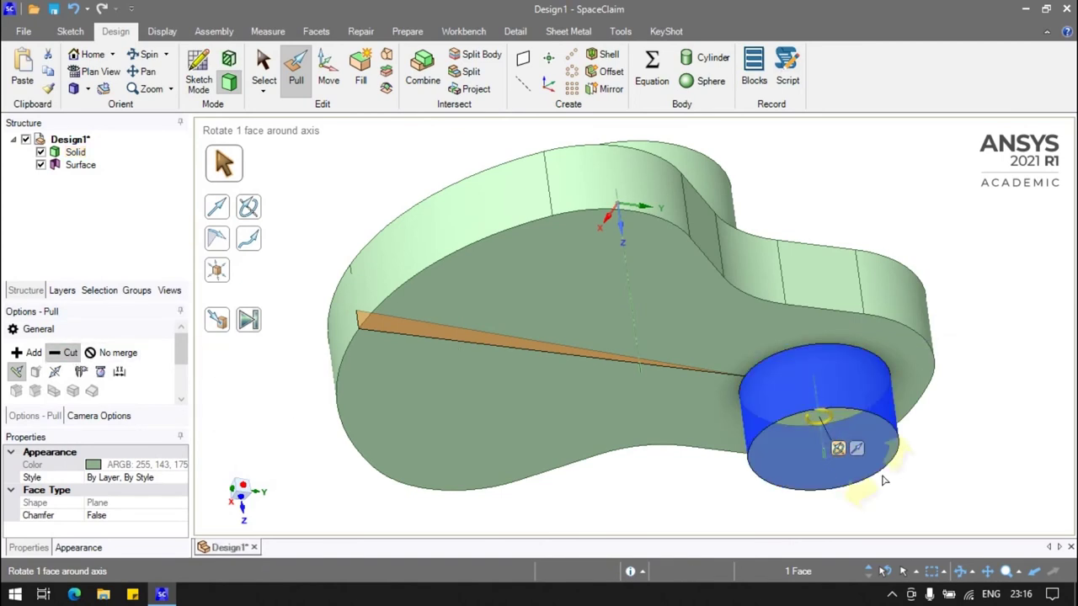
type("360")
key("Return")
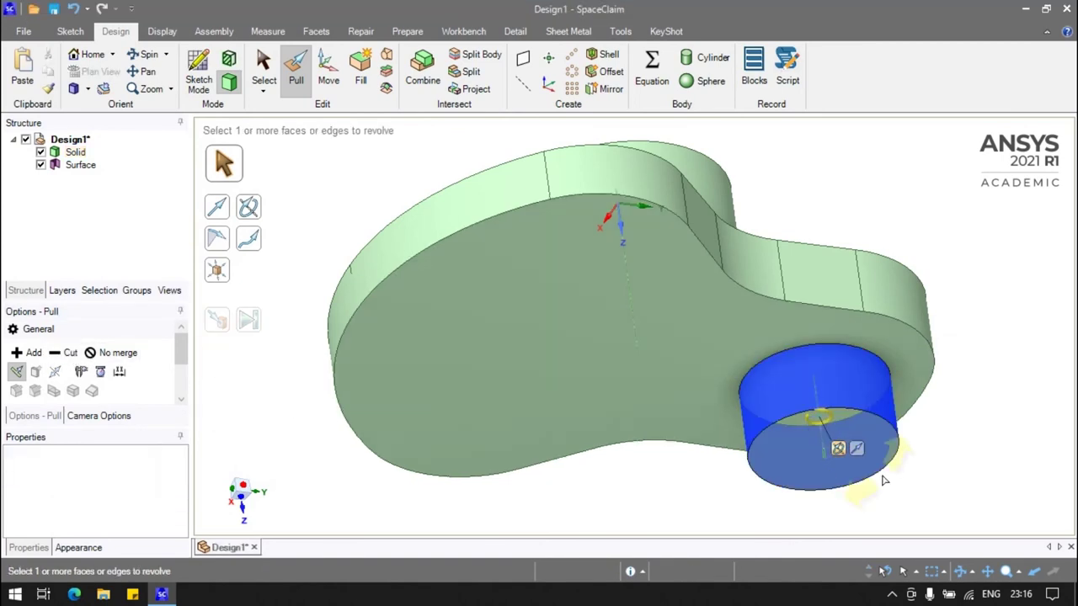
middle_click_drag(653, 428, 570, 430)
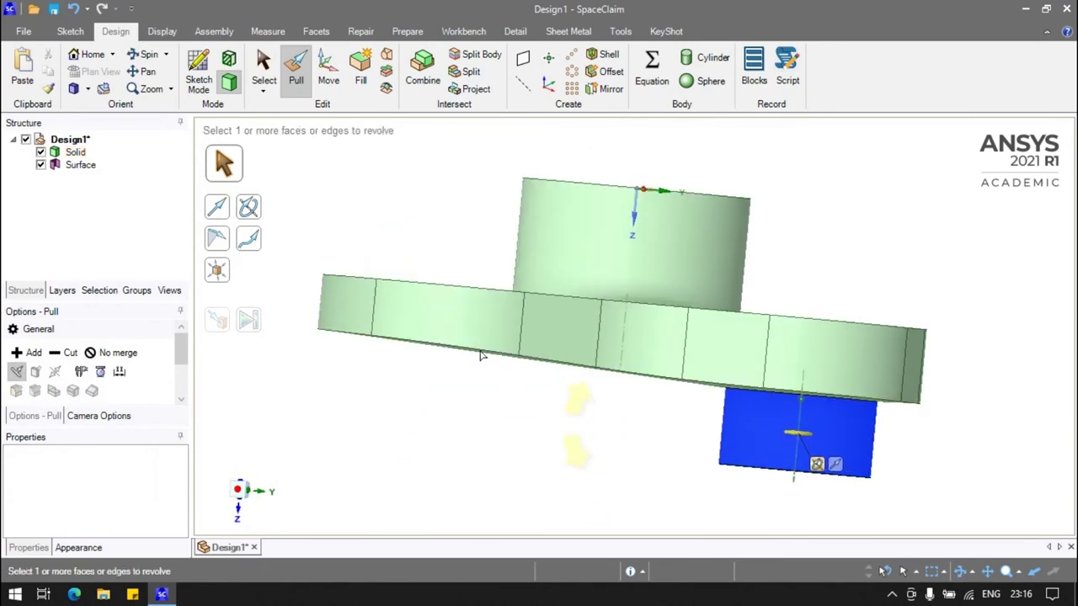
Revolve the upper wedge surface a full 360° around the upper cylinder as a cut
left_click(55, 154)
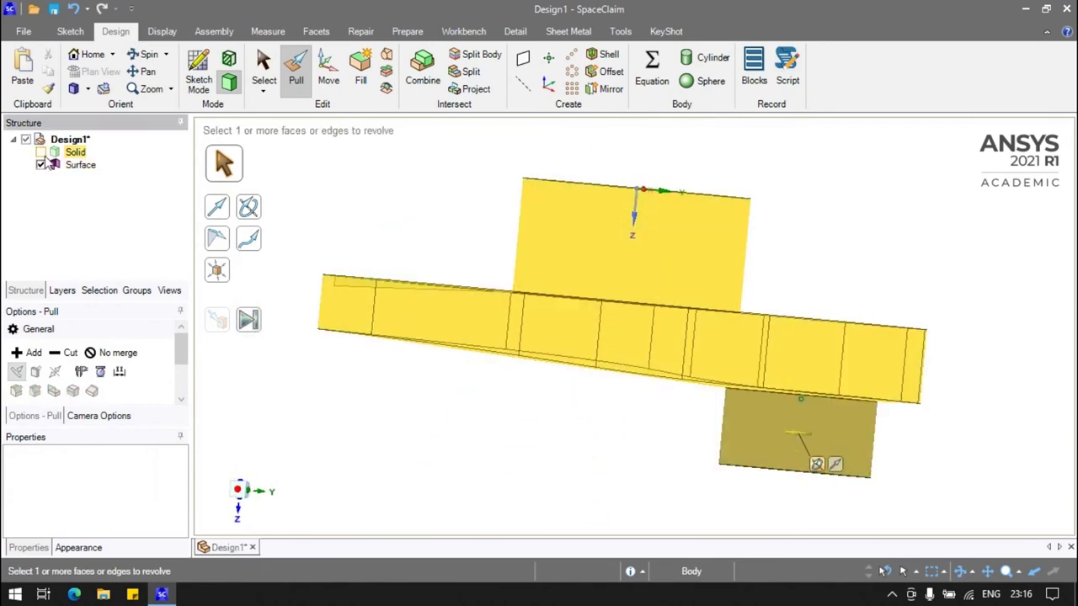
left_click(50, 164)
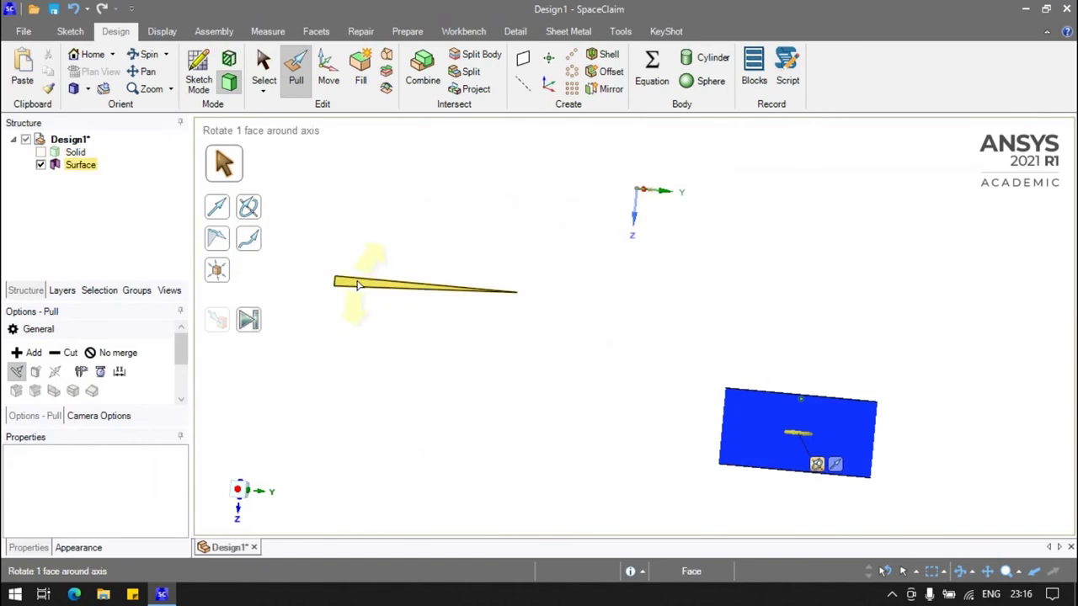
left_click(345, 283)
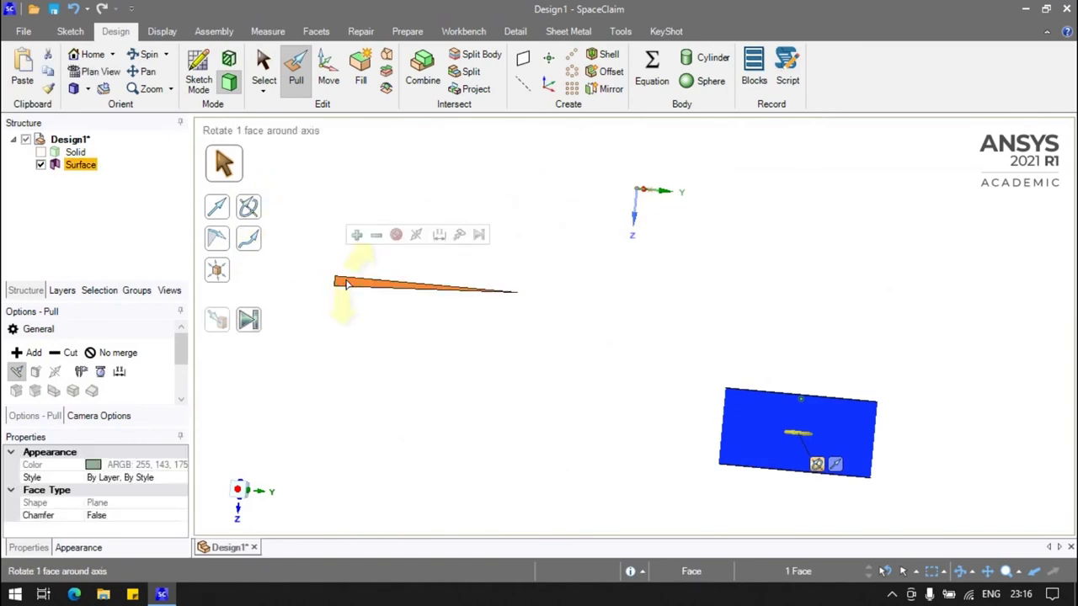
left_click(41, 151)
left_click(248, 207)
left_click(587, 254)
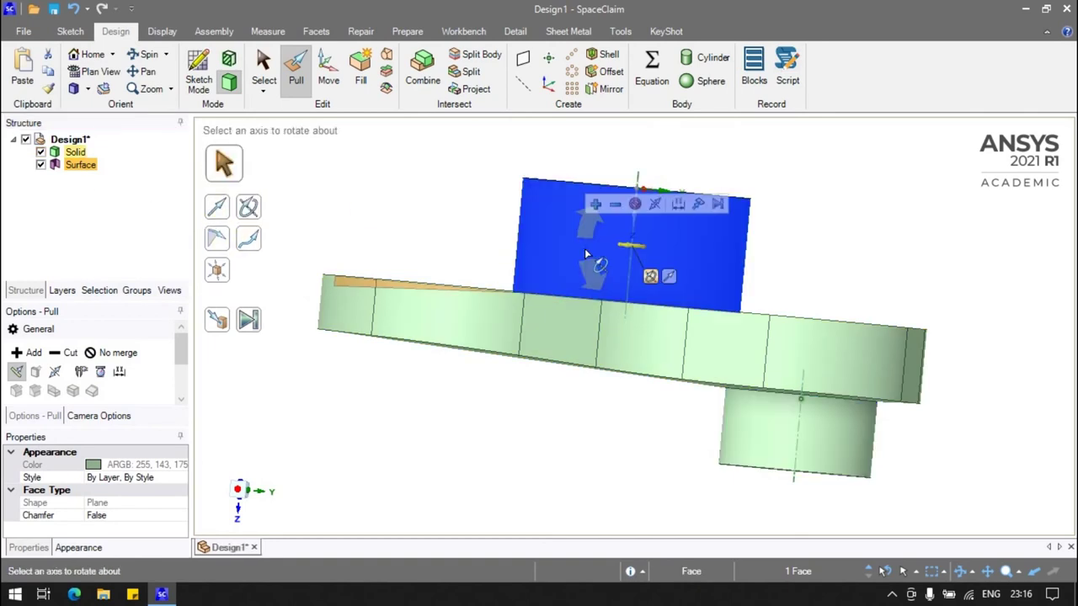
left_click(587, 254)
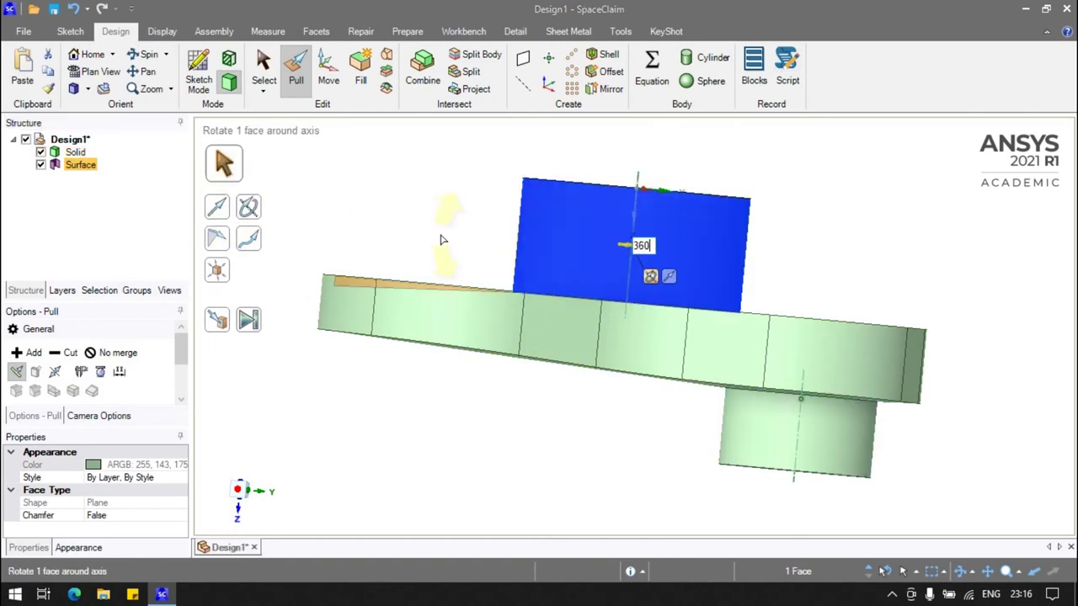
double_click(441, 240)
Review the tapered web by undoing and redoing the cut and orbiting around it
mouse_move(488, 392)
middle_mouse_down()
mouse_move(559, 436)
mouse_move(549, 415)
middle_mouse_up()
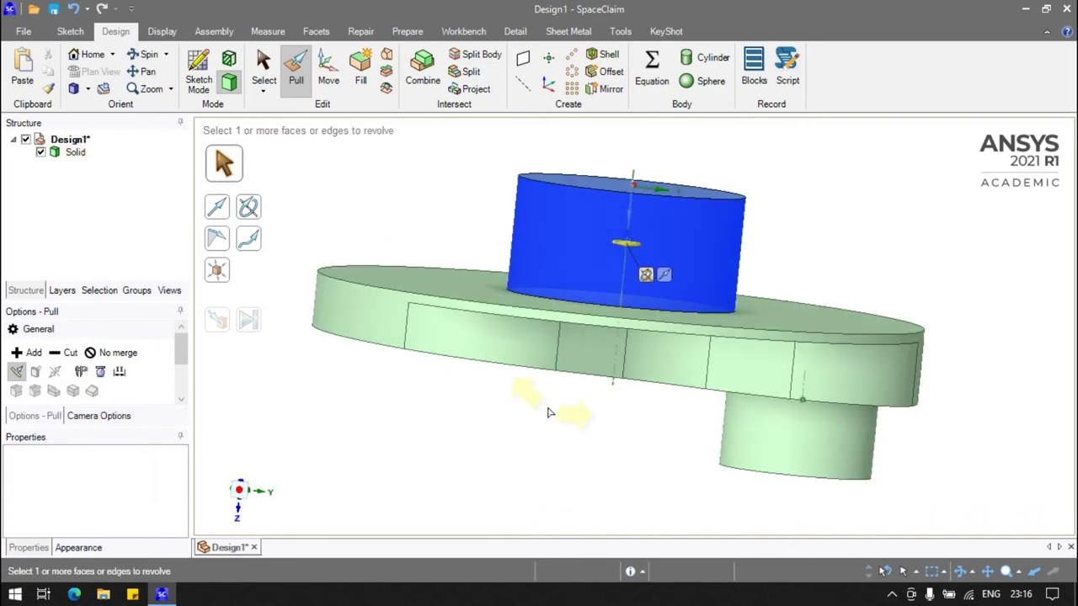
key("ctrl+z")
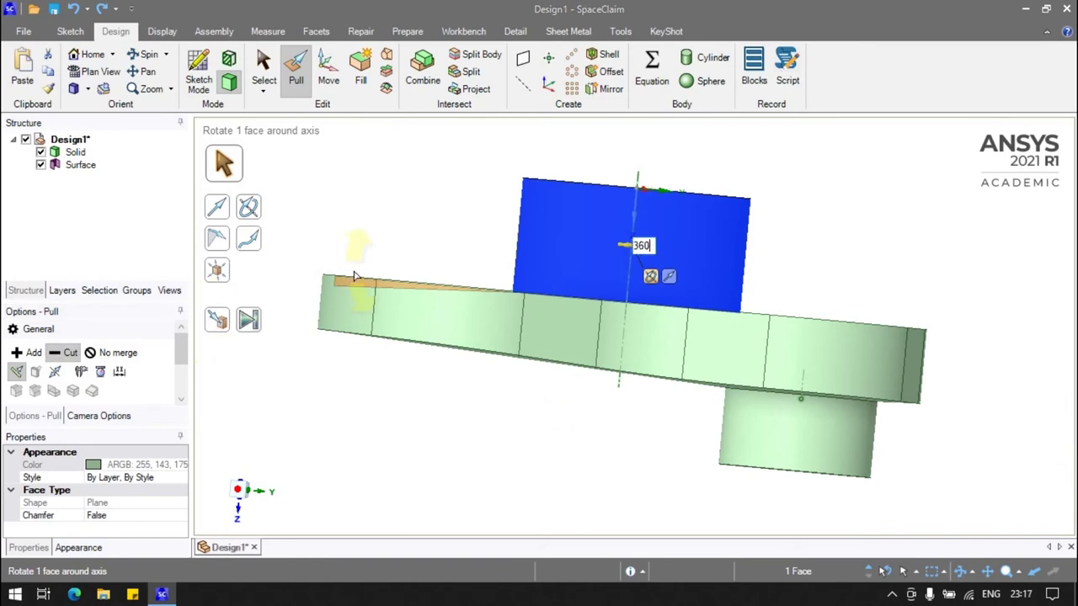
key("ctrl+z")
left_click(608, 357)
middle_click_drag(607, 358, 561, 437)
left_click(561, 437)
Round the edge where the upper cylinder meets the web with a 5 mm fillet
left_click(576, 268)
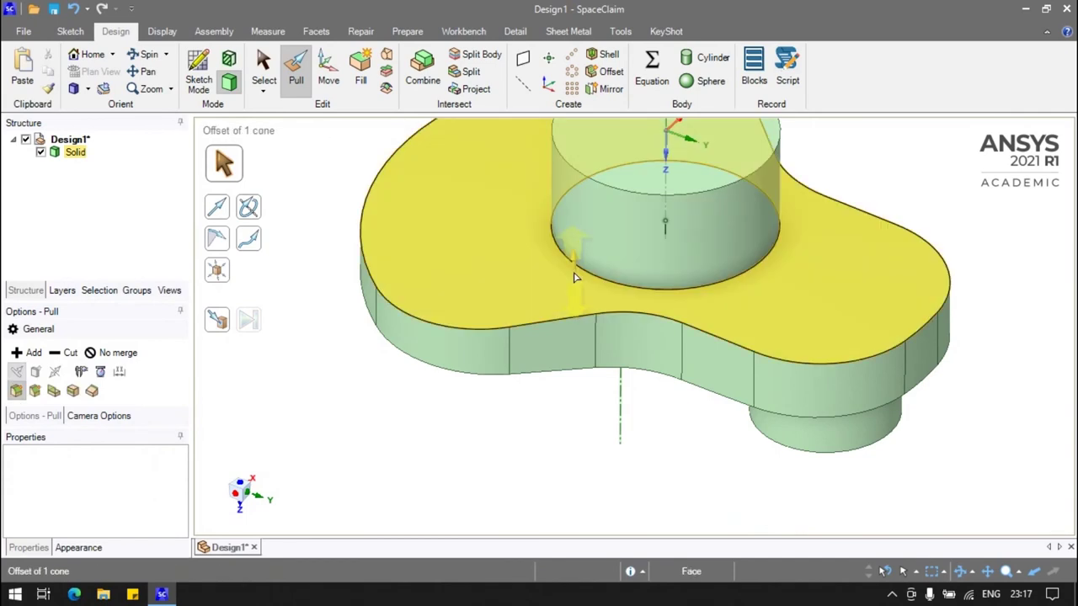
left_click(578, 270)
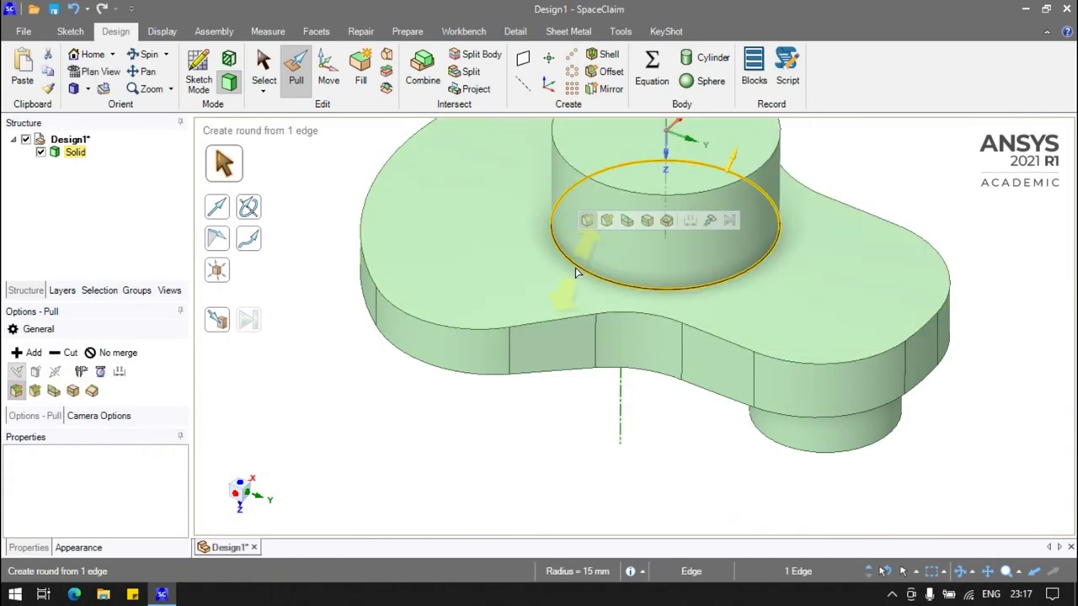
type("5")
key("Return")
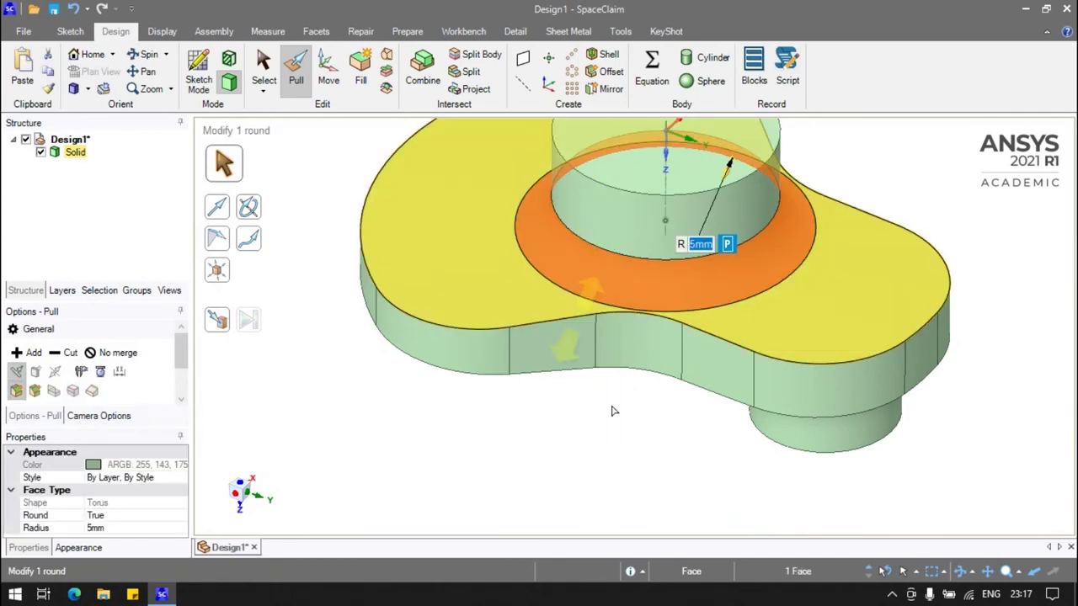
Review the fillet by undoing and redoing it, orbiting to a side view
left_click(846, 402)
key("ctrl+z")
key("ctrl+z")
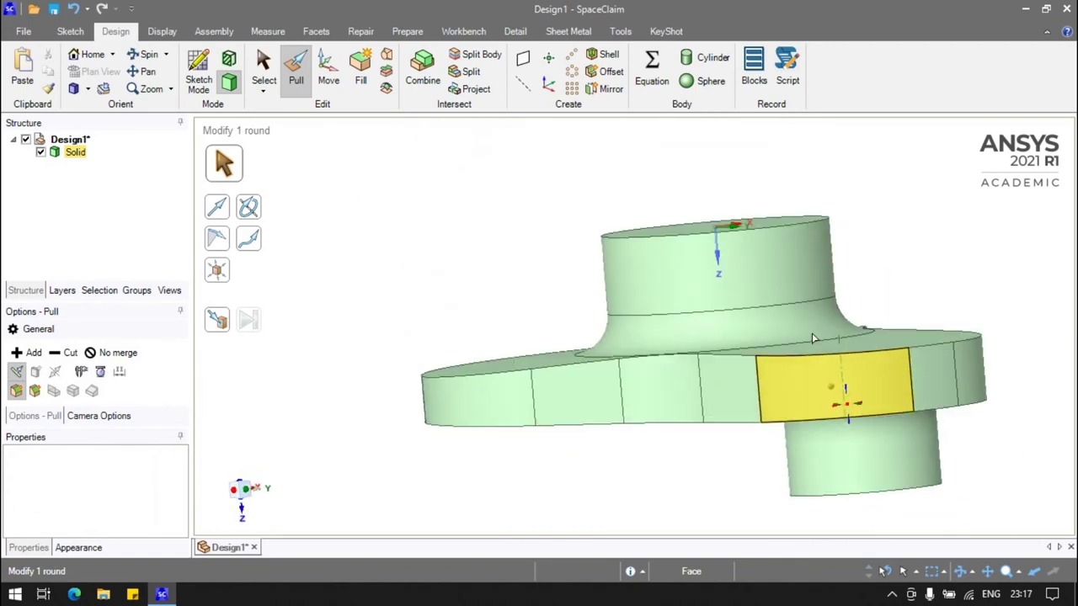
key("ctrl+z")
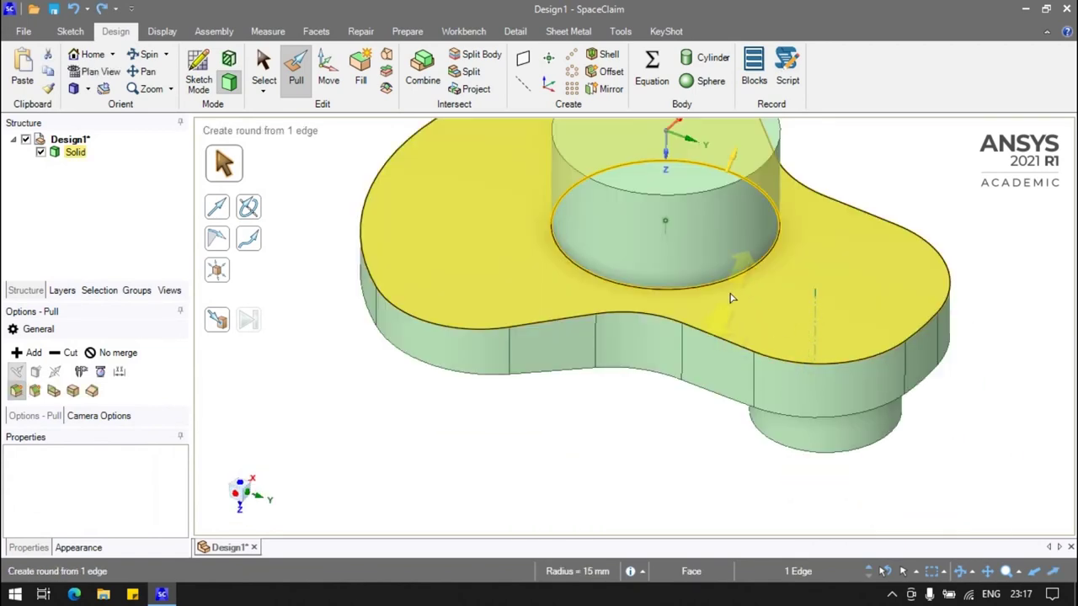
key("ctrl+y")
left_click(890, 358)
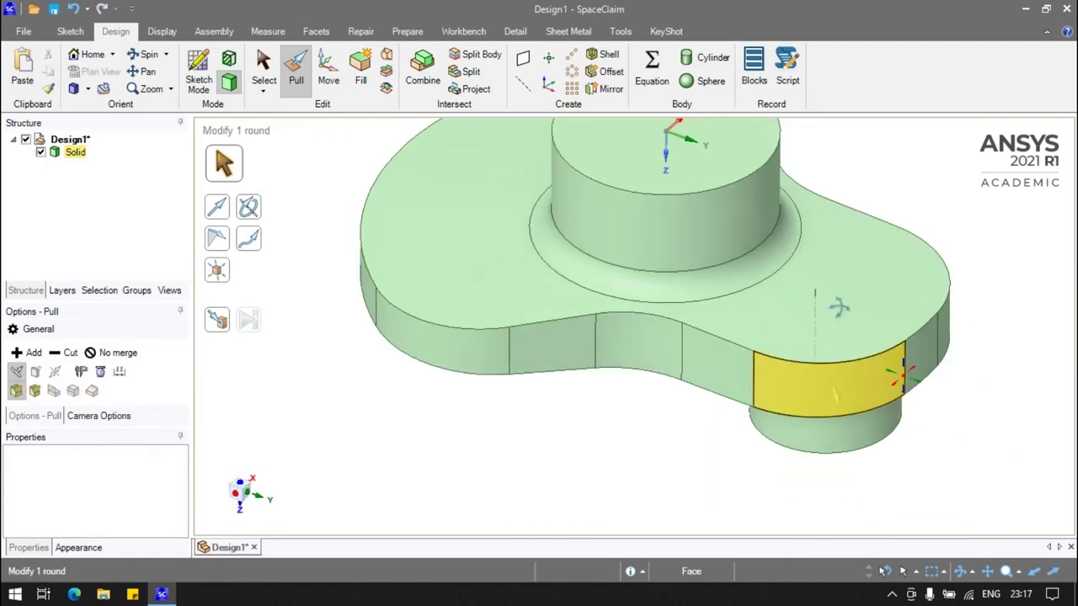
key("ctrl+z")
key("ctrl+z")
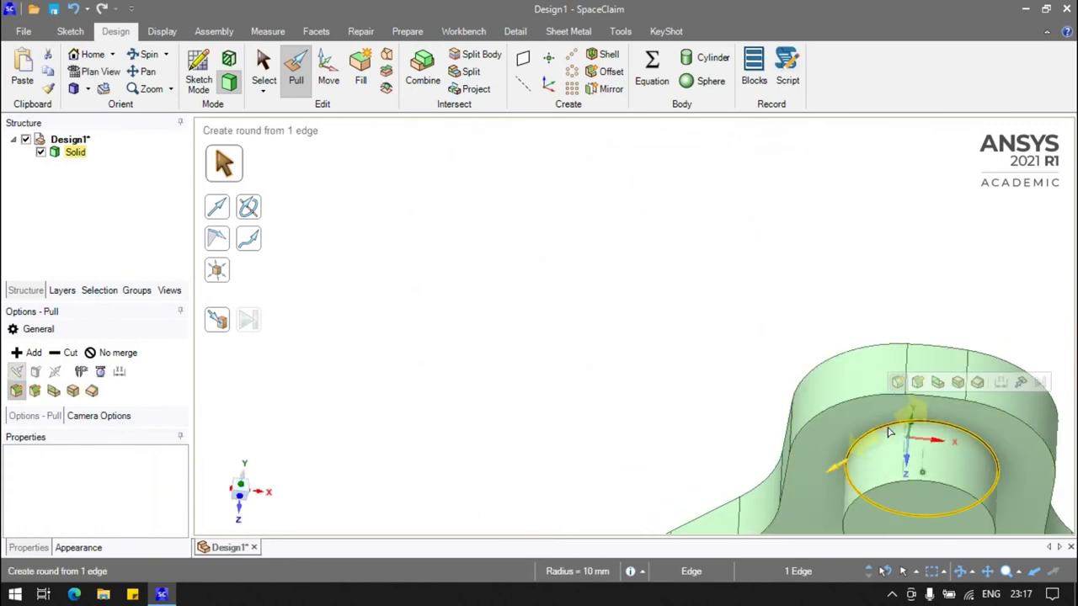
type("1")
key("ctrl+y")
key("ctrl+y")
middle_click_drag(801, 445, 761, 429)
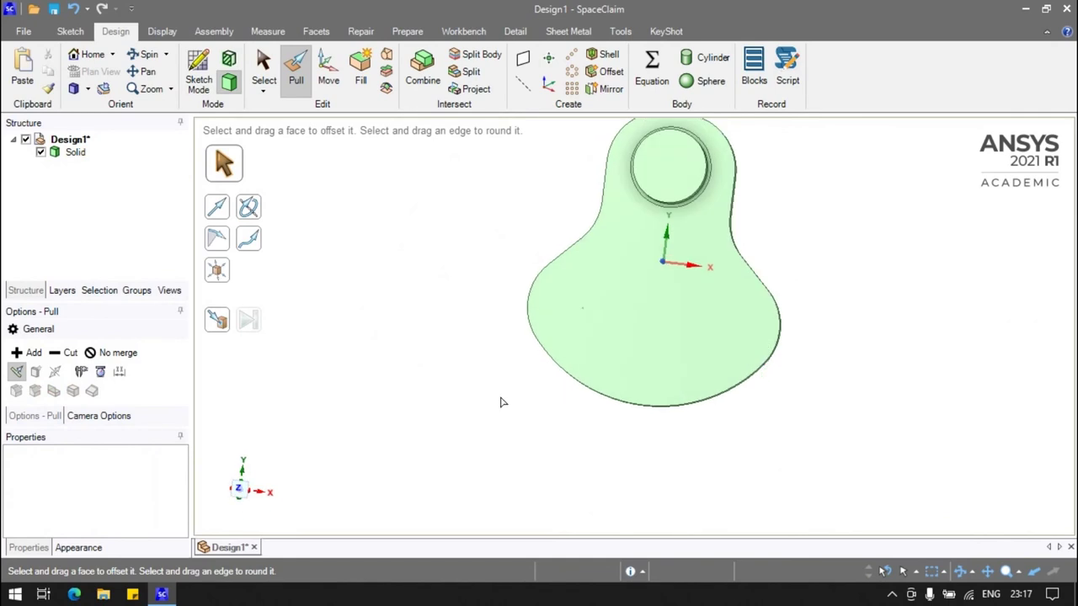
key("ctrl+z")
key("ctrl+y")
key("ctrl+z")
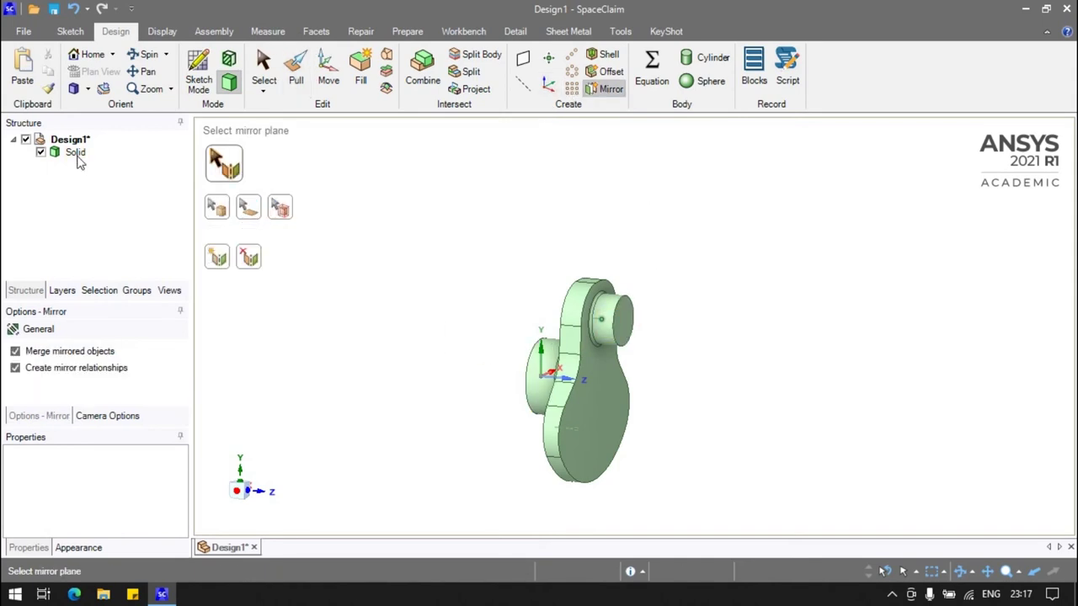
Mirror the web and pin across the pin's end face, merging them, and orbit to inspect
left_click(625, 337)
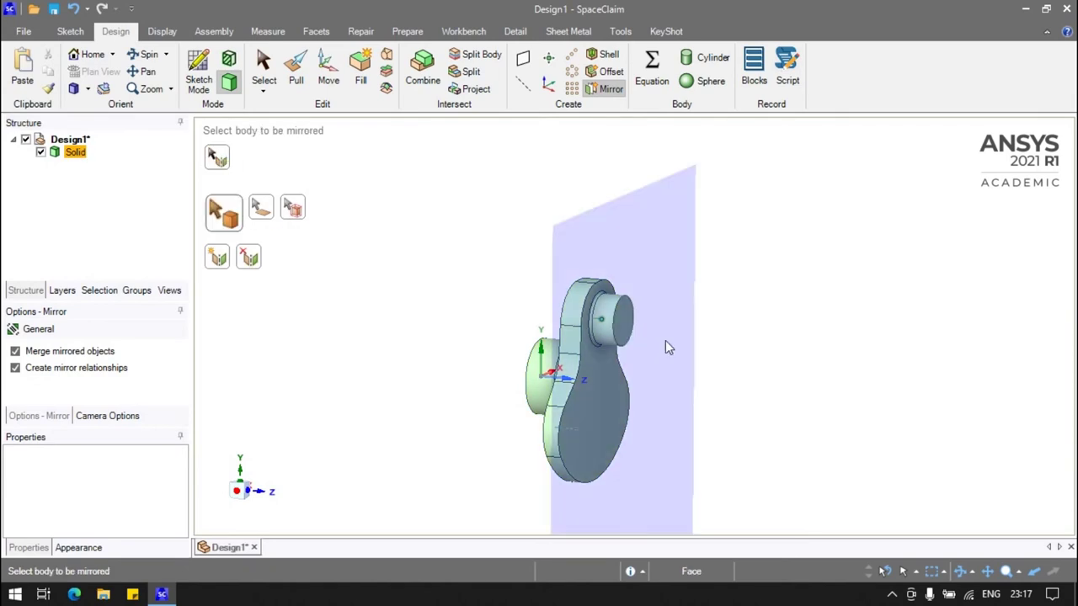
left_click(636, 337)
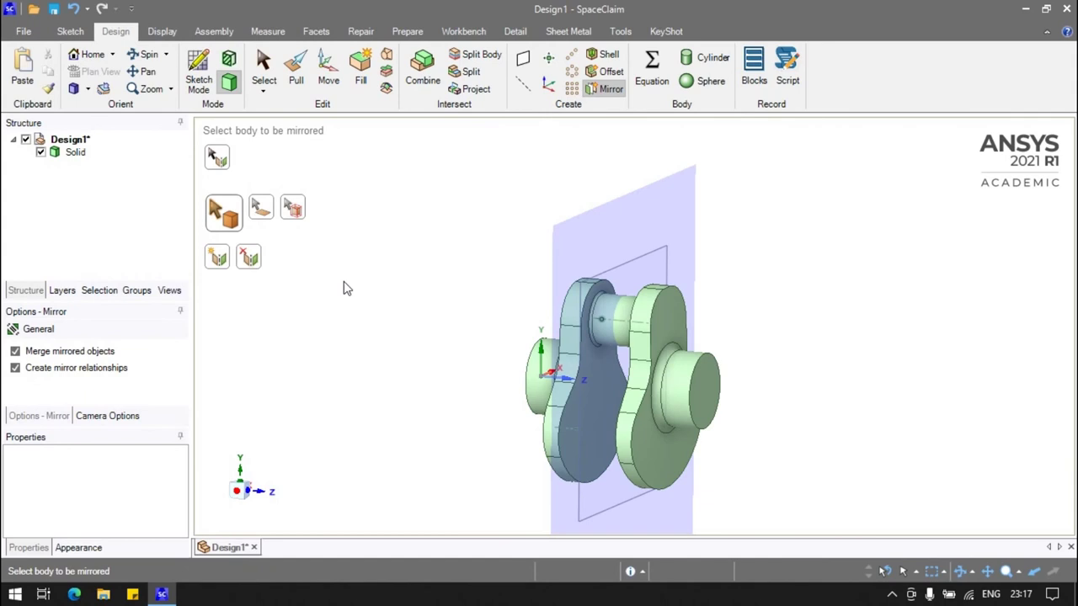
left_click(262, 66)
left_click(476, 356)
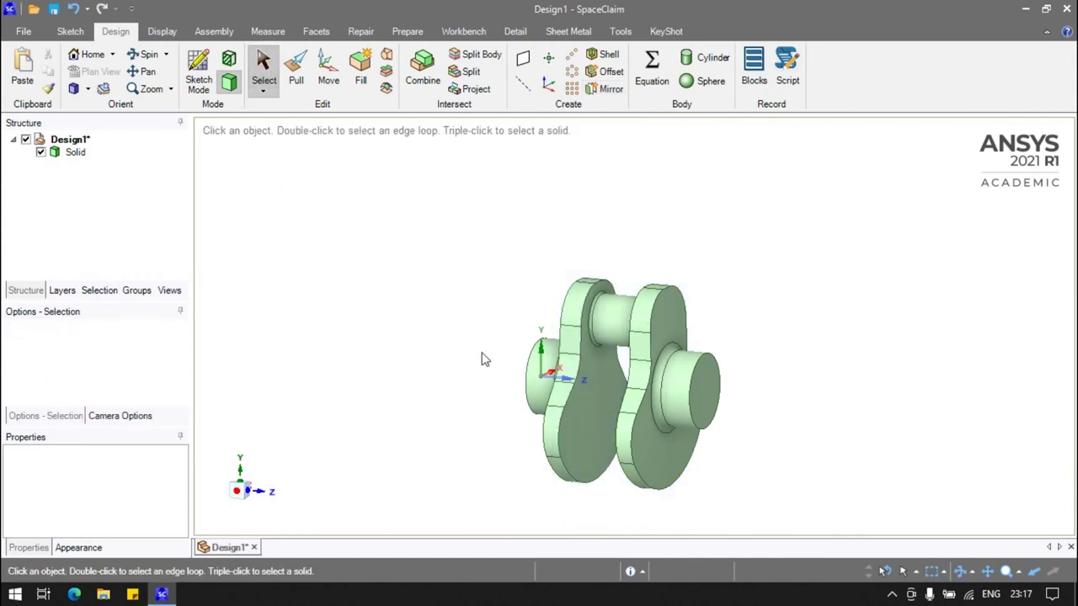
middle_click_drag(677, 428, 738, 477)
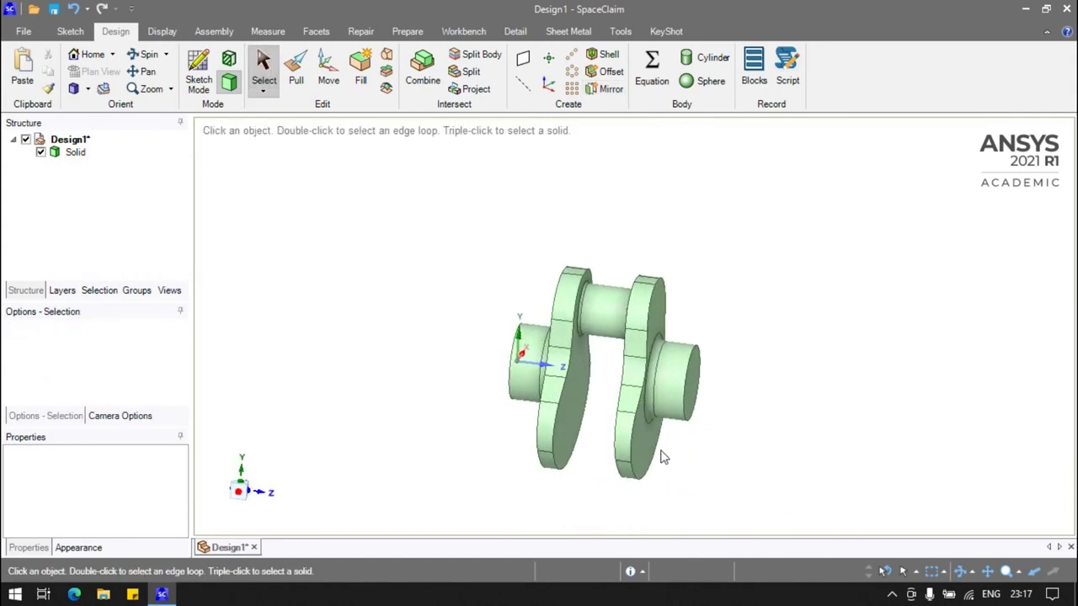
Copy the crank throw solid from the Structure tree and paste a duplicate
scroll(315, 334, "down", 3)
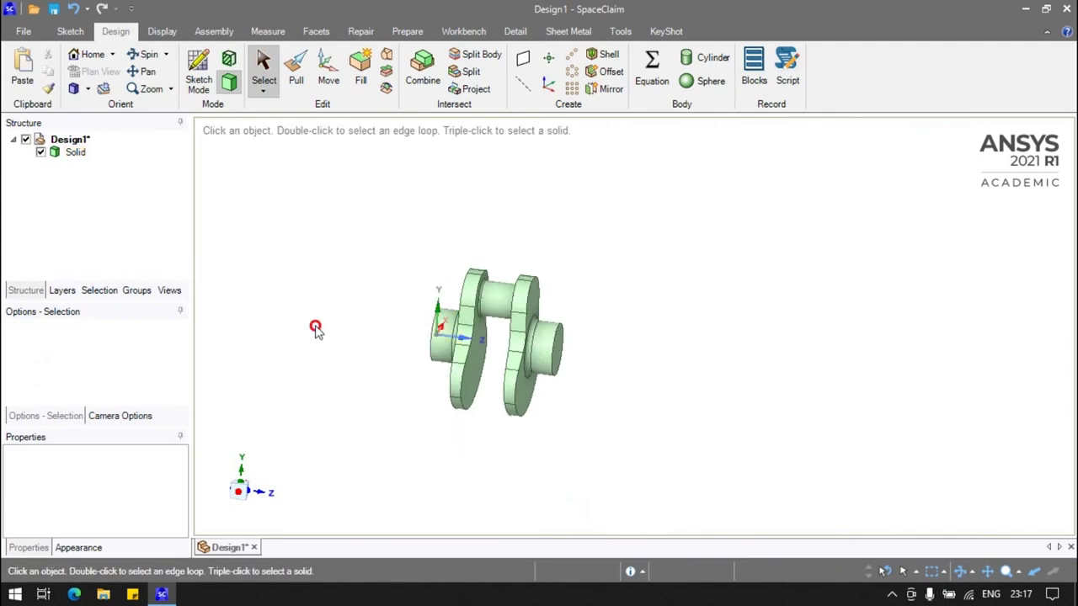
right_click(75, 158)
left_click(59, 190)
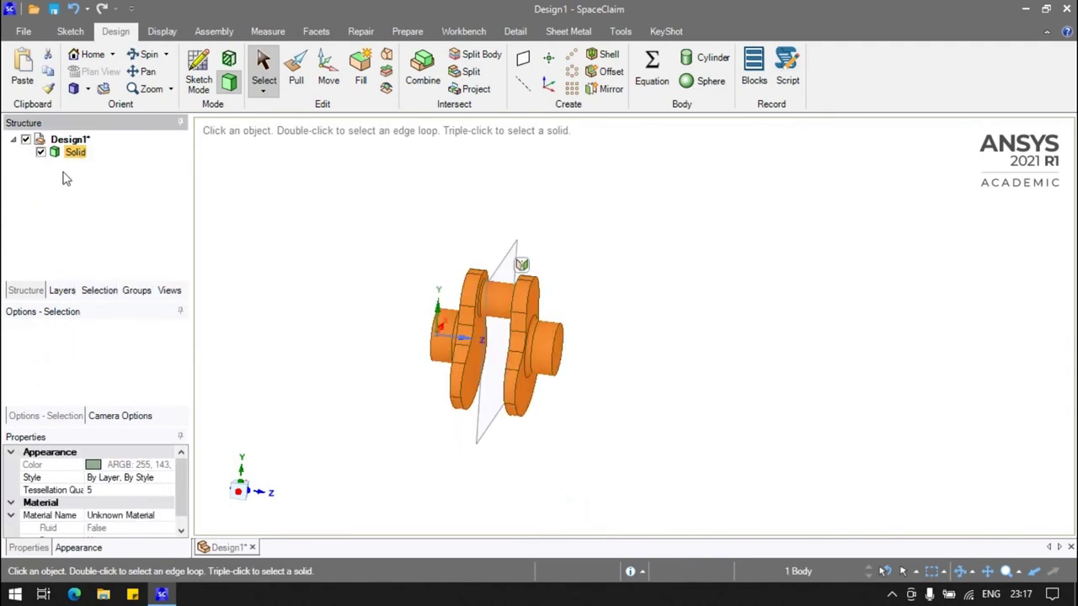
key("ctrl")
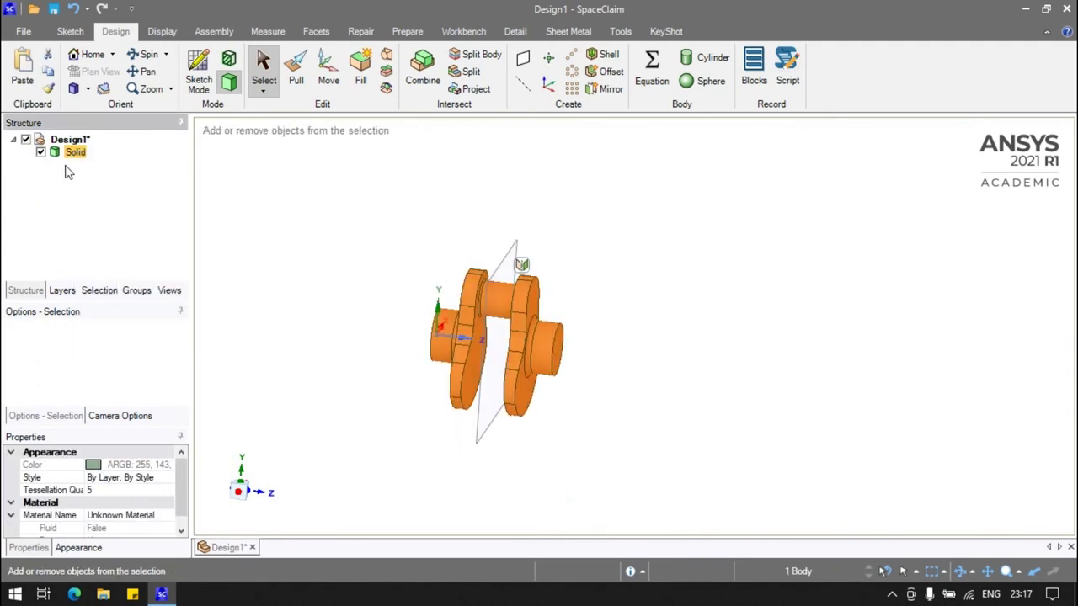
key("ctrl+v")
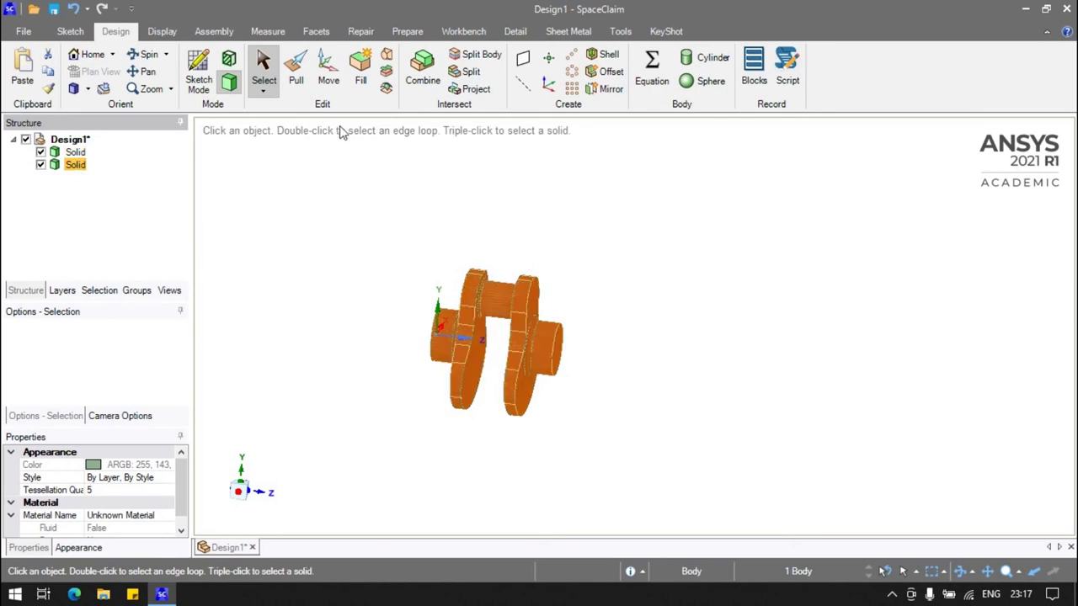
Move the duplicate 70 mm along the shaft axis
left_click(328, 72)
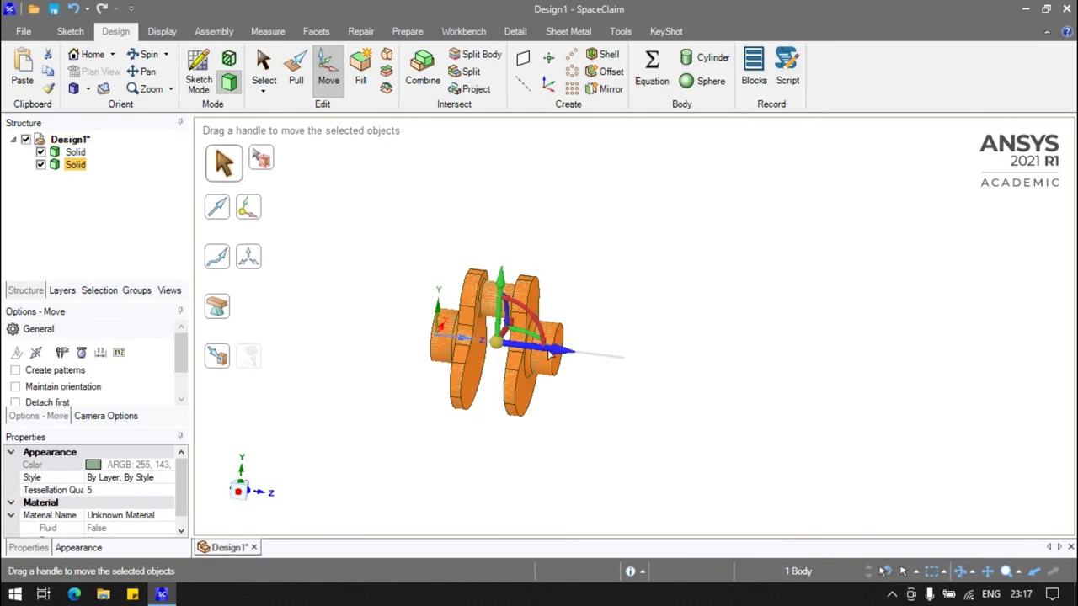
left_click_drag(544, 354, 679, 367)
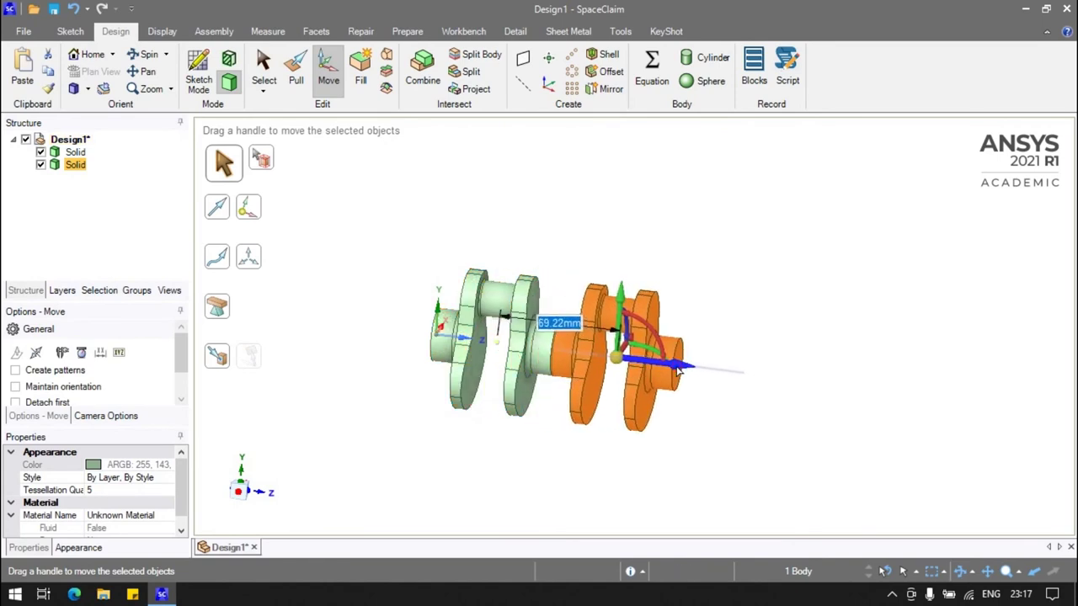
type("70")
key("Return")
left_click(543, 456)
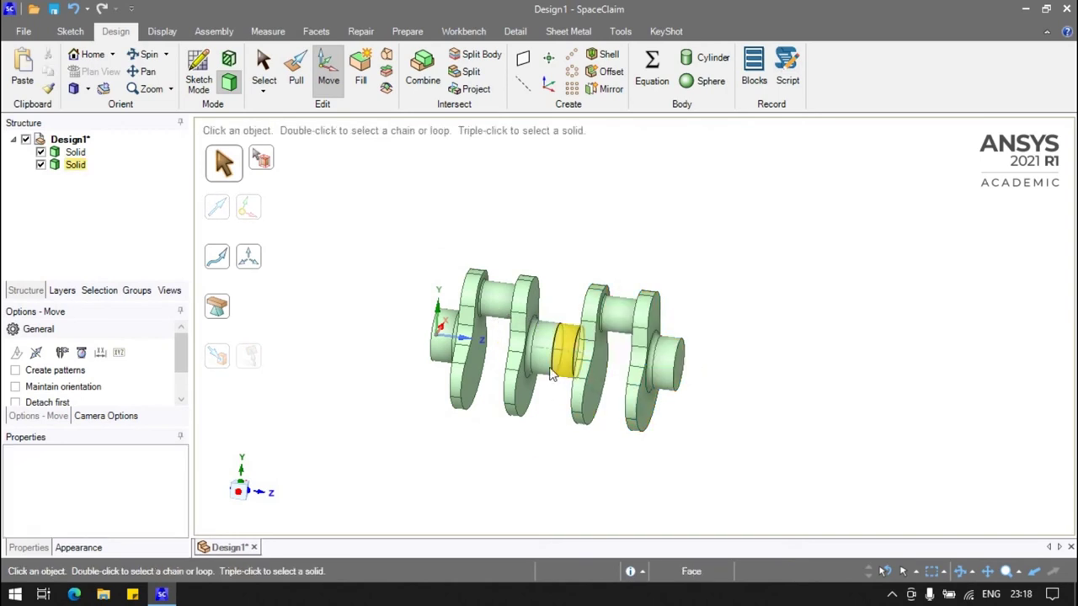
left_click(422, 69)
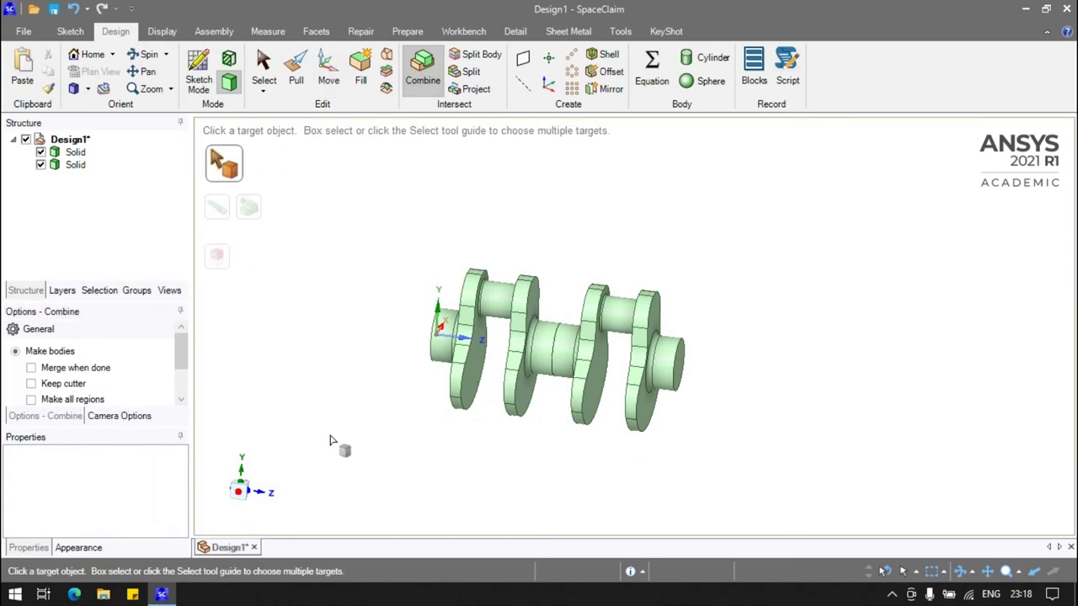
left_click(519, 373)
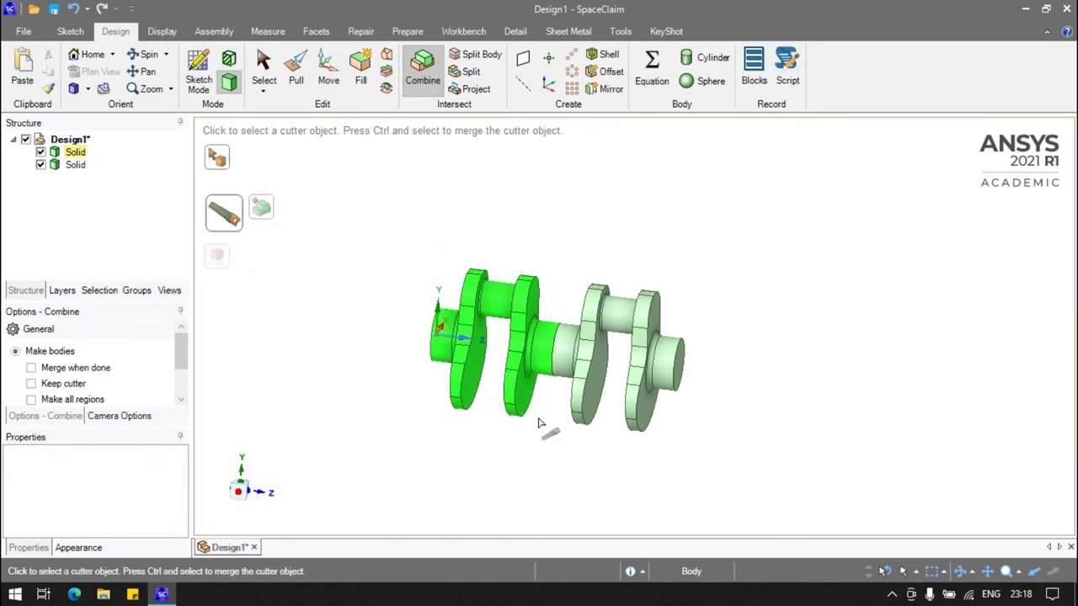
key("ctrl")
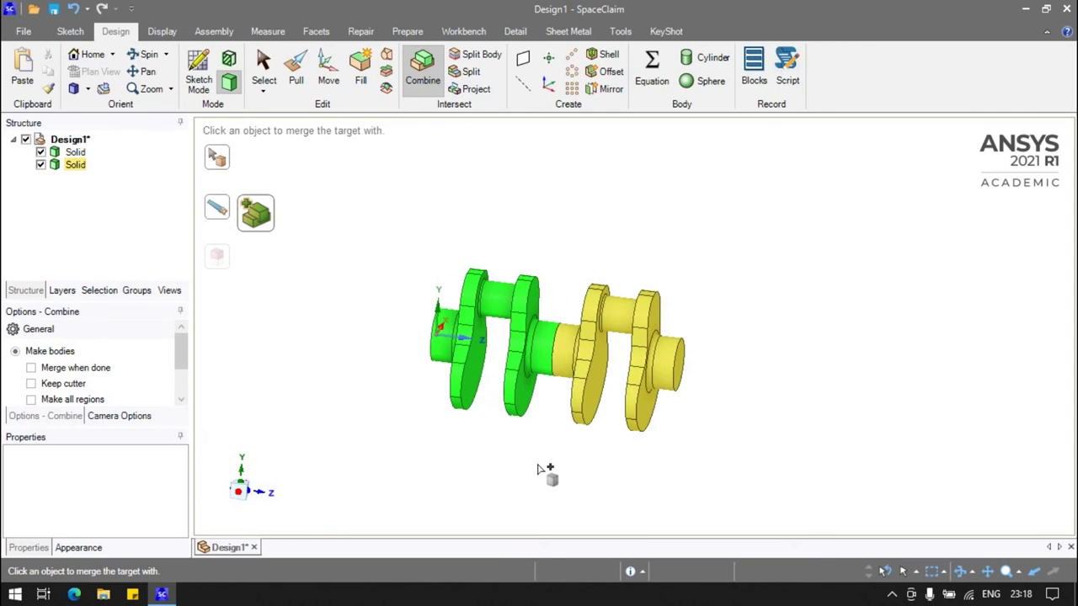
left_click(326, 365)
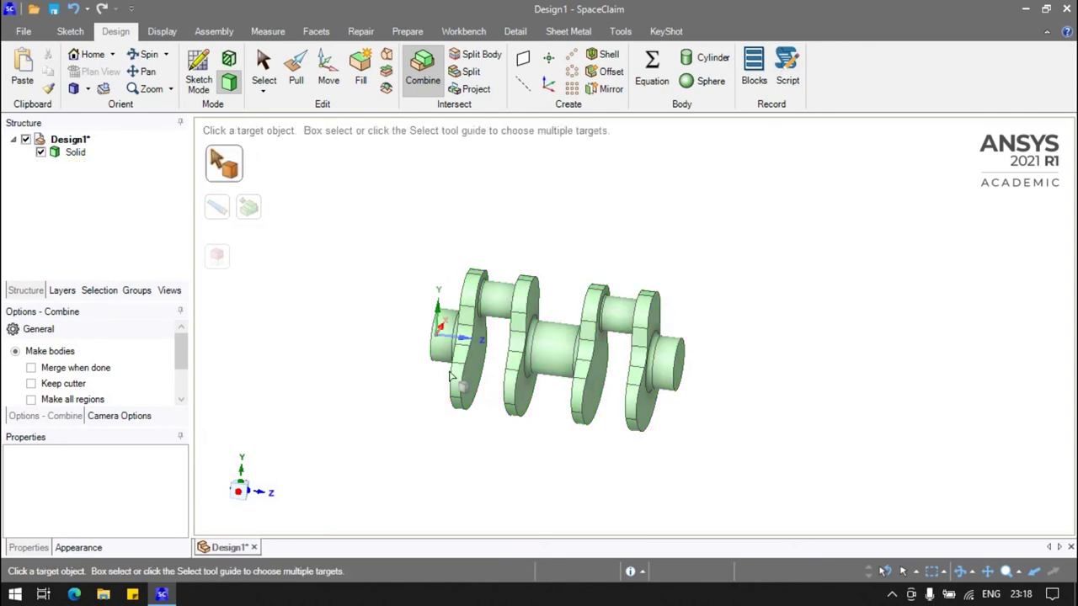
left_click(557, 372)
left_click(457, 186)
left_click(328, 80)
Rotate the right crank throw 180° about the shaft axis
left_click(471, 346)
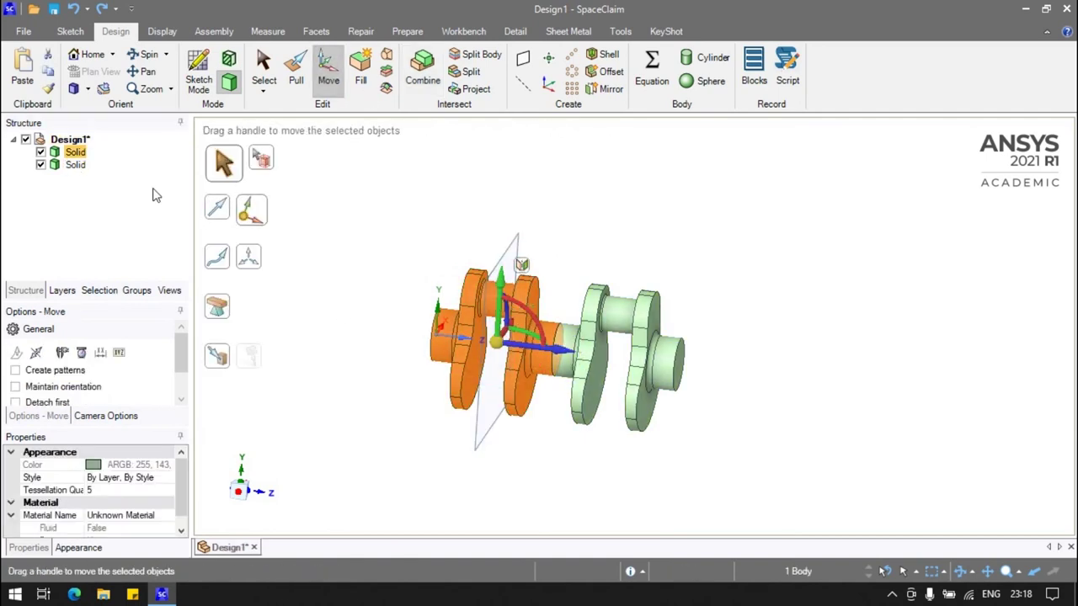
left_click(614, 353)
left_click_drag(636, 332, 627, 403)
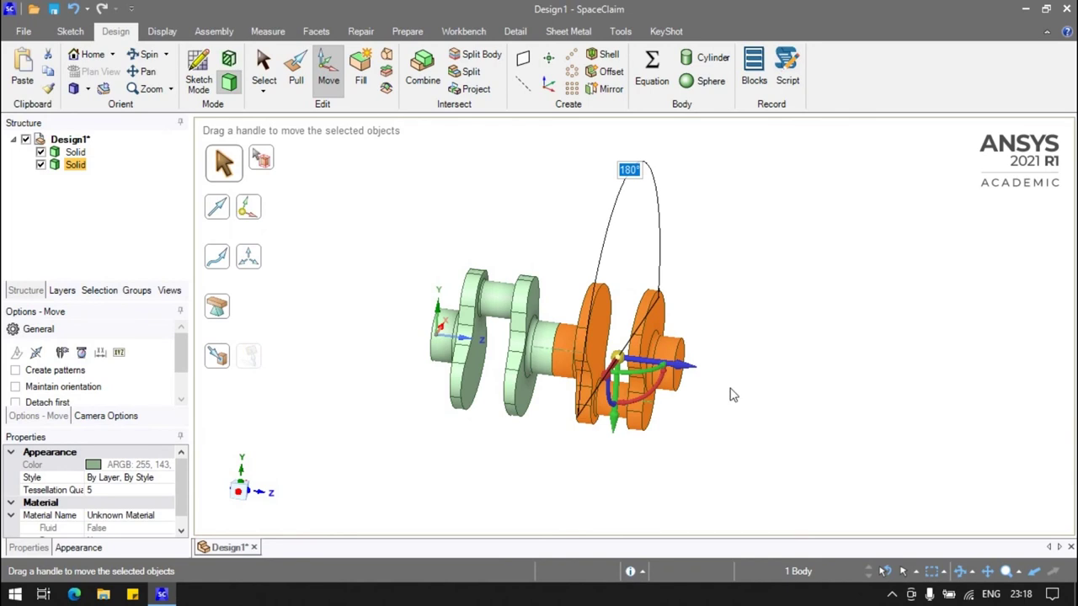
left_click(701, 399)
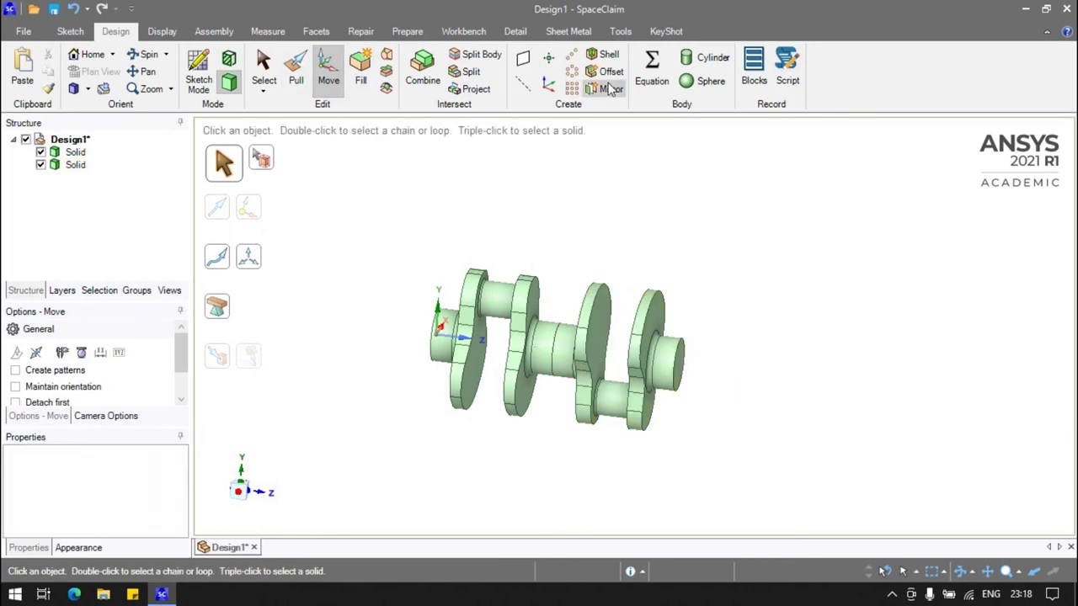
Combine the right throw into the left throw, then undo the merge
left_click(427, 78)
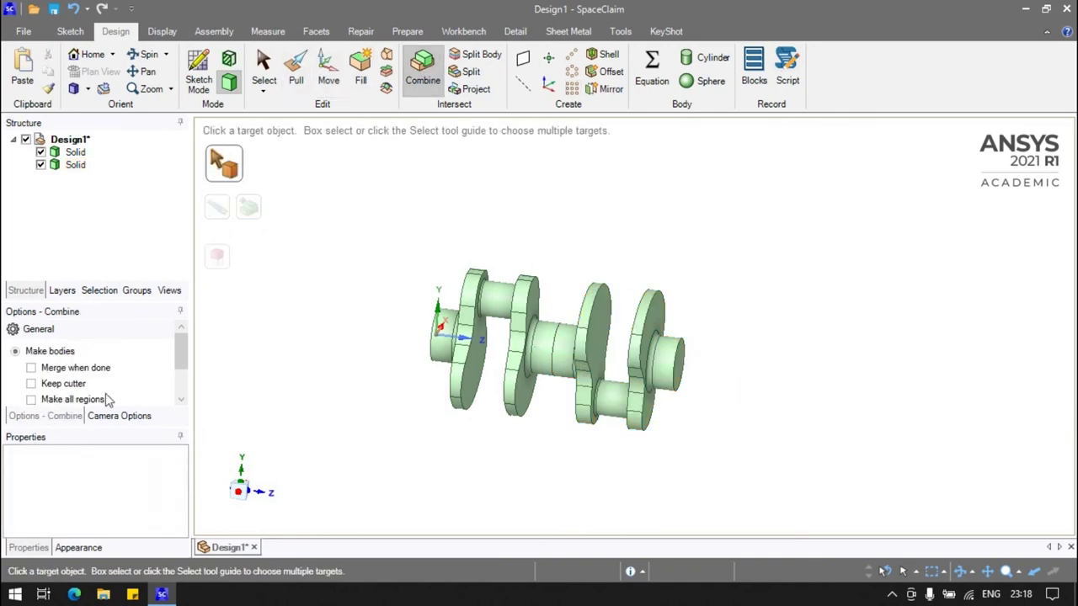
left_click(462, 390)
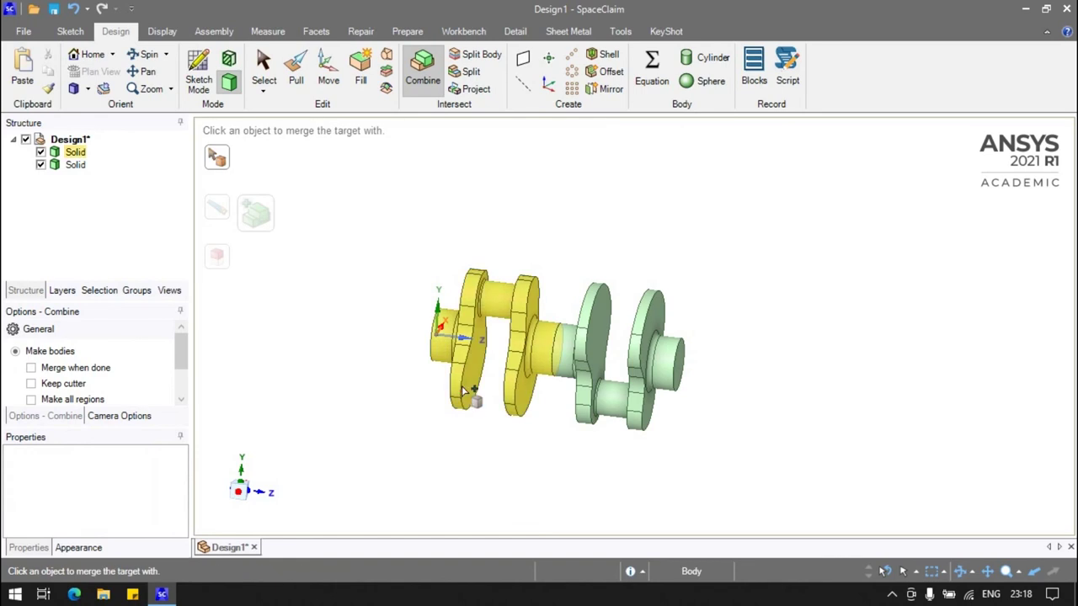
left_click(596, 411)
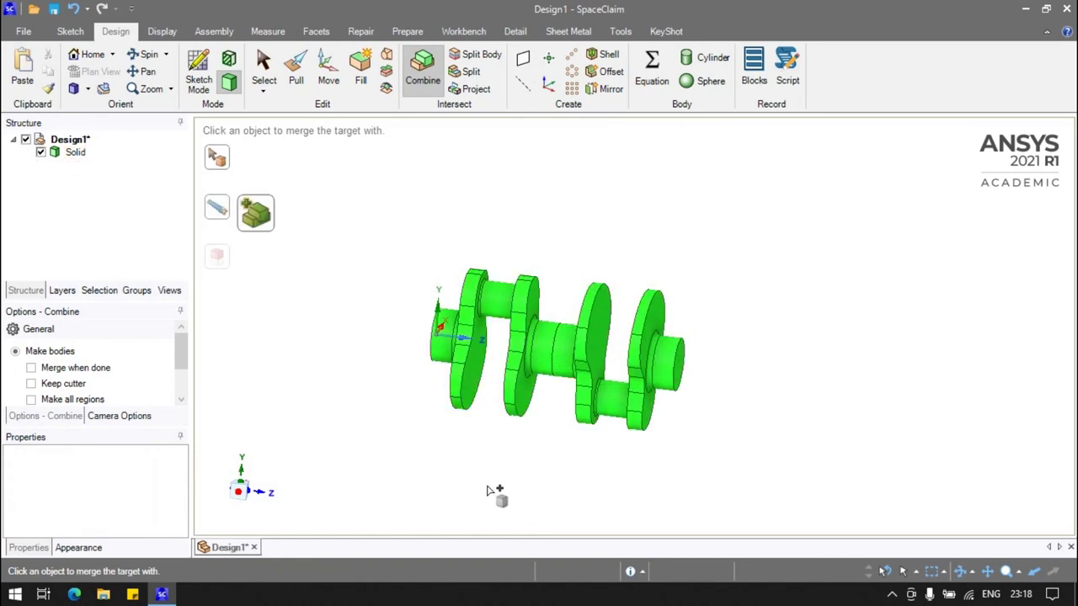
left_click(442, 410)
left_click(401, 453)
key("ctrl+z")
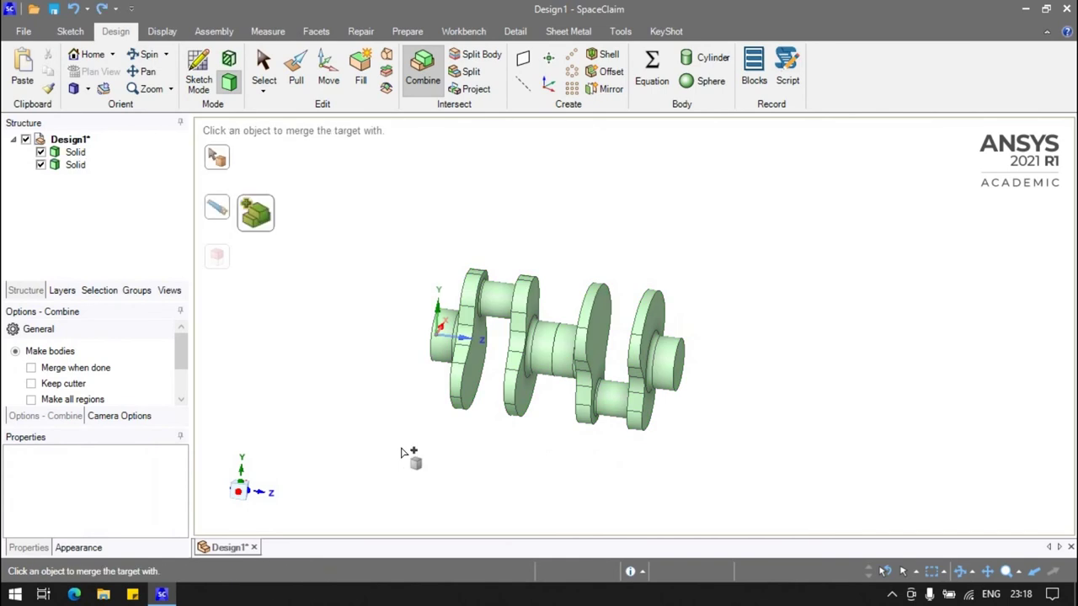
left_click(388, 431)
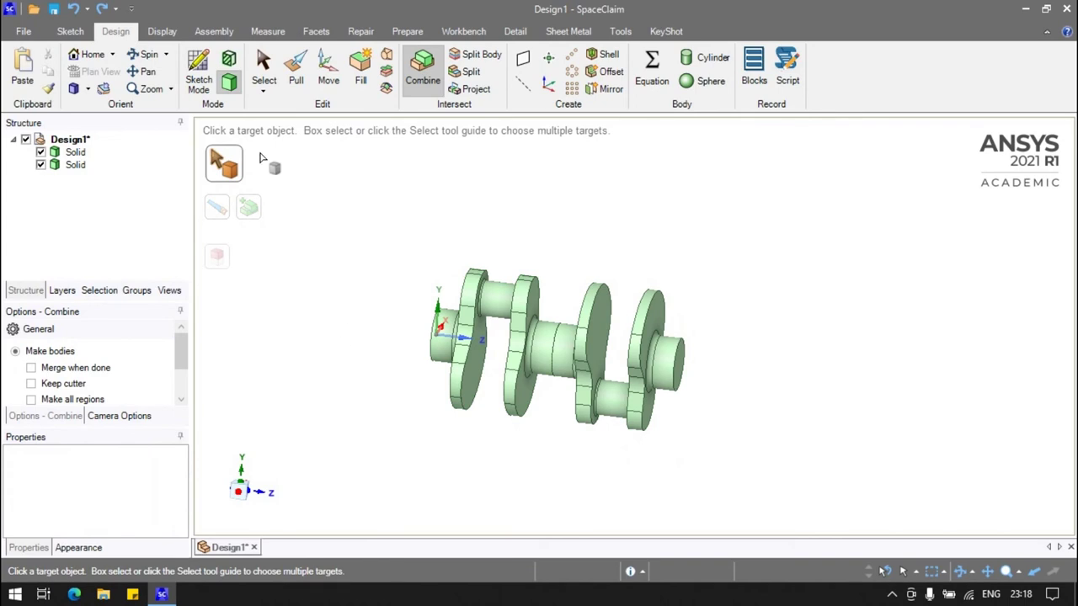
Combine the left and right throws again and orbit to inspect the single crankshaft body
left_click(446, 320)
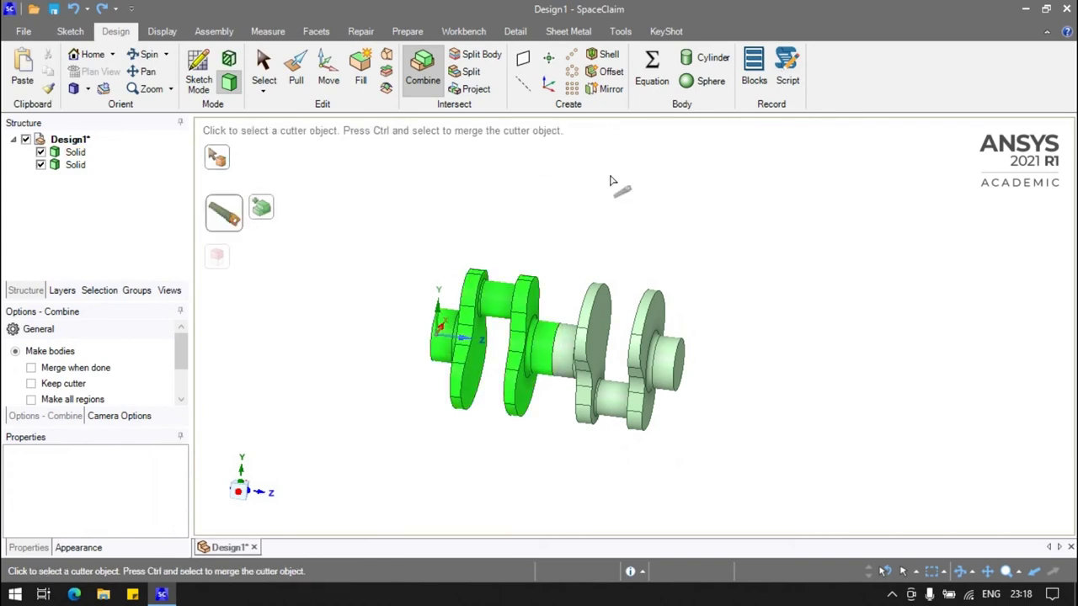
left_click(605, 276)
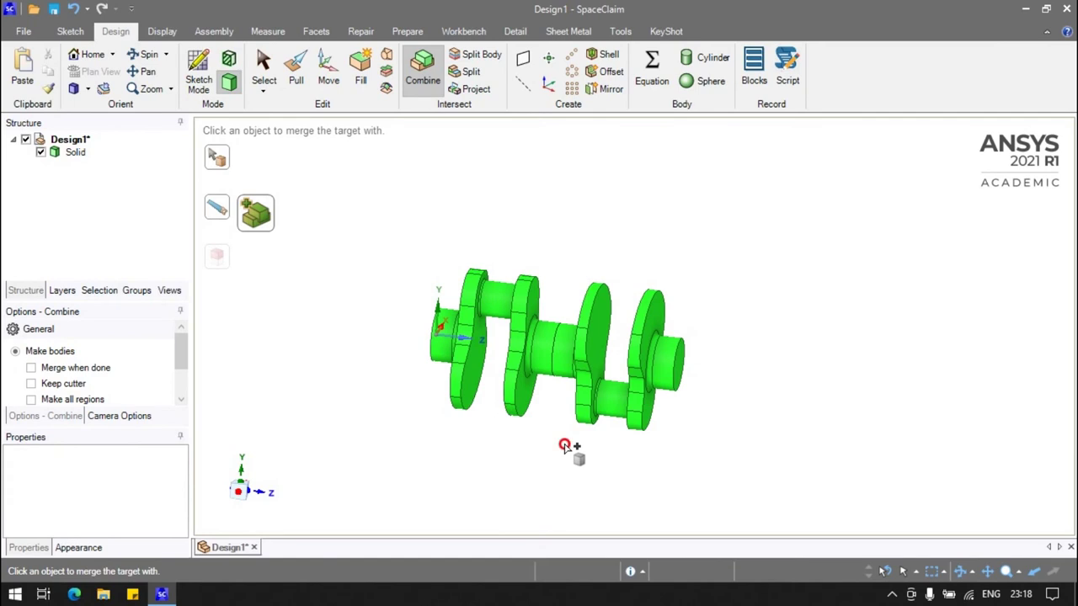
left_click(564, 445)
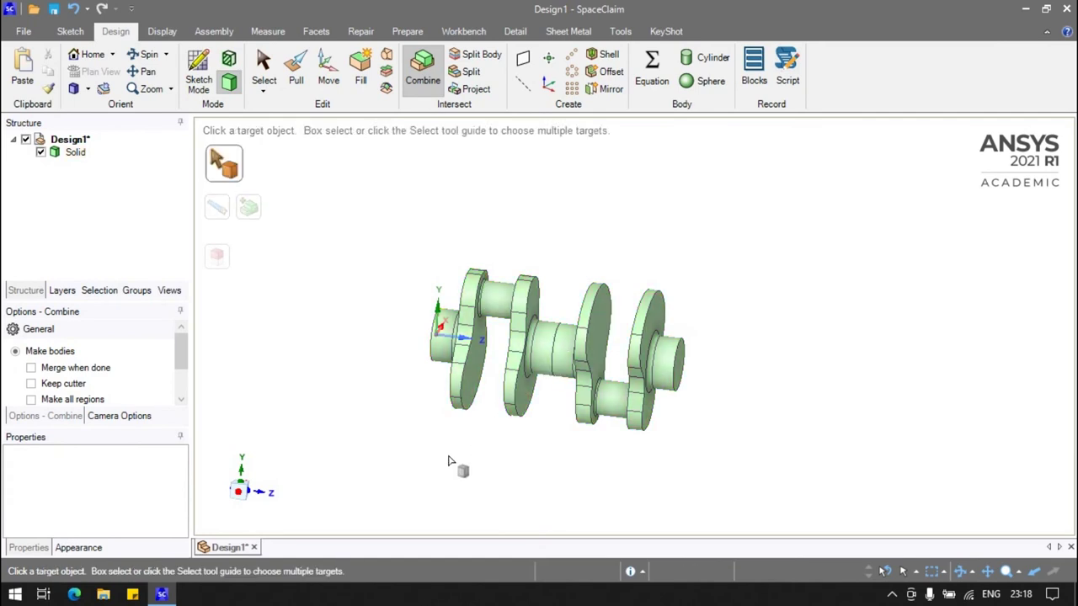
mouse_move(443, 443)
middle_mouse_down()
mouse_move(503, 265)
mouse_move(511, 325)
middle_mouse_up()
scroll(775, 378, "down", 2)
scroll(774, 378, "up", 2)
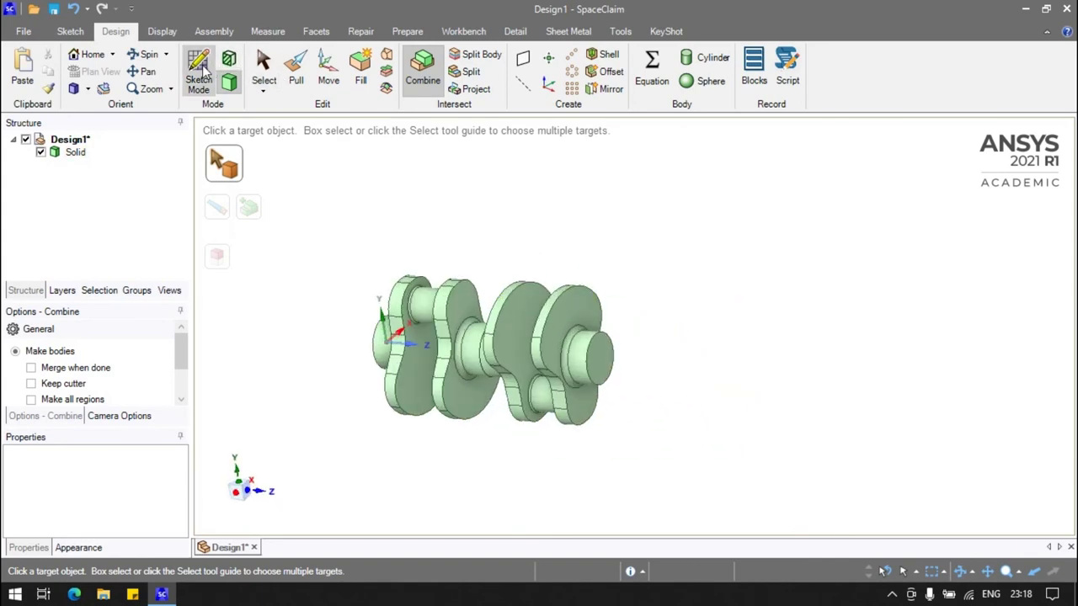
Pull the shaft's end face out 20 mm to lengthen the shaft
left_click(295, 75)
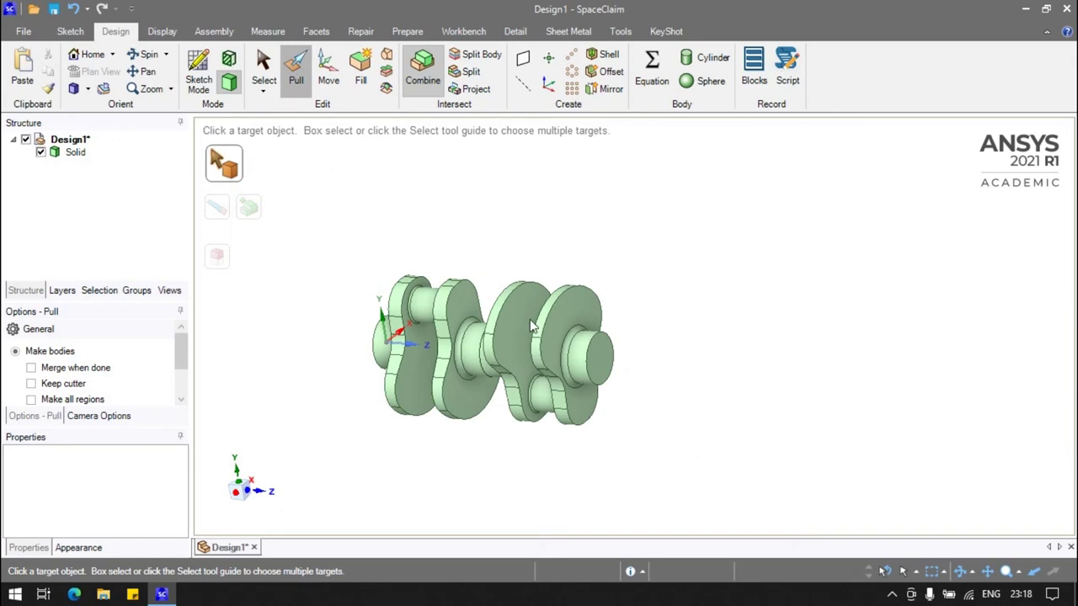
left_click(596, 362)
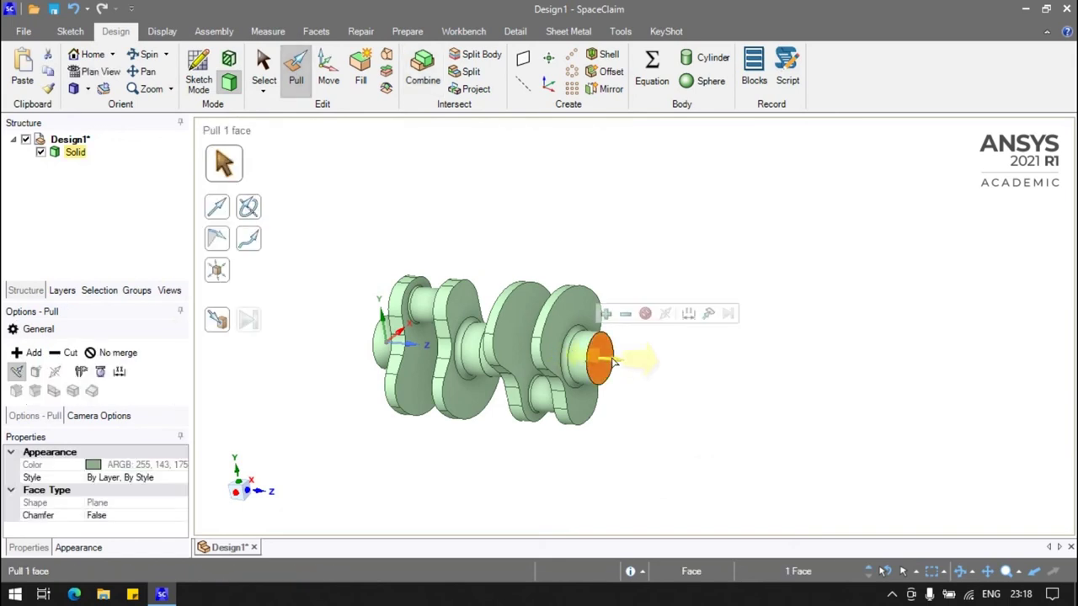
left_click_drag(638, 364, 640, 368)
type("20")
key("Return")
left_click(484, 248)
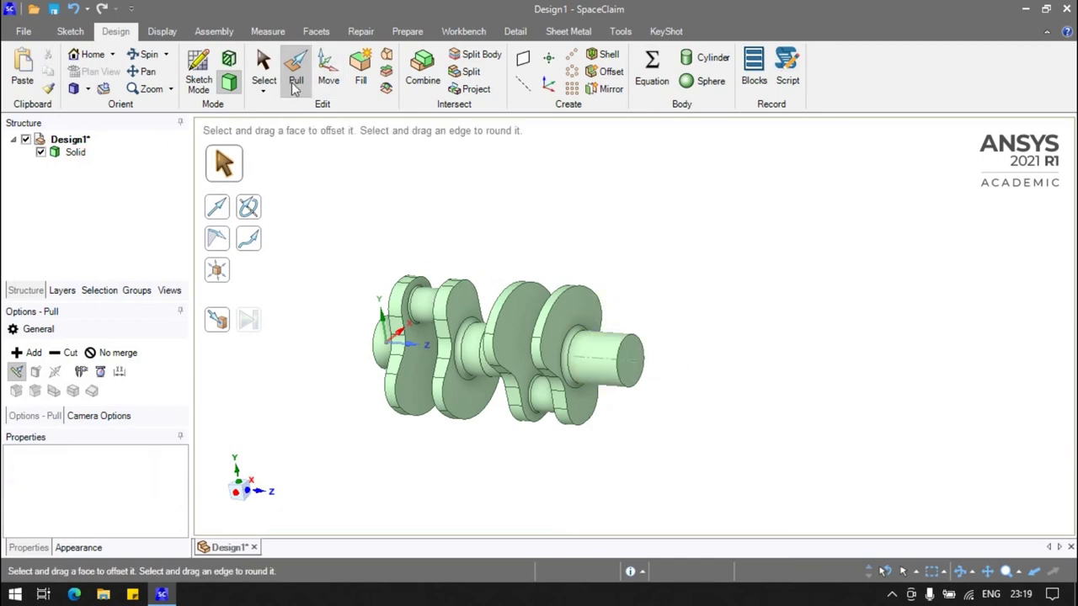
Sketch a circle centred on the shaft end face and dimension it to 20 mm diameter
left_click(199, 74)
left_click(633, 376)
key("c")
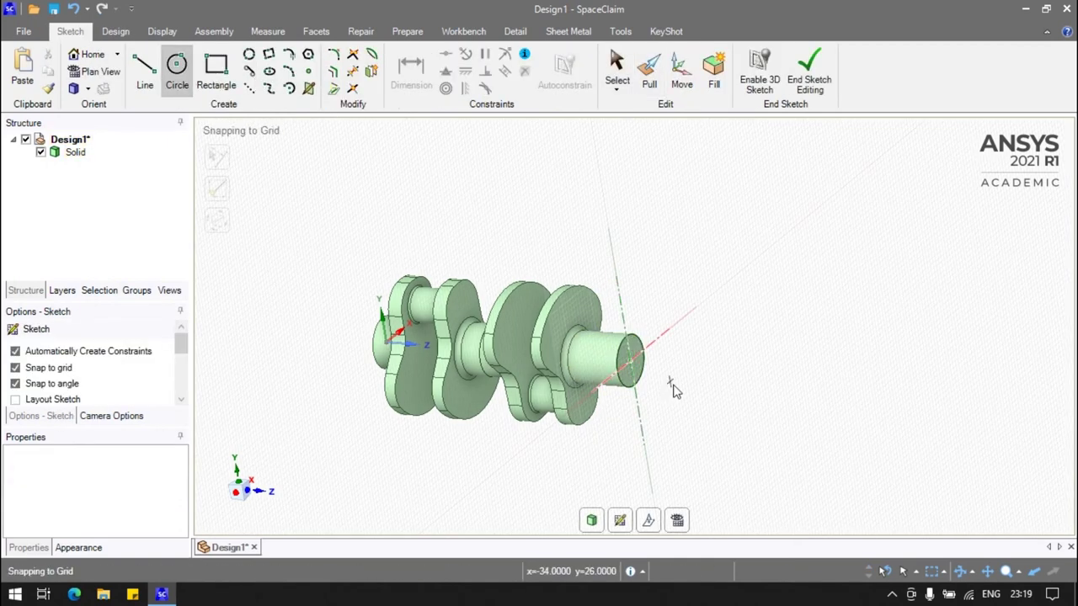
scroll(623, 358, "up", 2)
left_click(613, 354)
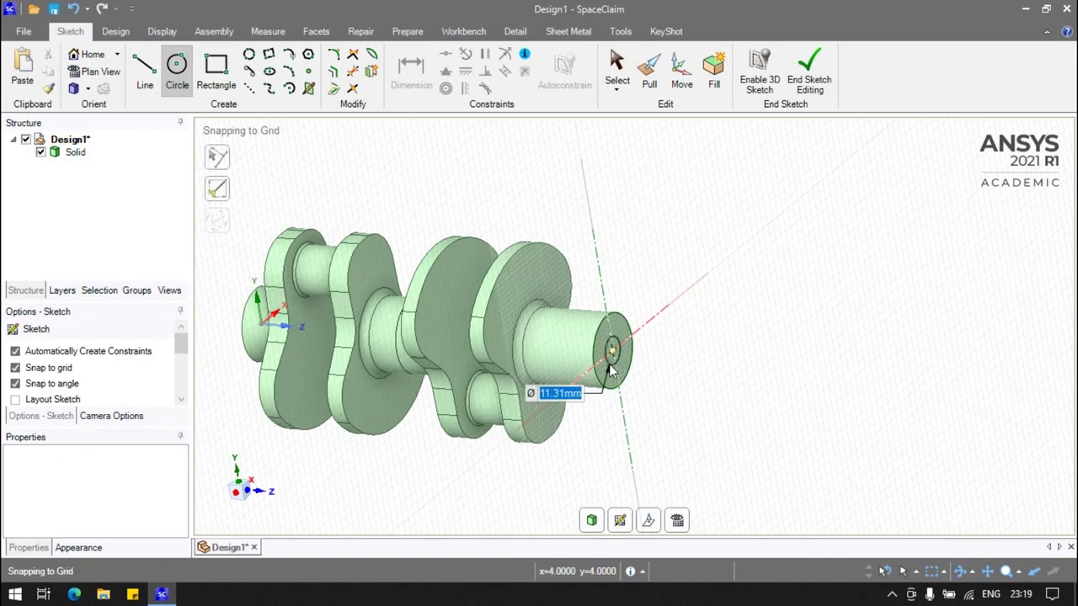
left_click(612, 373)
key("d")
left_click(617, 341)
left_click(650, 261)
key("Escape")
type("20")
key("Return")
left_click(647, 76)
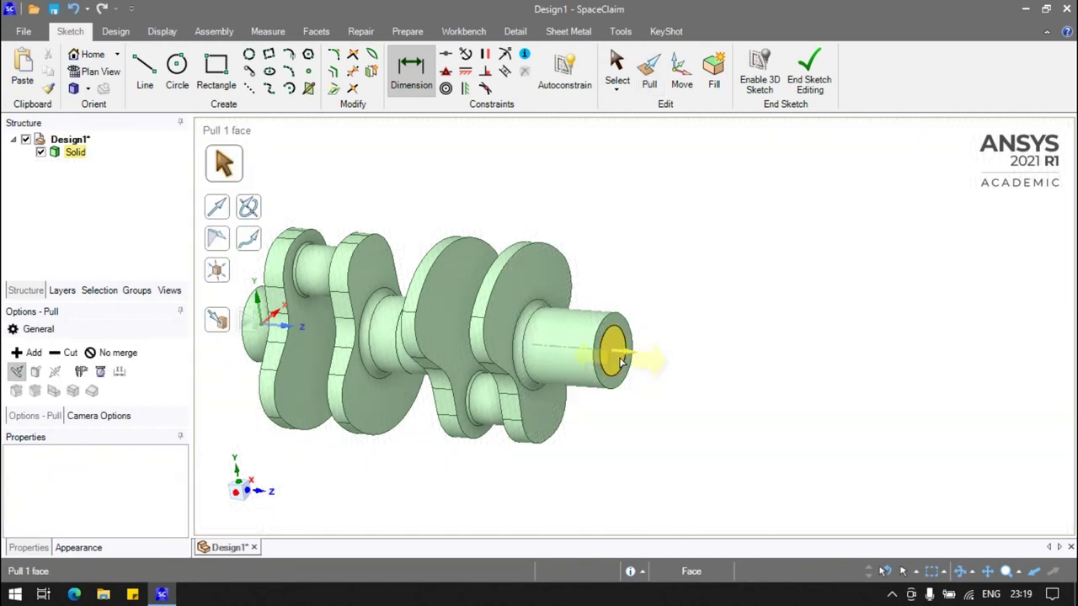
Pull the 20 mm circular face 30 mm outward as a narrower stub shaft
left_click(619, 355)
left_click_drag(631, 357, 665, 360)
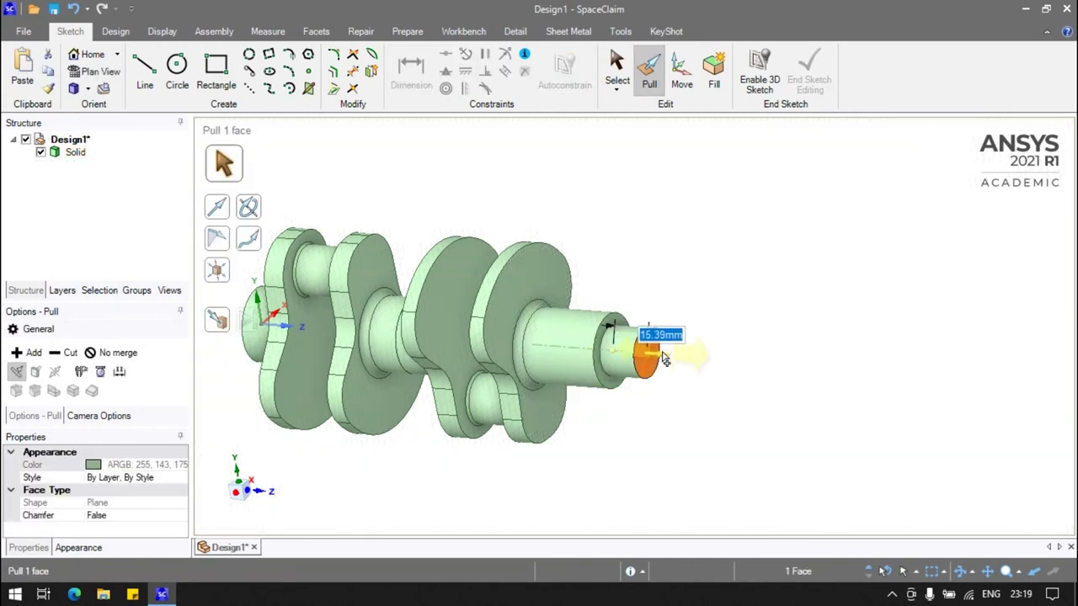
type("30")
key("Return")
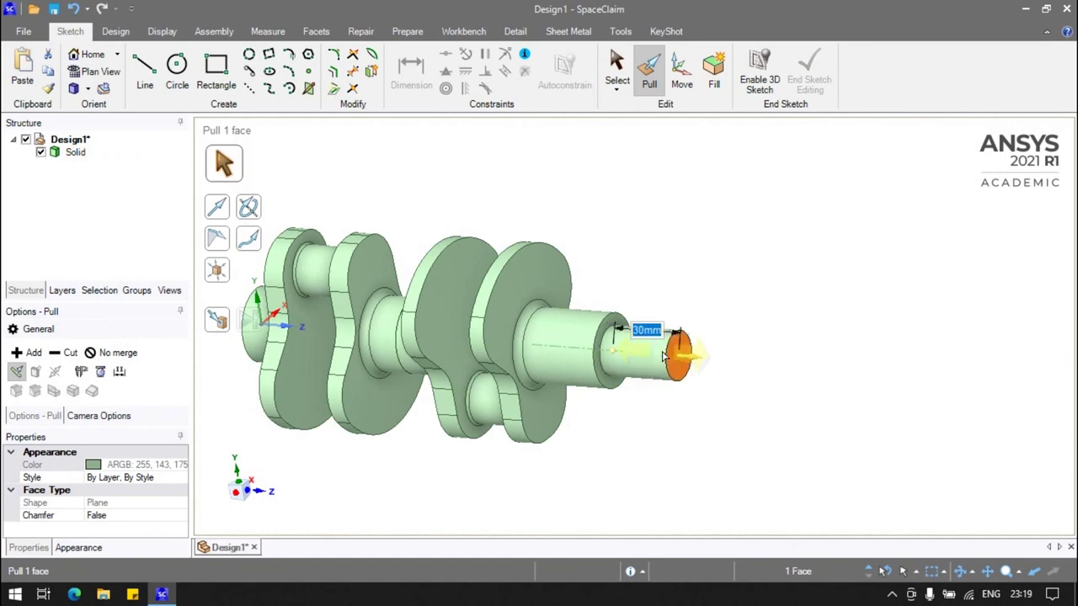
left_click(703, 416)
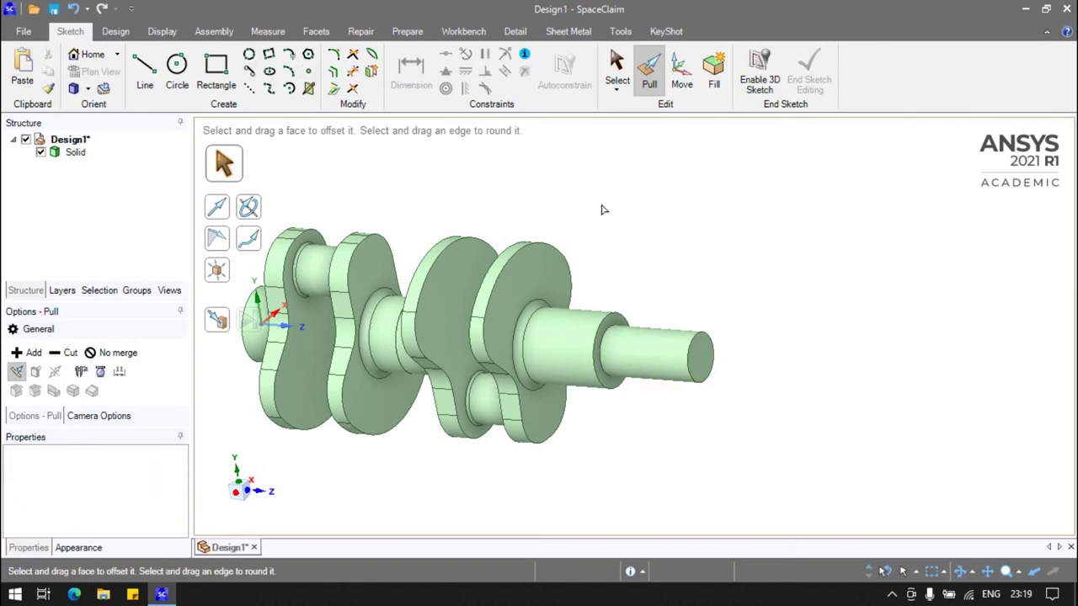
Chamfer the narrow shaft's end edge and the shoulder edge by 3 mm
left_click(704, 334)
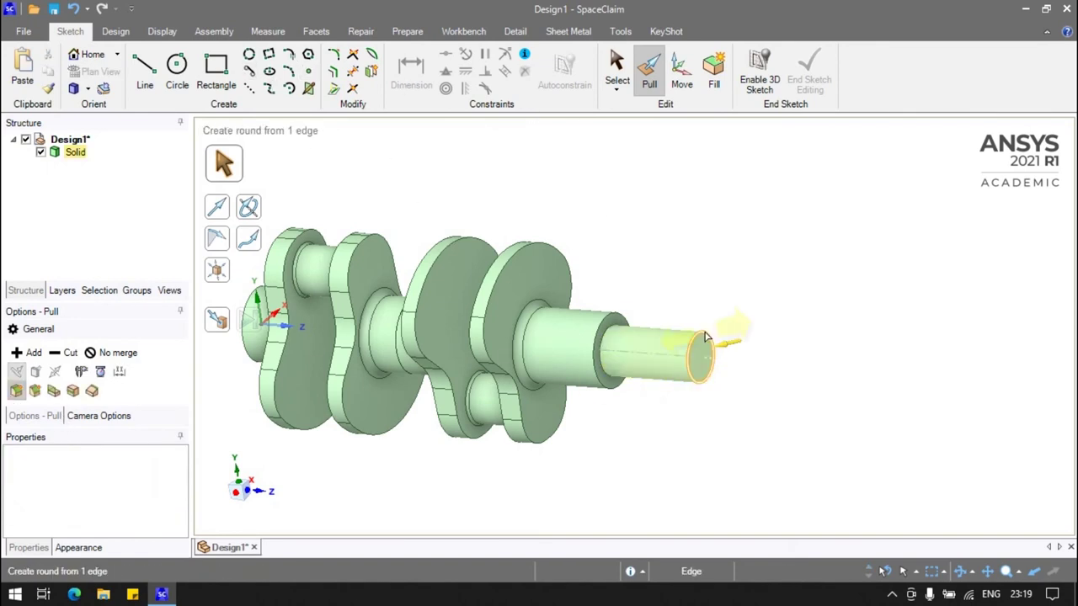
left_click(606, 315, "ctrl")
left_click(38, 391)
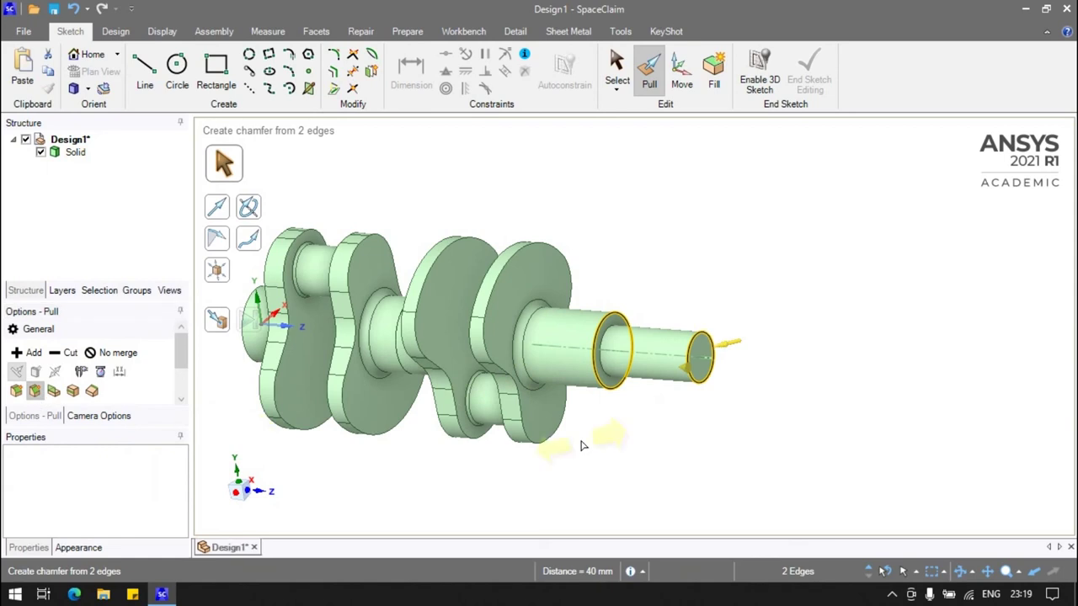
type("3")
key("Return")
Try a 10 mm round on a shaft edge, then undo it back to the chamfered state
left_click(16, 396)
left_click(605, 373)
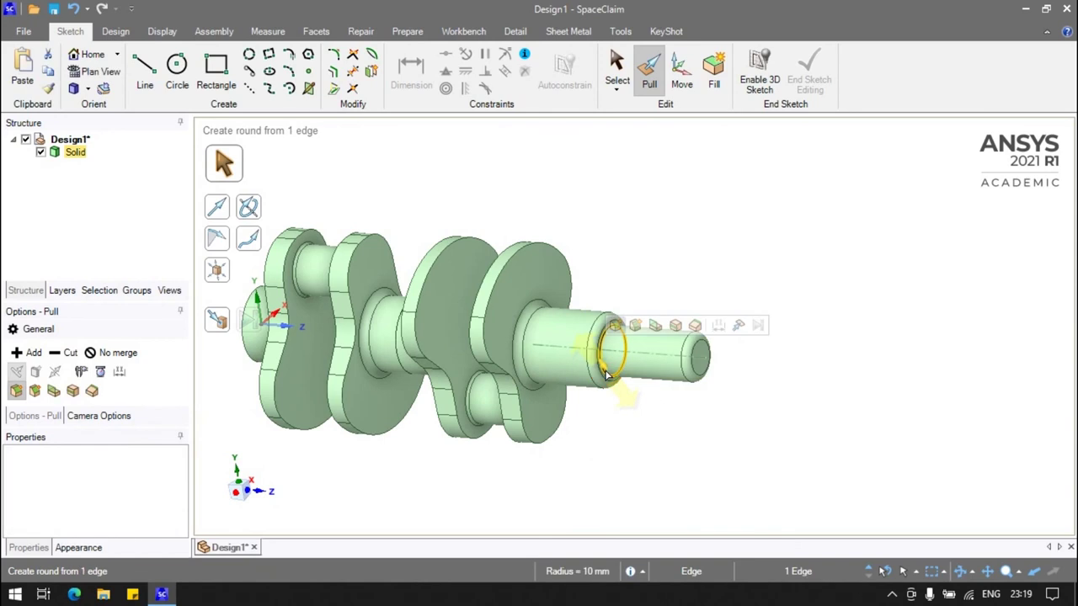
key("Return")
left_click(680, 454)
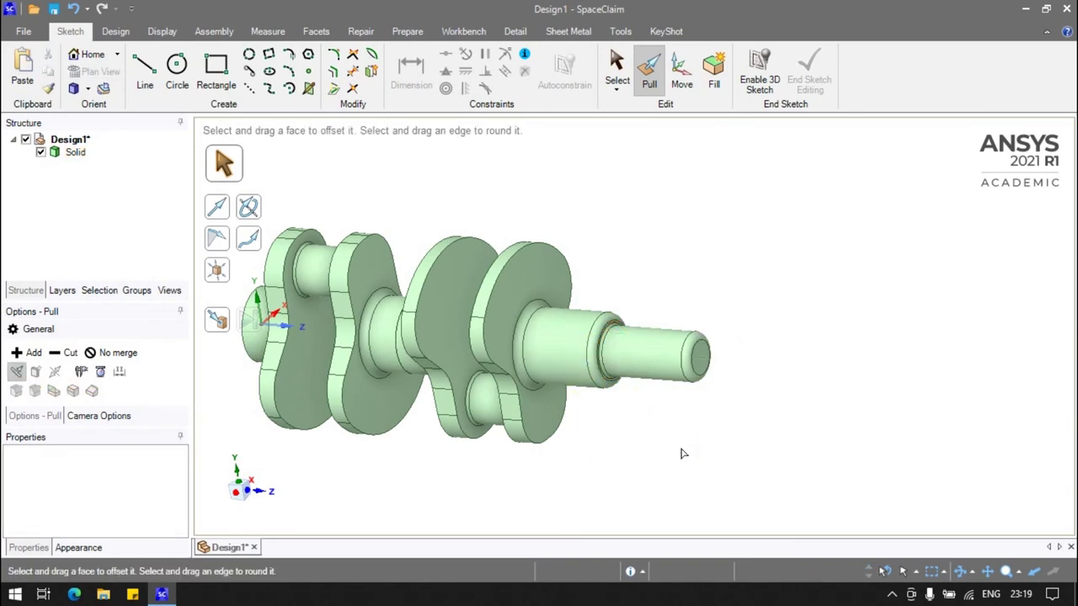
key("ctrl+z")
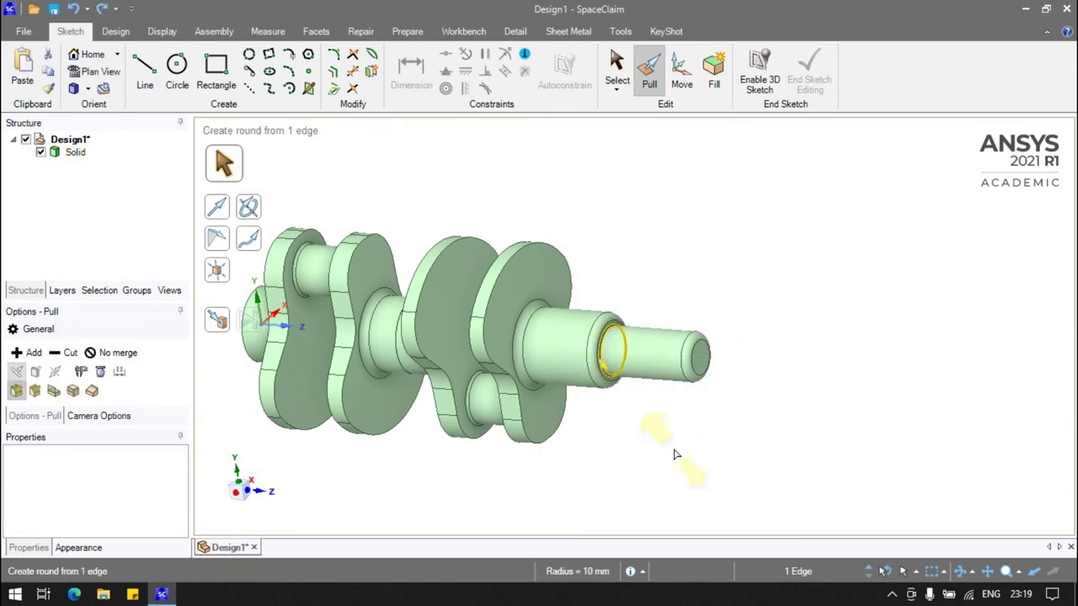
key("ctrl+z")
left_click(665, 437)
Round the shoulder edge between the two shaft diameters with a 1 mm radius
left_click(627, 366)
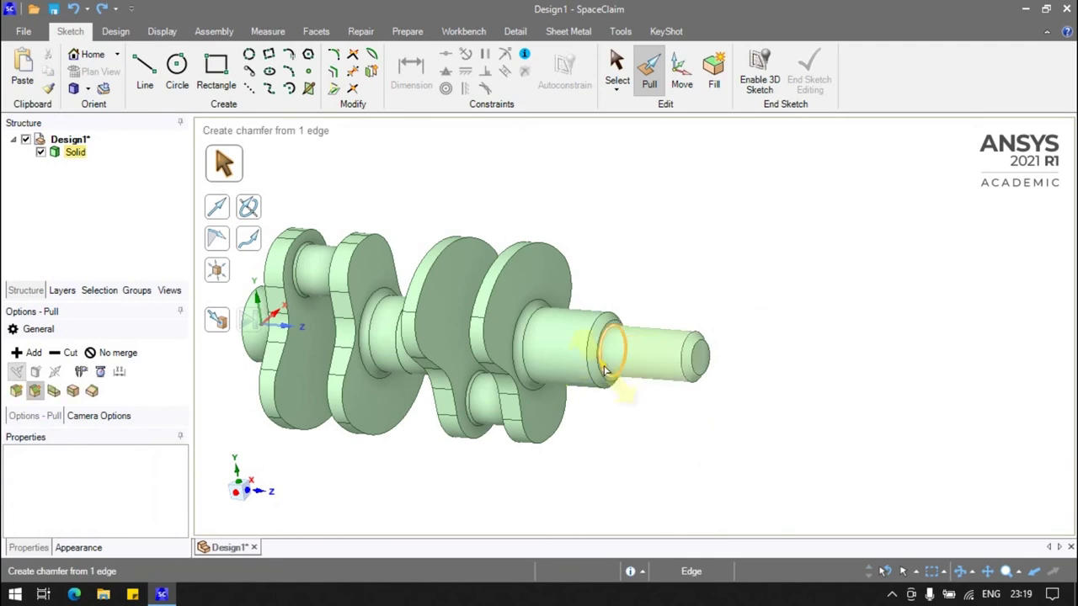
left_click(605, 370)
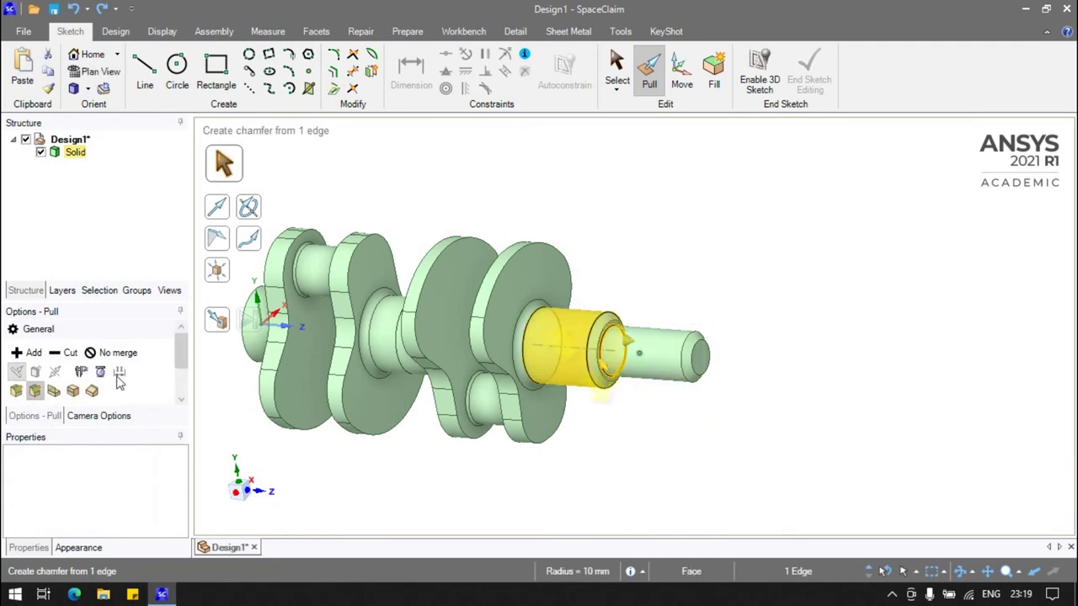
left_click(17, 392)
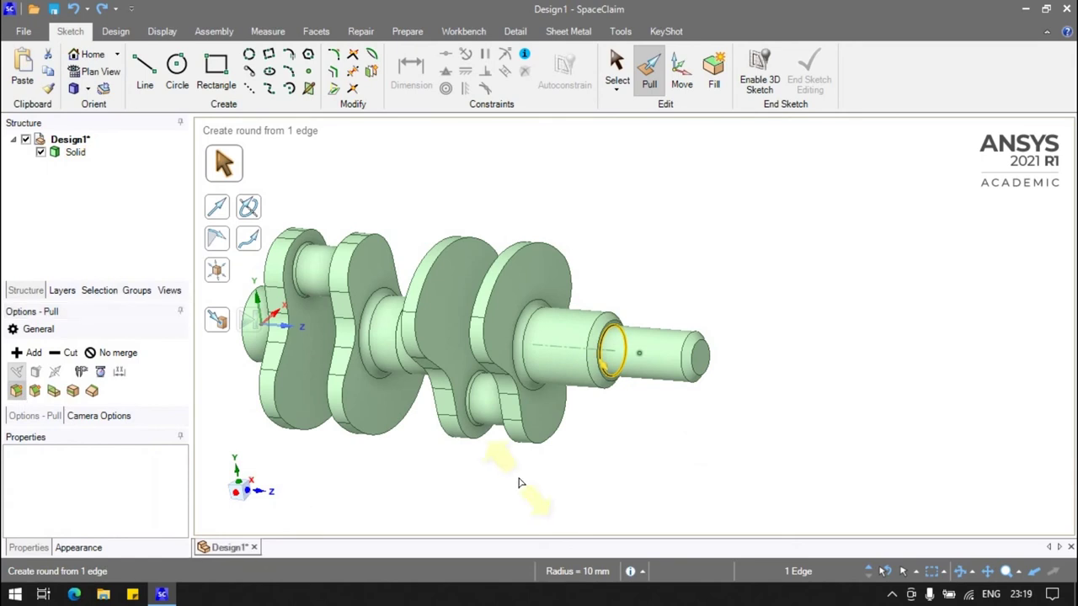
left_click(605, 370)
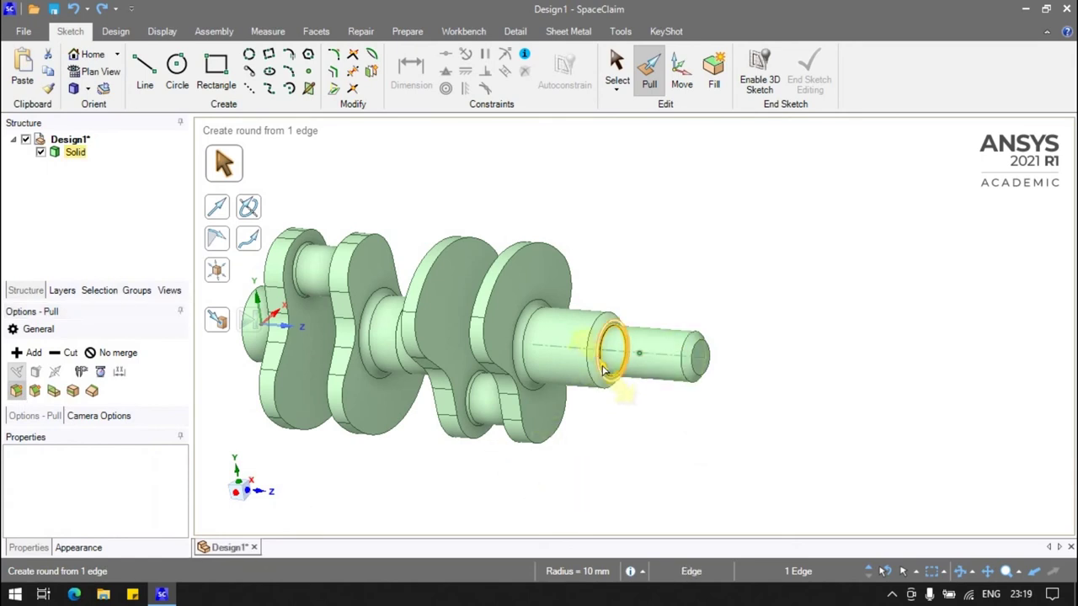
type("1")
key("Return")
key("Escape")
middle_click_drag(645, 378, 765, 388)
scroll(765, 388, "down", 5)
scroll(567, 430, "up", 2)
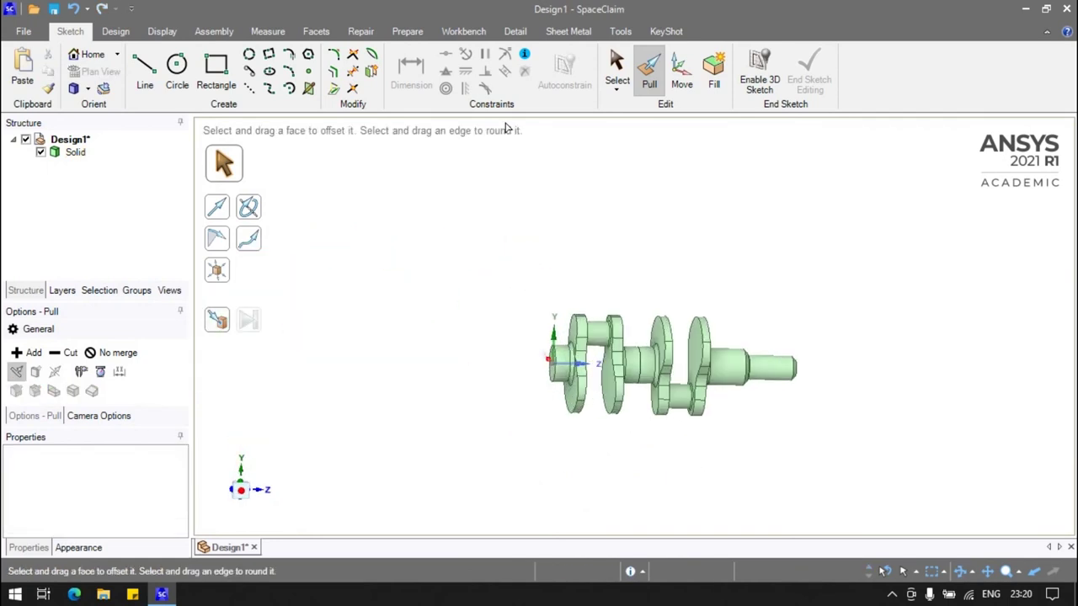
mouse_move(678, 421)
middle_mouse_down()
mouse_move(685, 445)
mouse_move(649, 421)
middle_mouse_up()
scroll(632, 435, "up", 2)
left_click(600, 370)
left_click(407, 157)
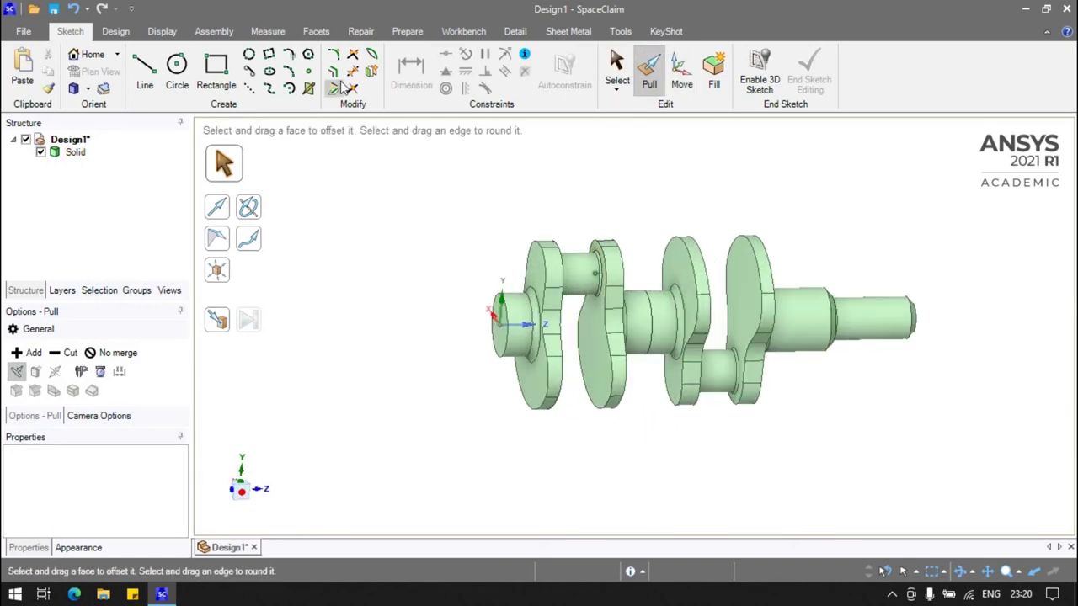
left_click(114, 31)
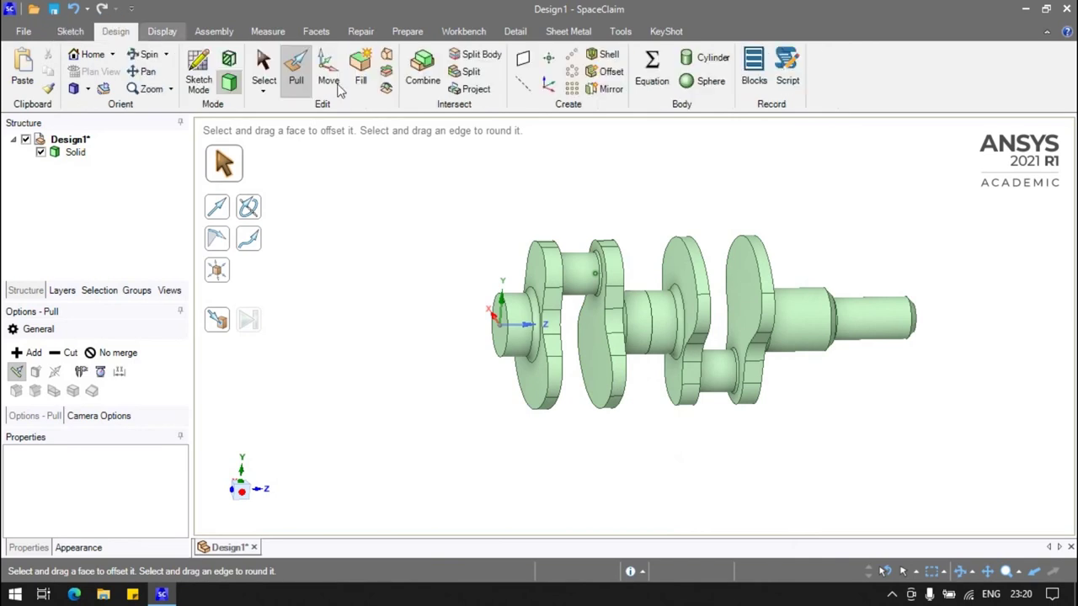
Mirror the half crankshaft about its front shaft end face, giving stub shafts at both ends
left_click(604, 89)
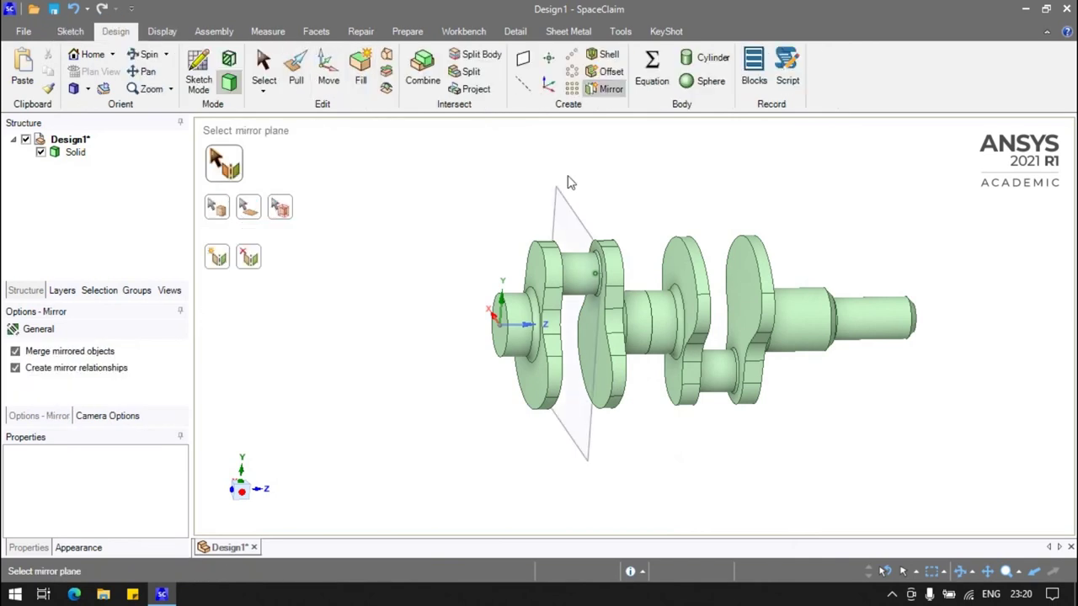
left_click(500, 337)
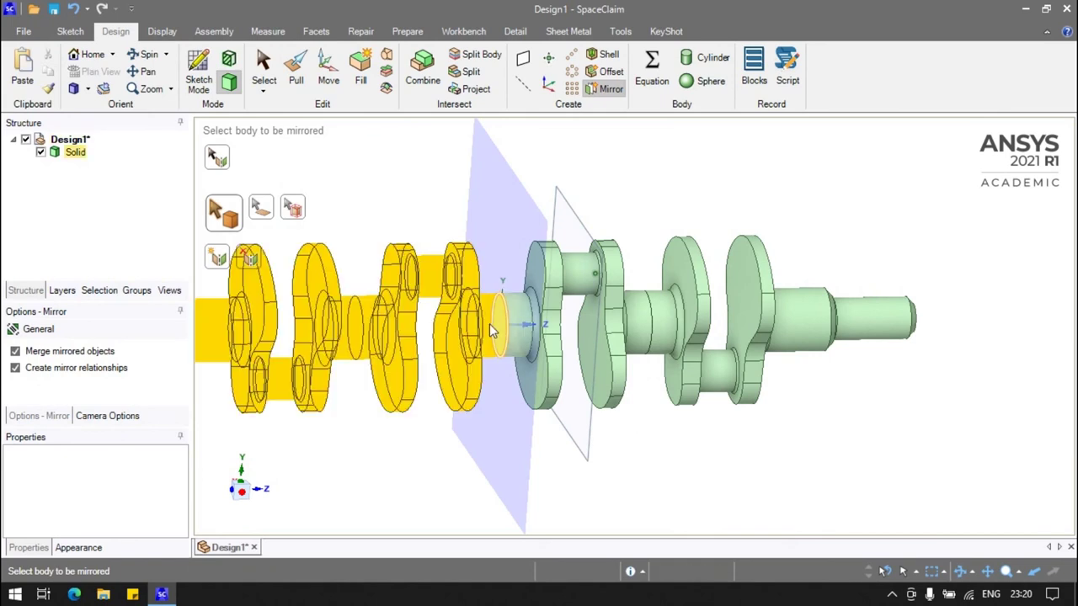
left_click(493, 331)
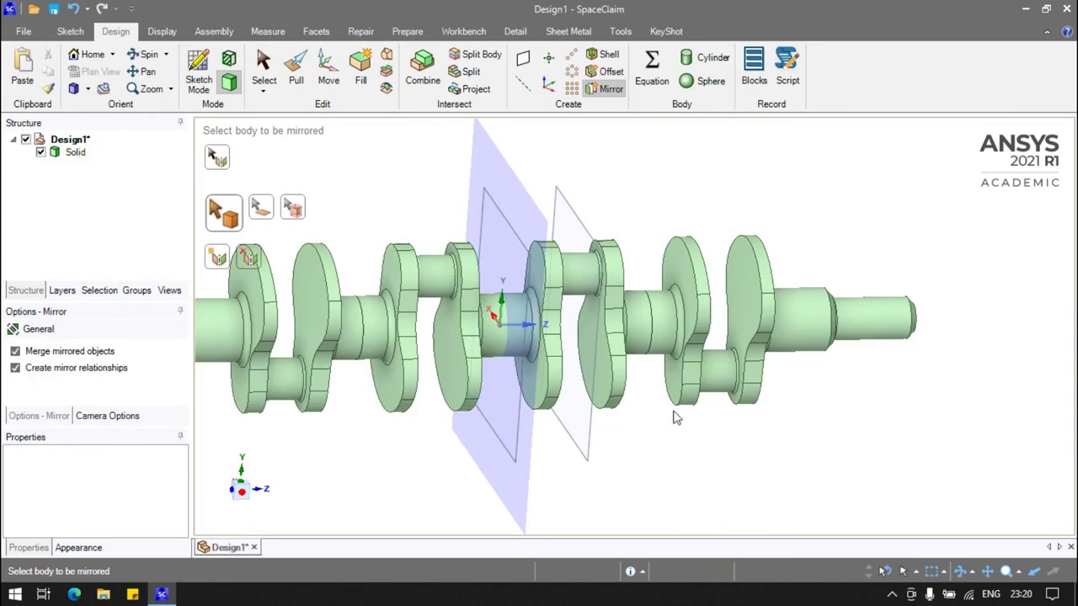
scroll(693, 423, "down", 3)
mouse_move(712, 440)
middle_mouse_down()
mouse_move(615, 444)
mouse_move(712, 428)
middle_mouse_up()
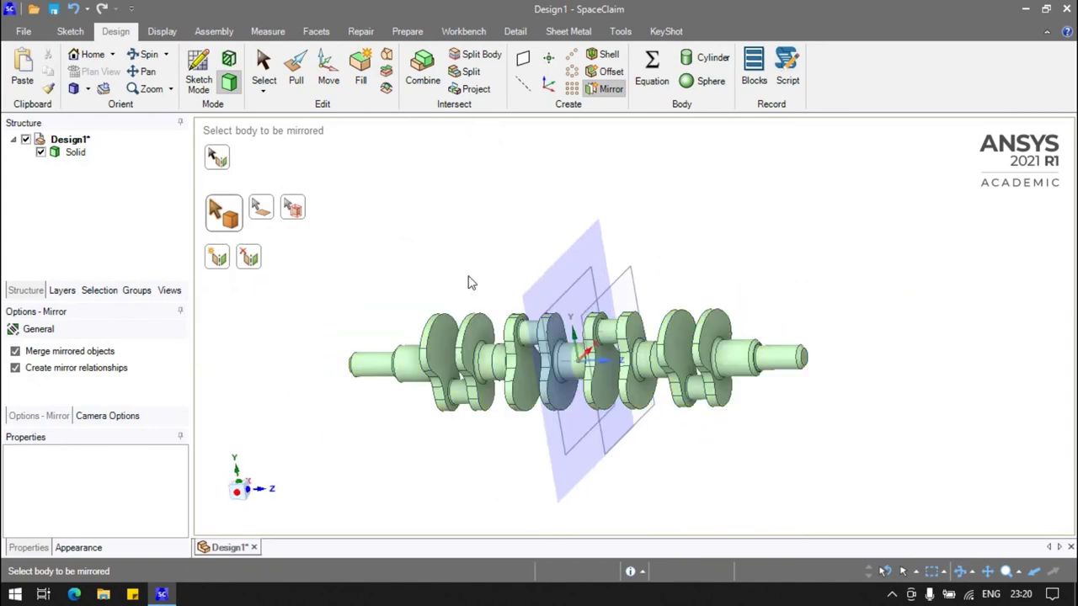
left_click(273, 59)
left_click(506, 234)
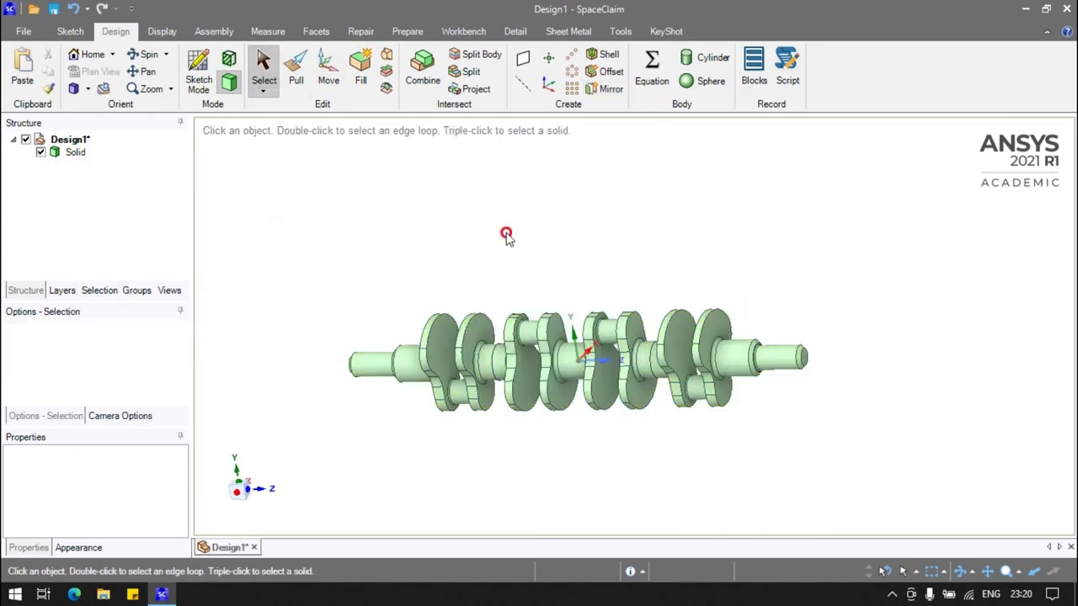
mouse_move(813, 410)
middle_mouse_down()
mouse_move(796, 365)
mouse_move(455, 441)
mouse_move(512, 416)
mouse_move(525, 464)
mouse_move(512, 479)
mouse_move(610, 421)
middle_mouse_up()
mouse_move(826, 313)
middle_mouse_down()
mouse_move(871, 315)
mouse_move(471, 344)
mouse_move(475, 380)
middle_mouse_up()
left_click(73, 88)
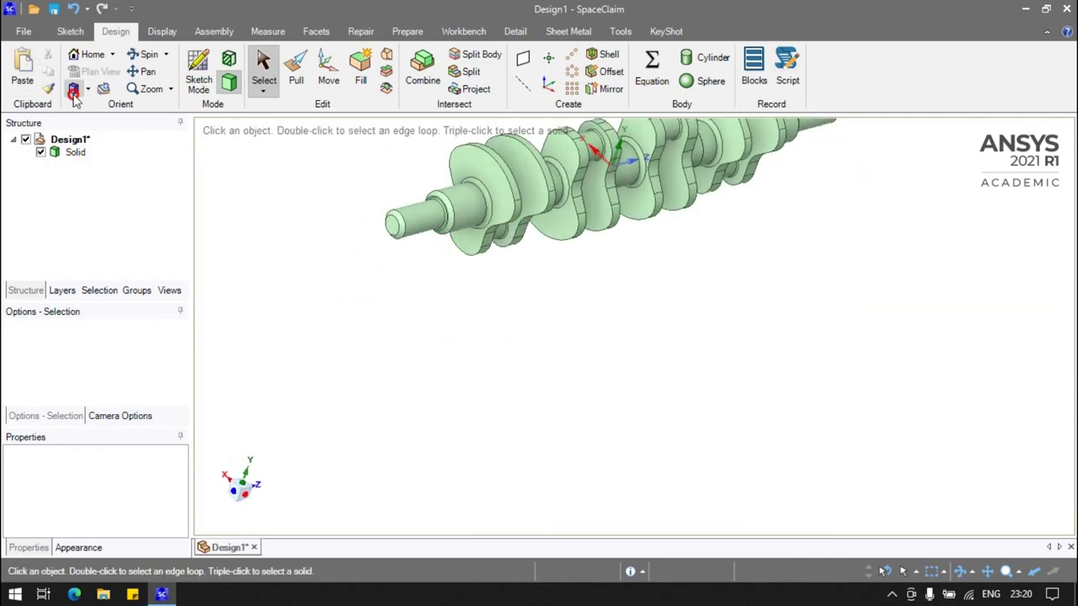